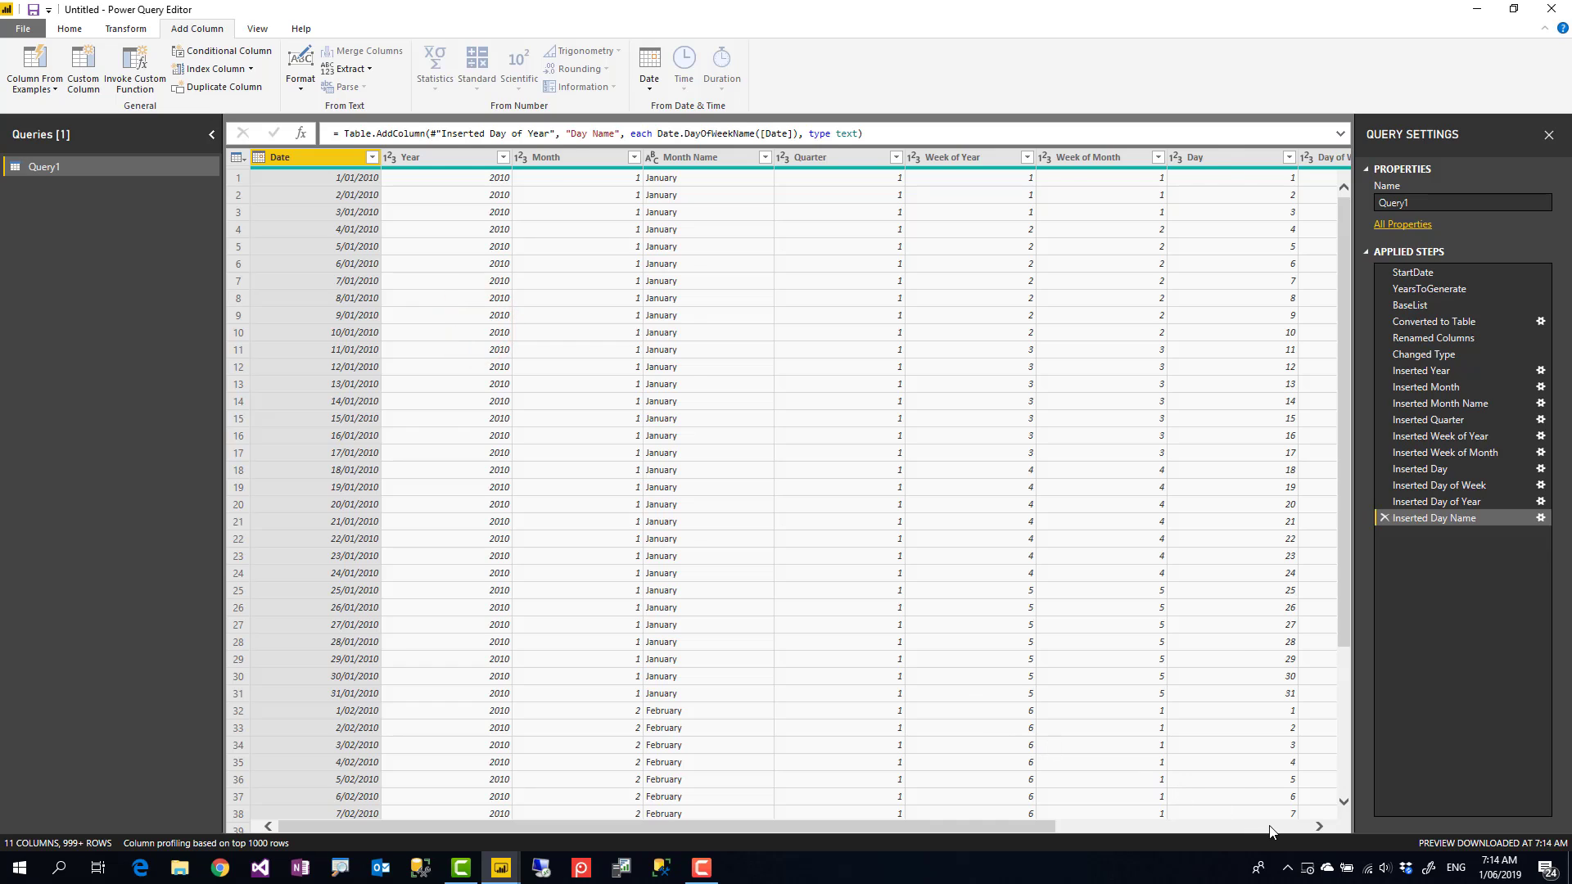
# - Scroll across the finished 11-column date table preview, then switch to a blank untitled report
pyautogui.click(1270, 829)
pyautogui.moveTo(1270, 825); pyautogui.dragTo(953, 823)
pyautogui.moveTo(821, 826); pyautogui.dragTo(822, 826)
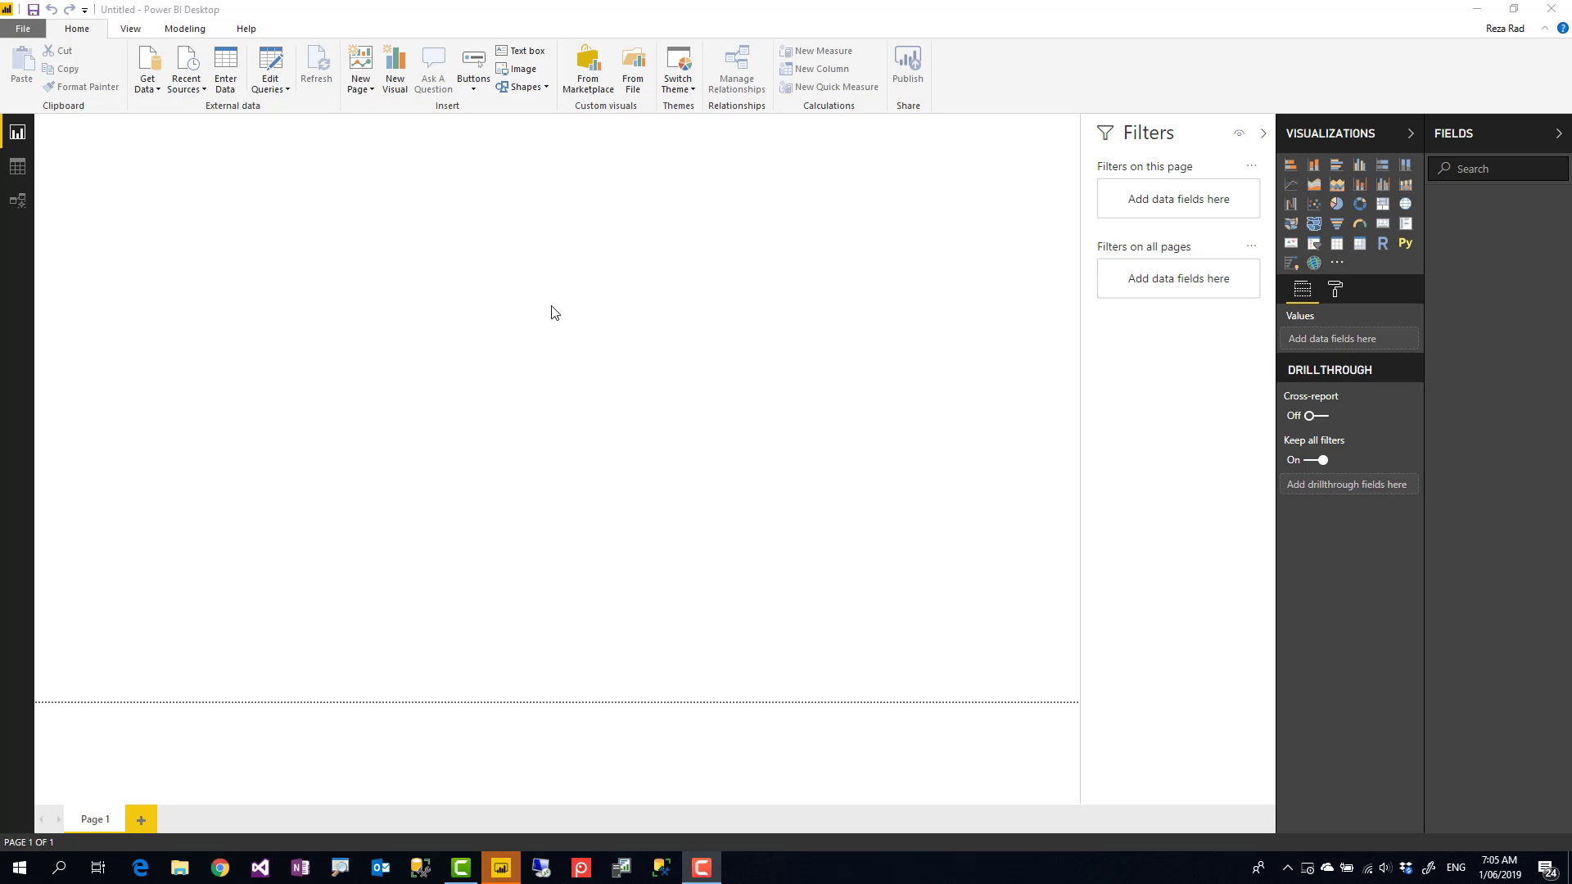
# - Open the Power Query Editor from the report via Edit Queries
pyautogui.click(354, 239)
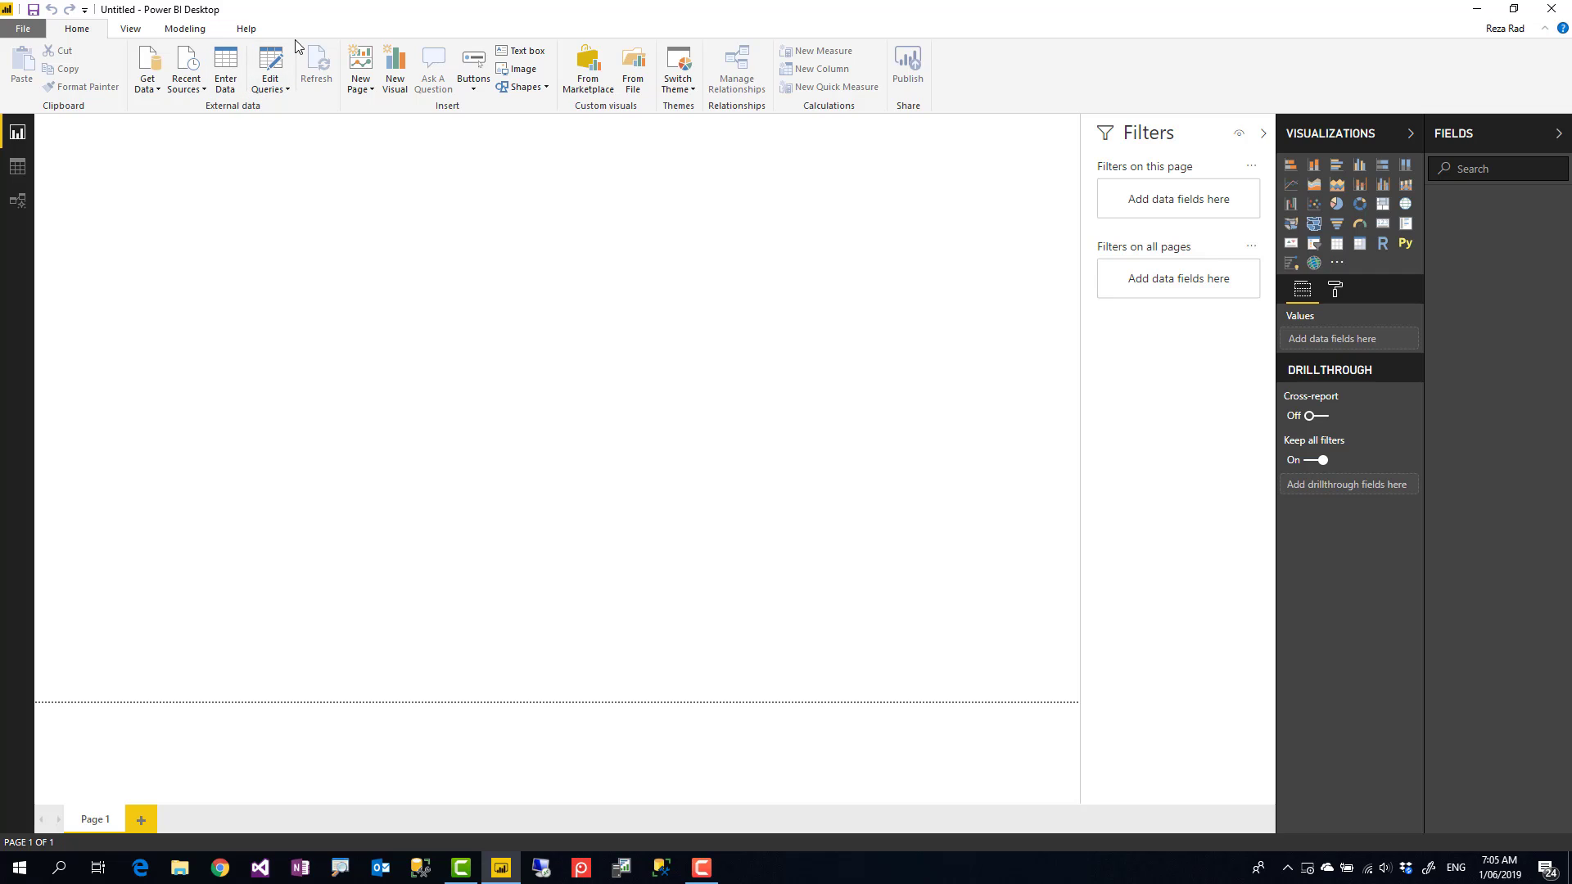
pyautogui.click(285, 62)
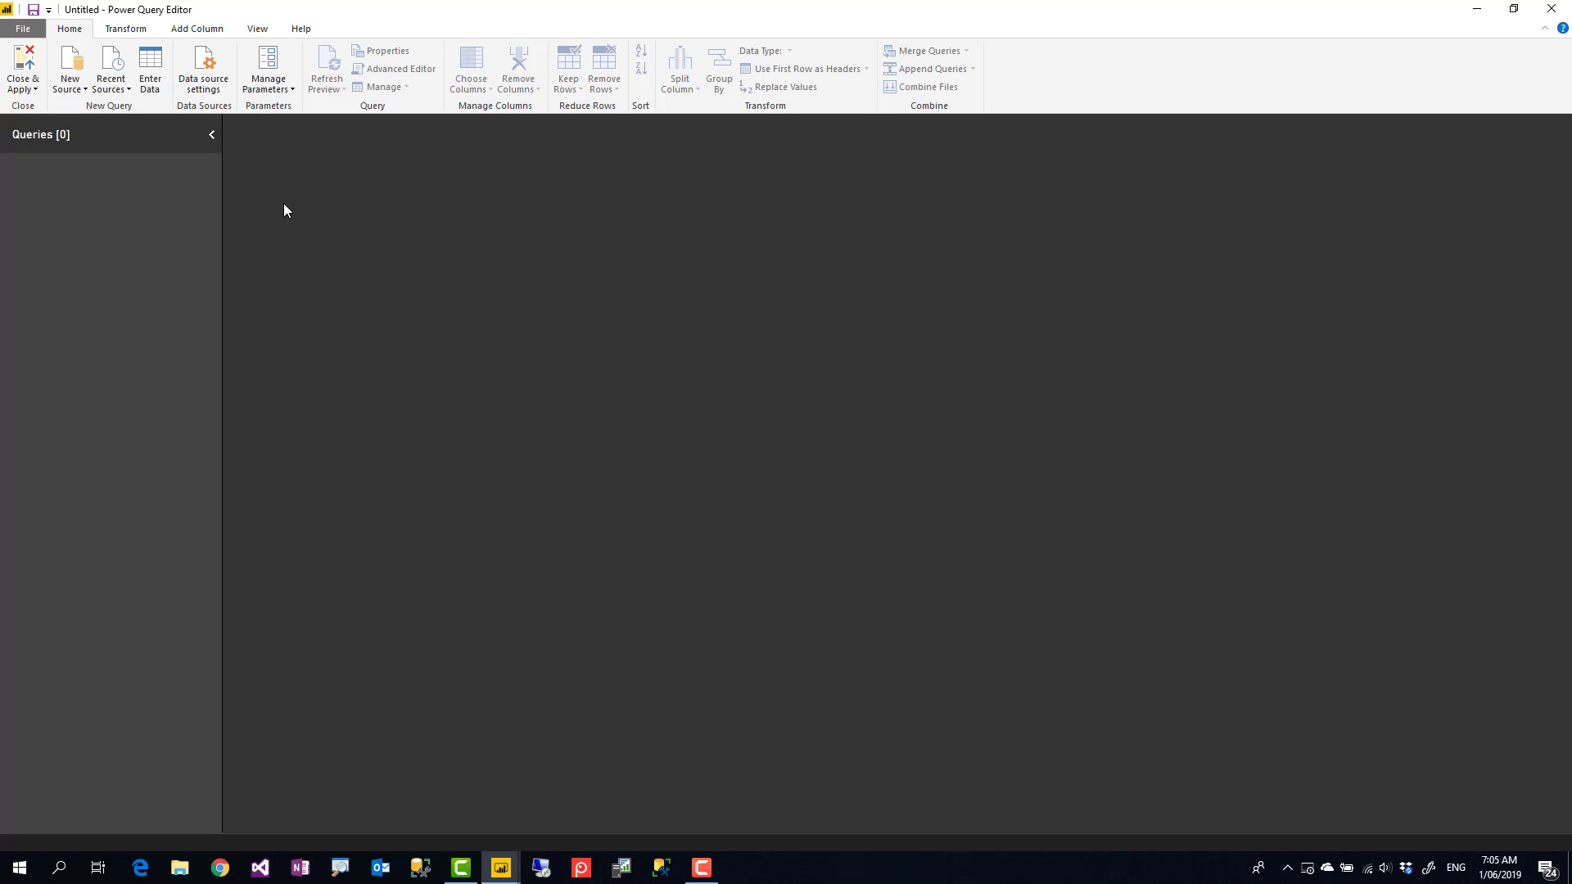
pyautogui.click(106, 260)
# - Add a Blank Query named Query1 and put the cursor in its formula bar
pyautogui.click(70, 92)
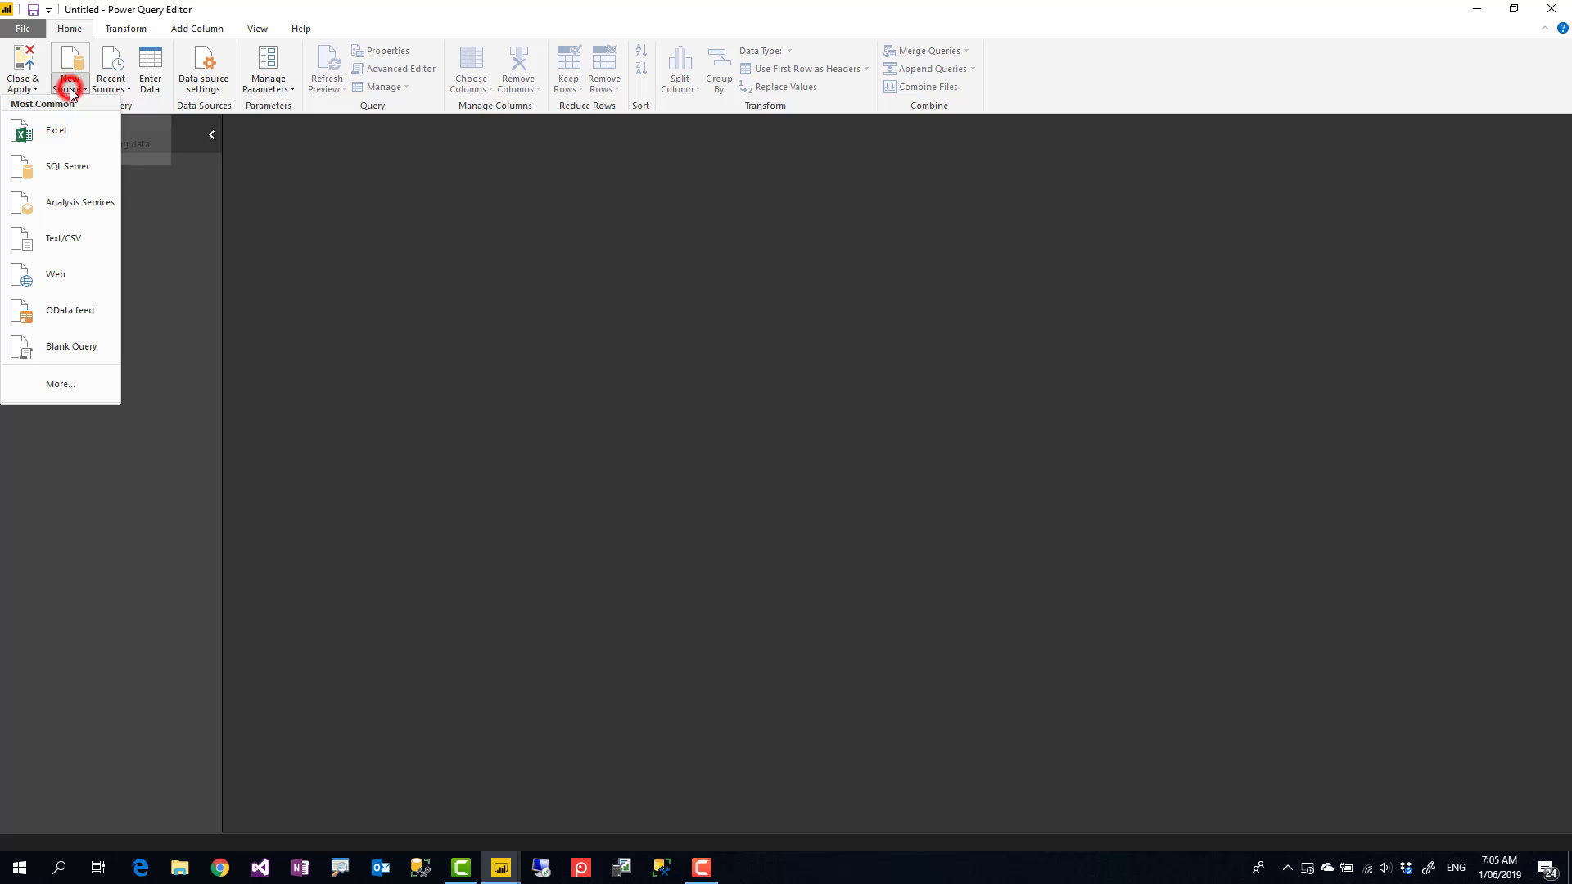
pyautogui.click(58, 351)
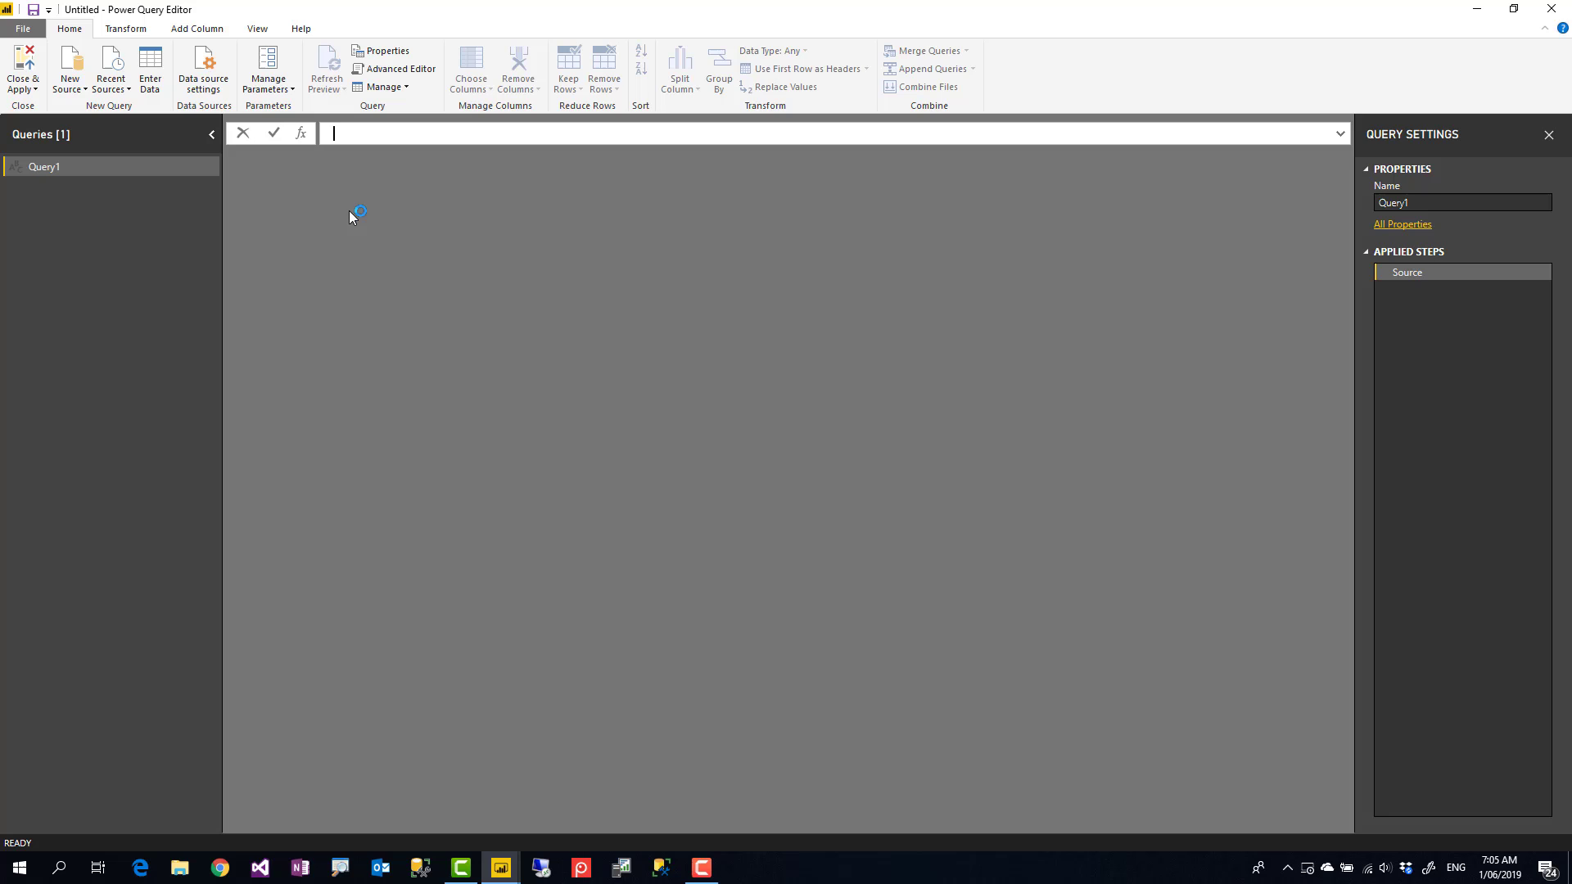
pyautogui.click(343, 871)
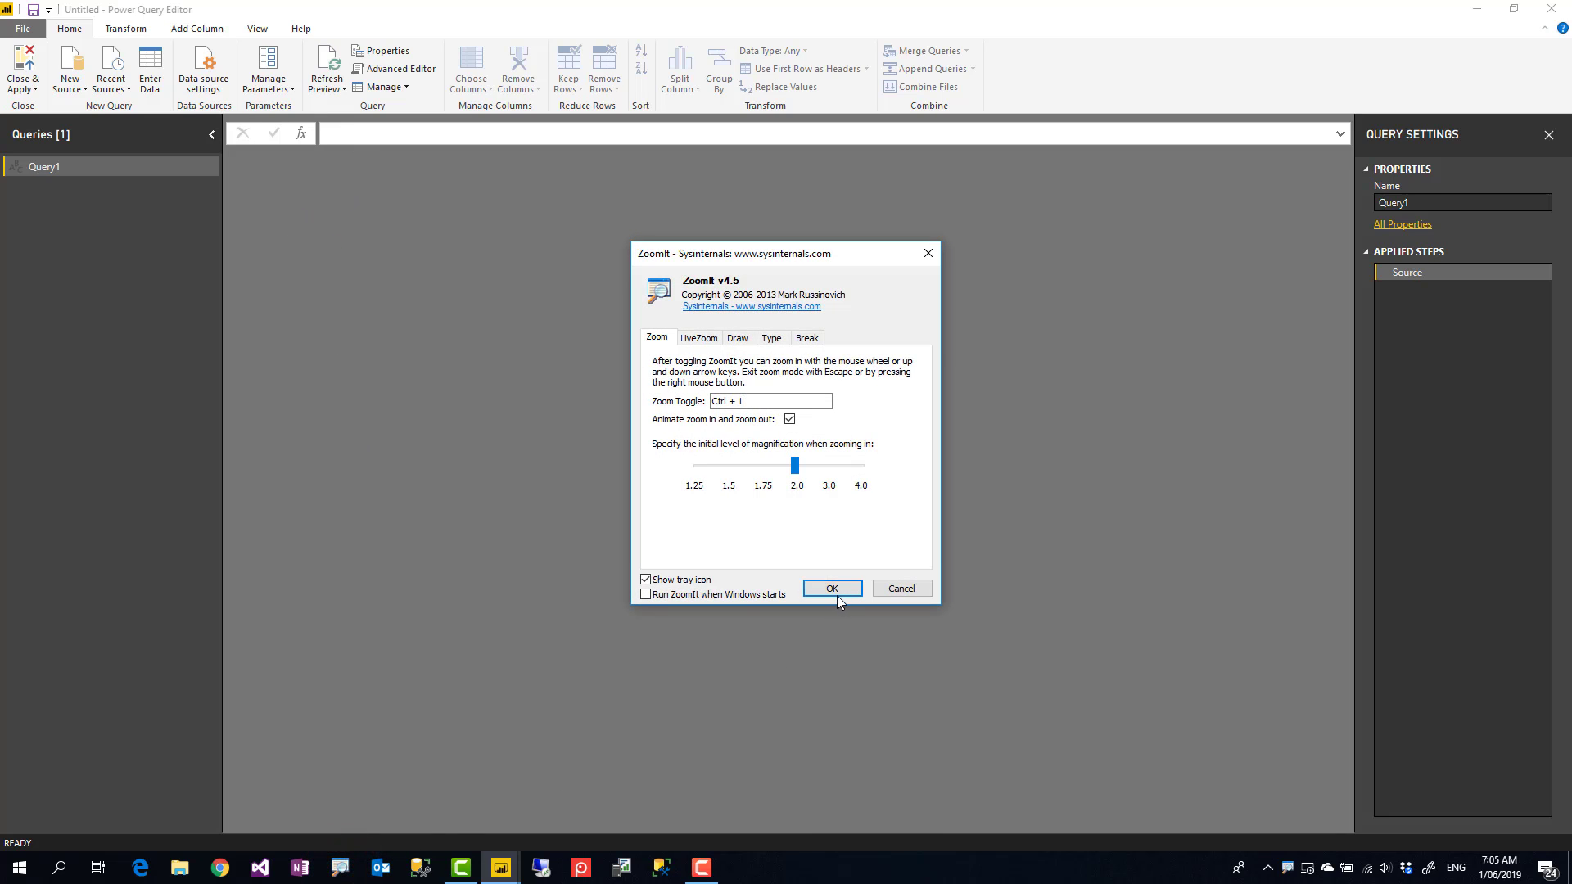
pyautogui.click(836, 595)
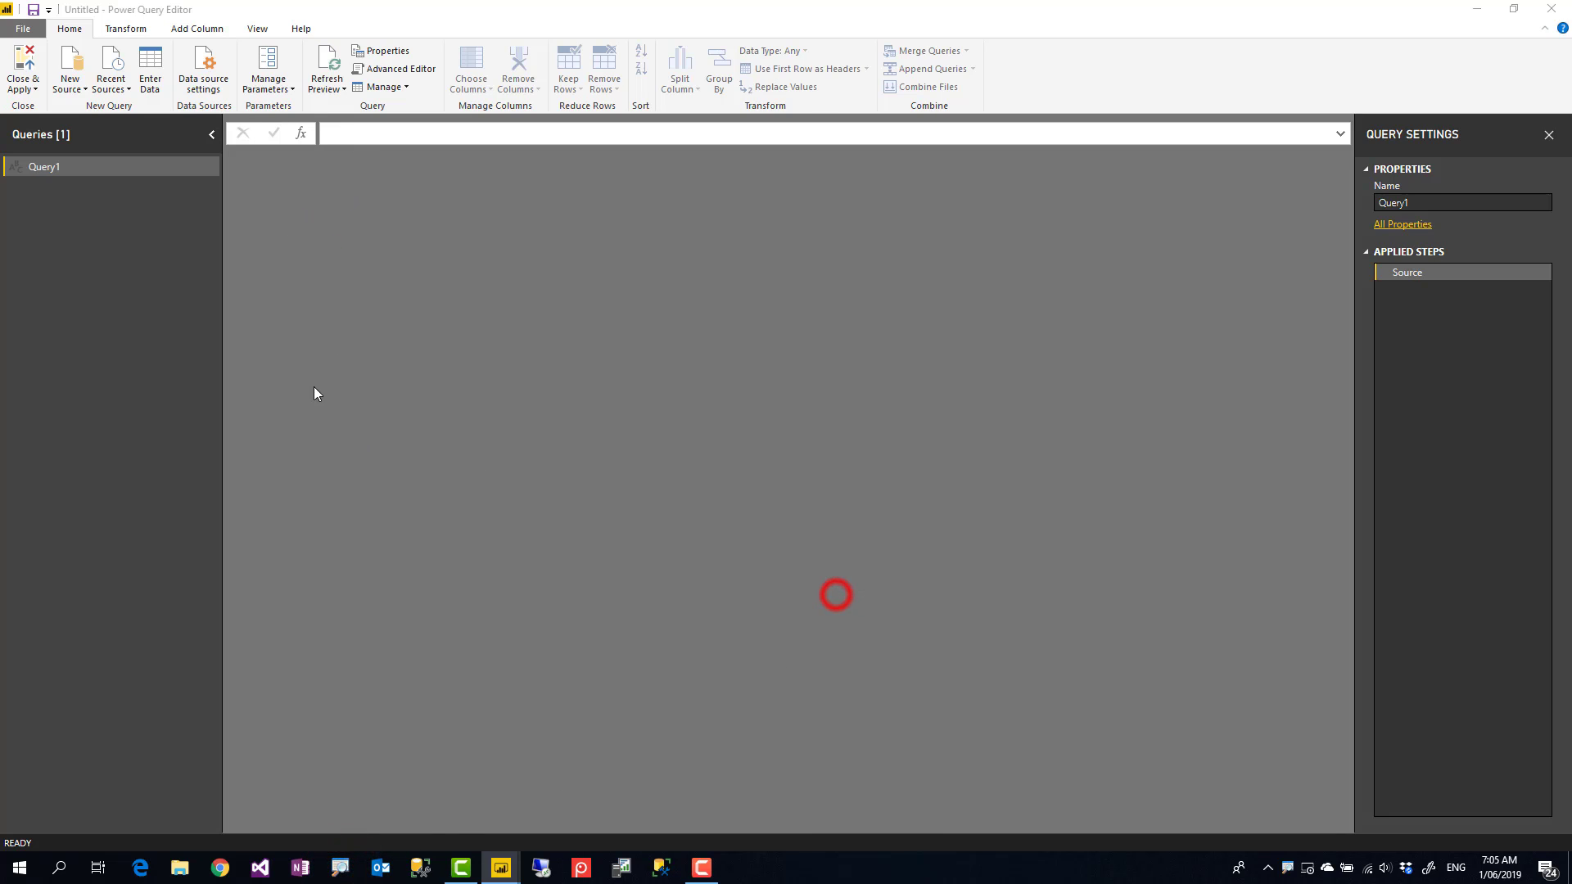
pyautogui.click(335, 128)
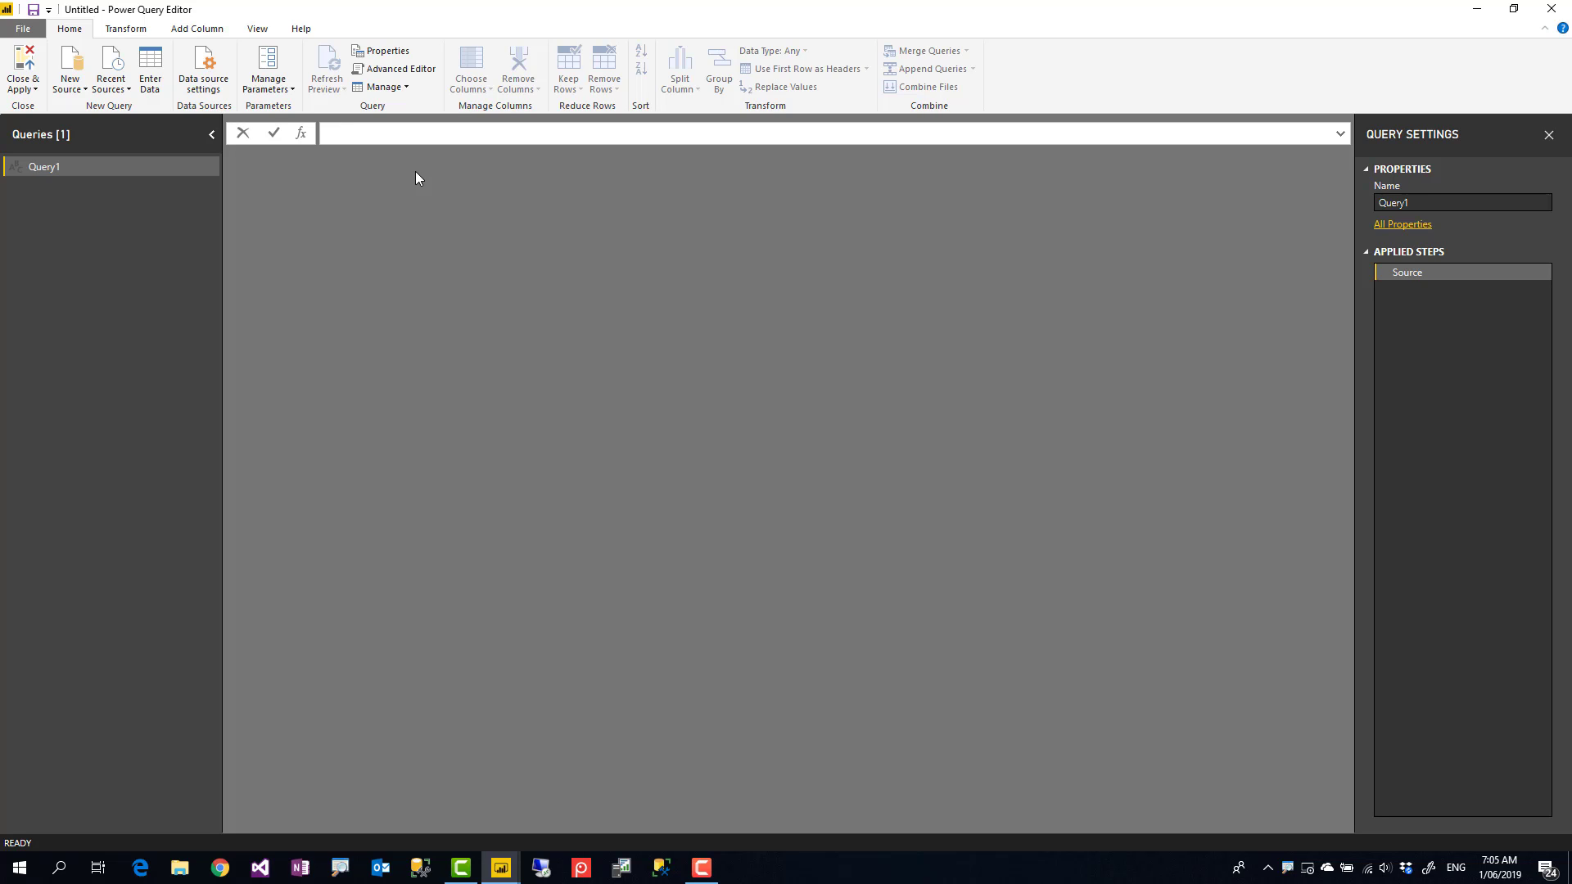
# - Enter =2010 as Query1's formula, then change it to #date(2010,1,1) so it returns 1/01/2010
pyautogui.write('=2010')
pyautogui.press('Return')
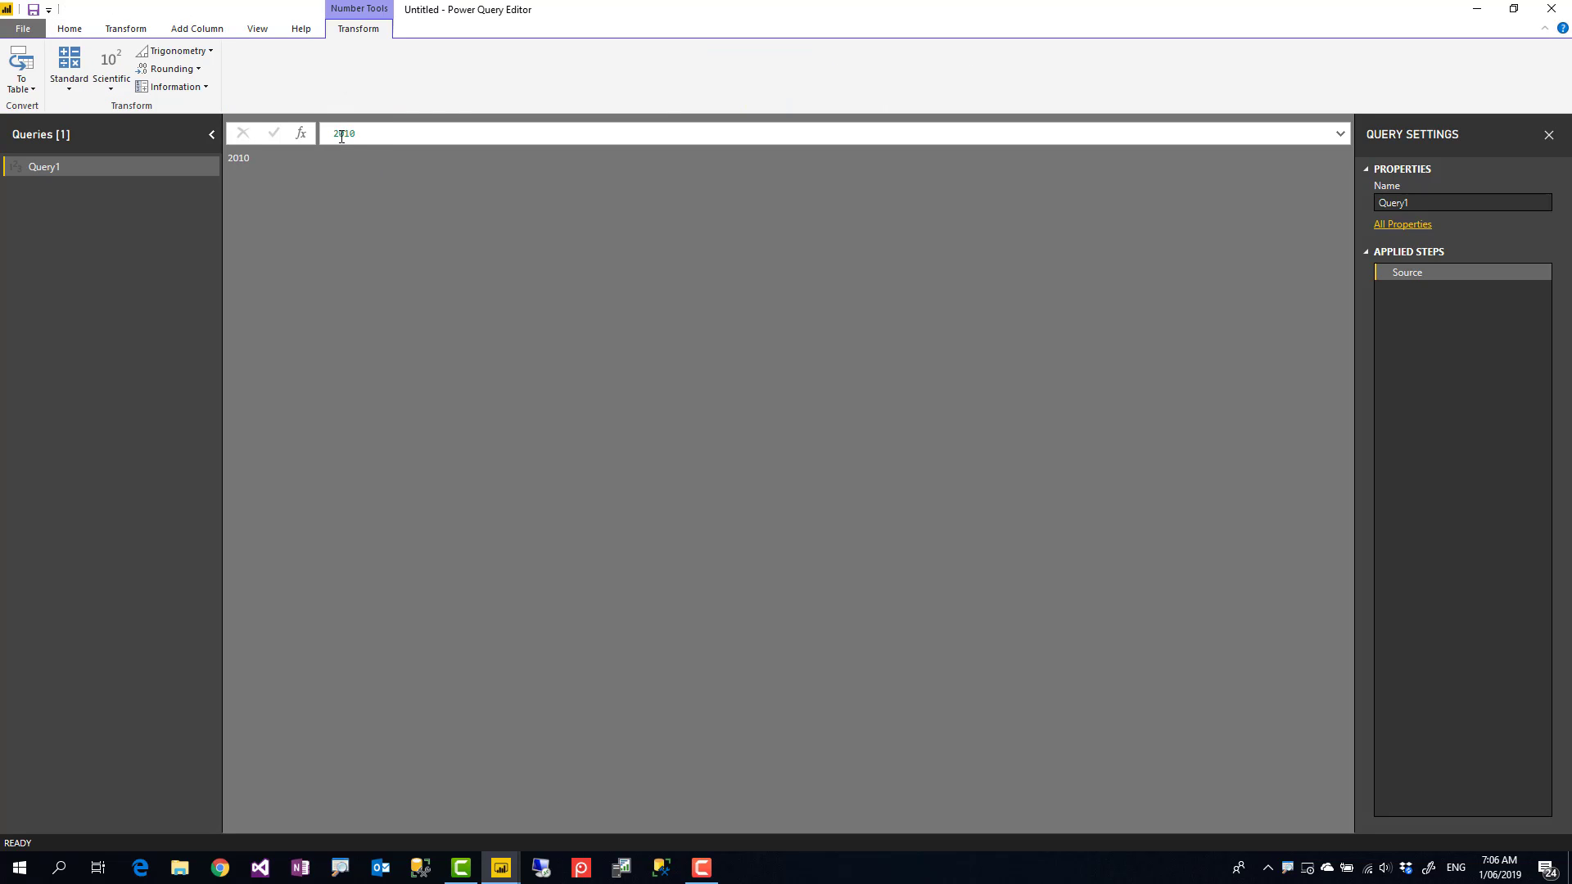
pyautogui.click(340, 133)
pyautogui.click(340, 133)
pyautogui.doubleClick(341, 133)
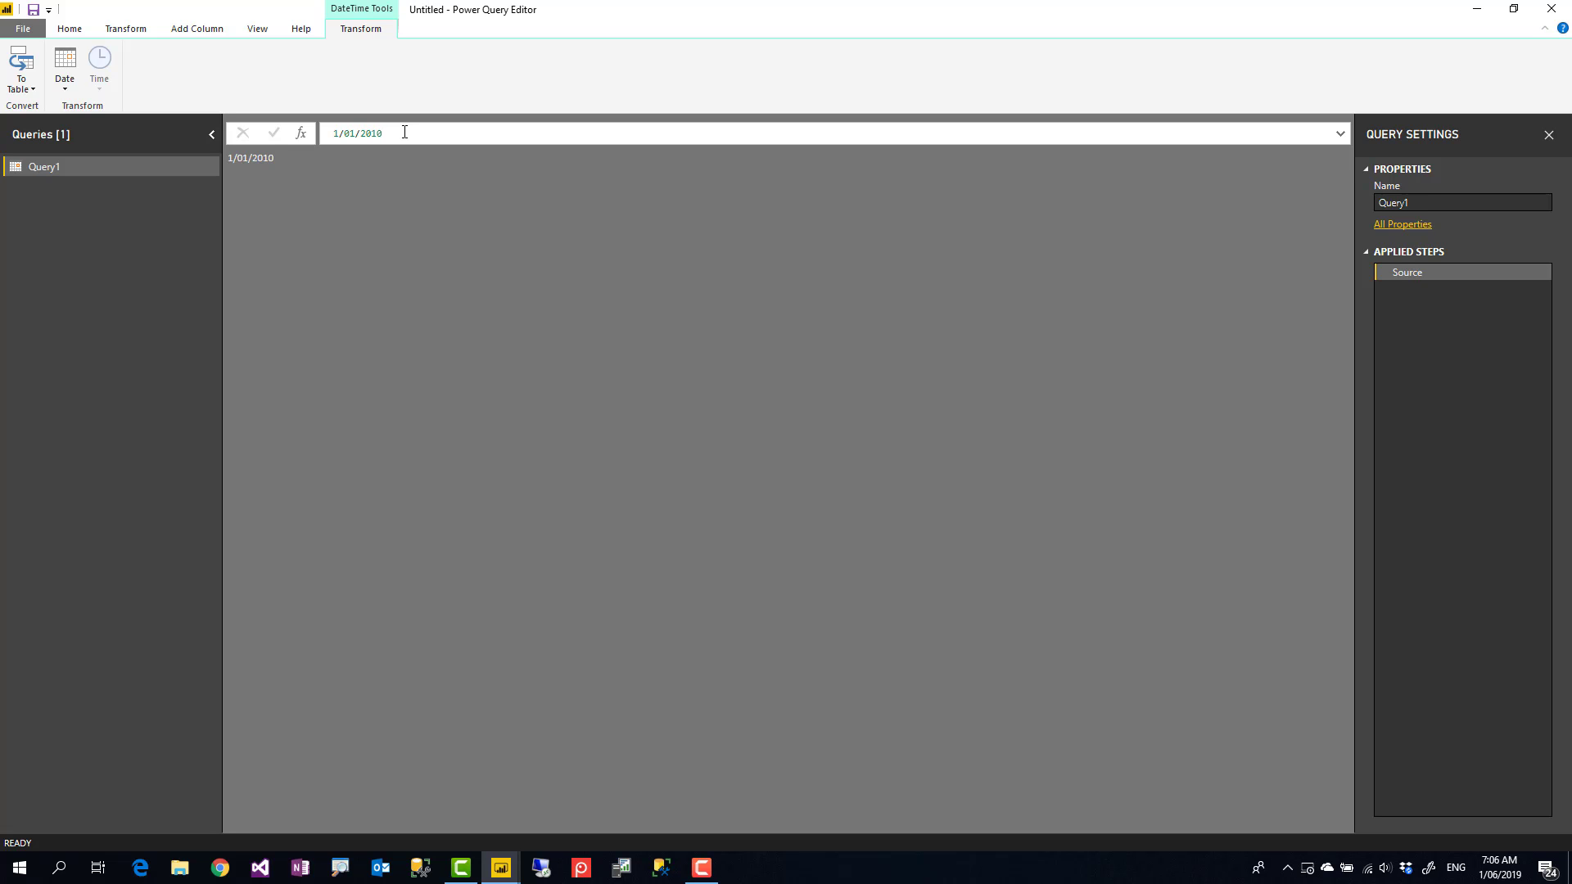
pyautogui.click(258, 30)
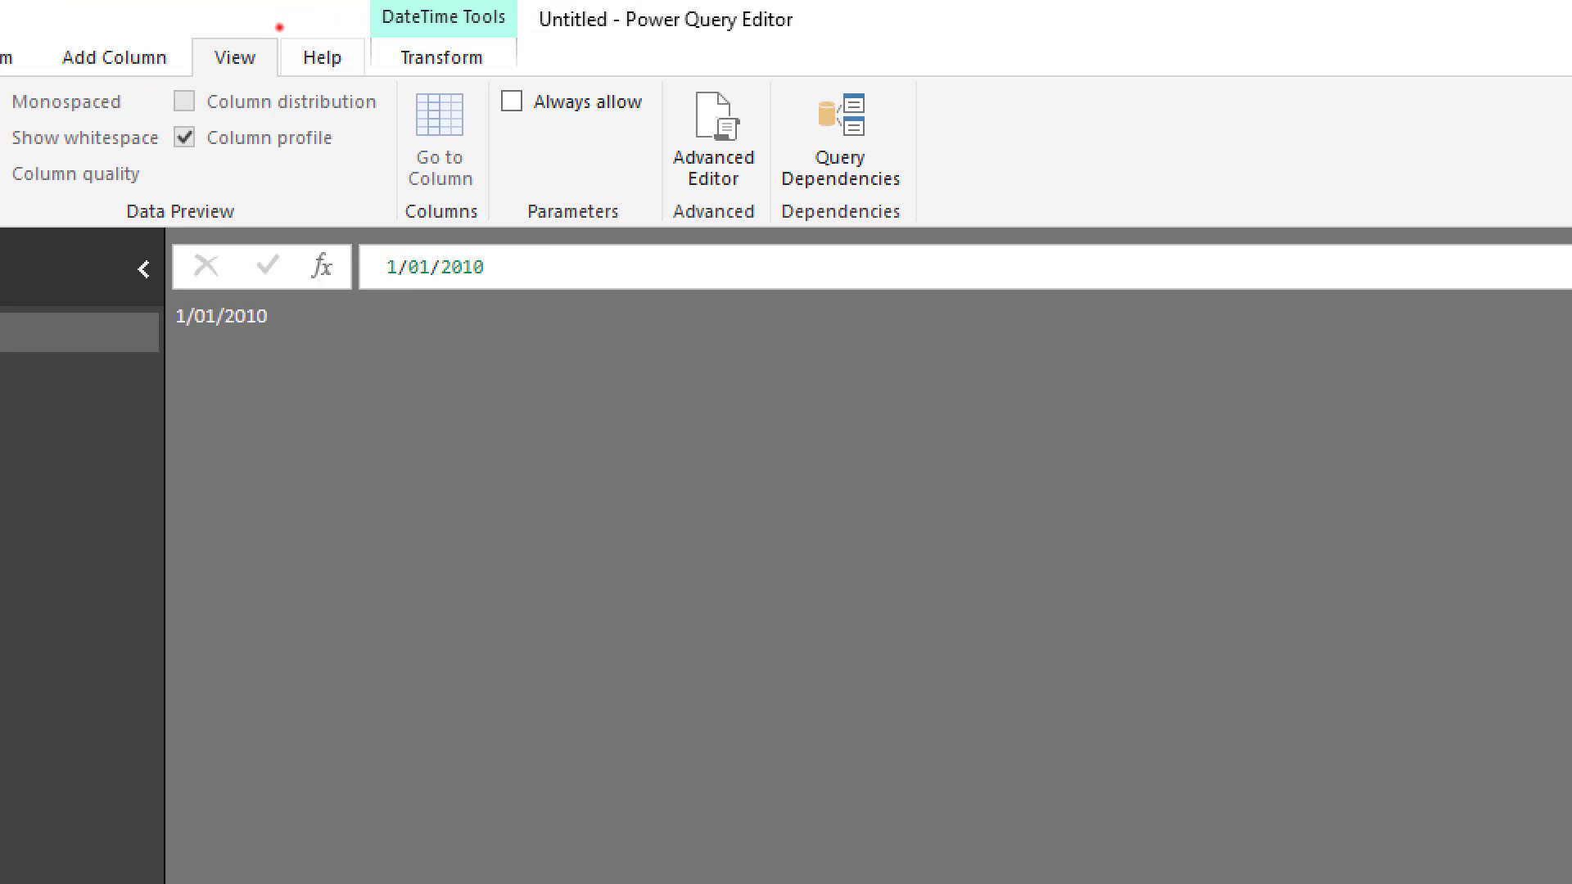
# - In the Advanced Editor, replace both Source references with StartDate and apply the code
pyautogui.click(279, 27)
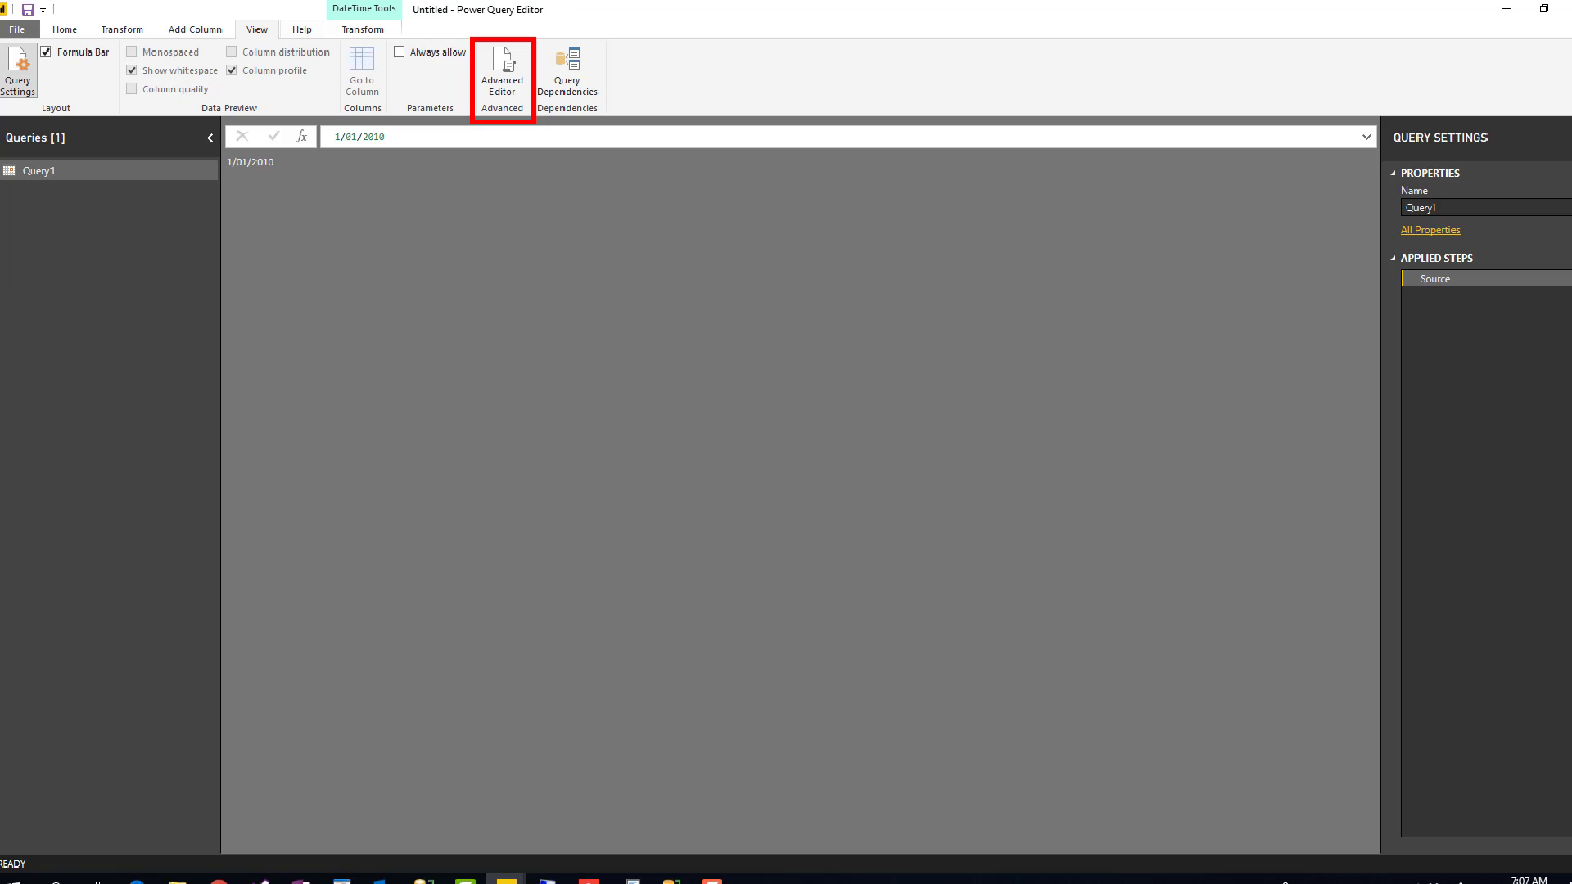
pyautogui.click(503, 83)
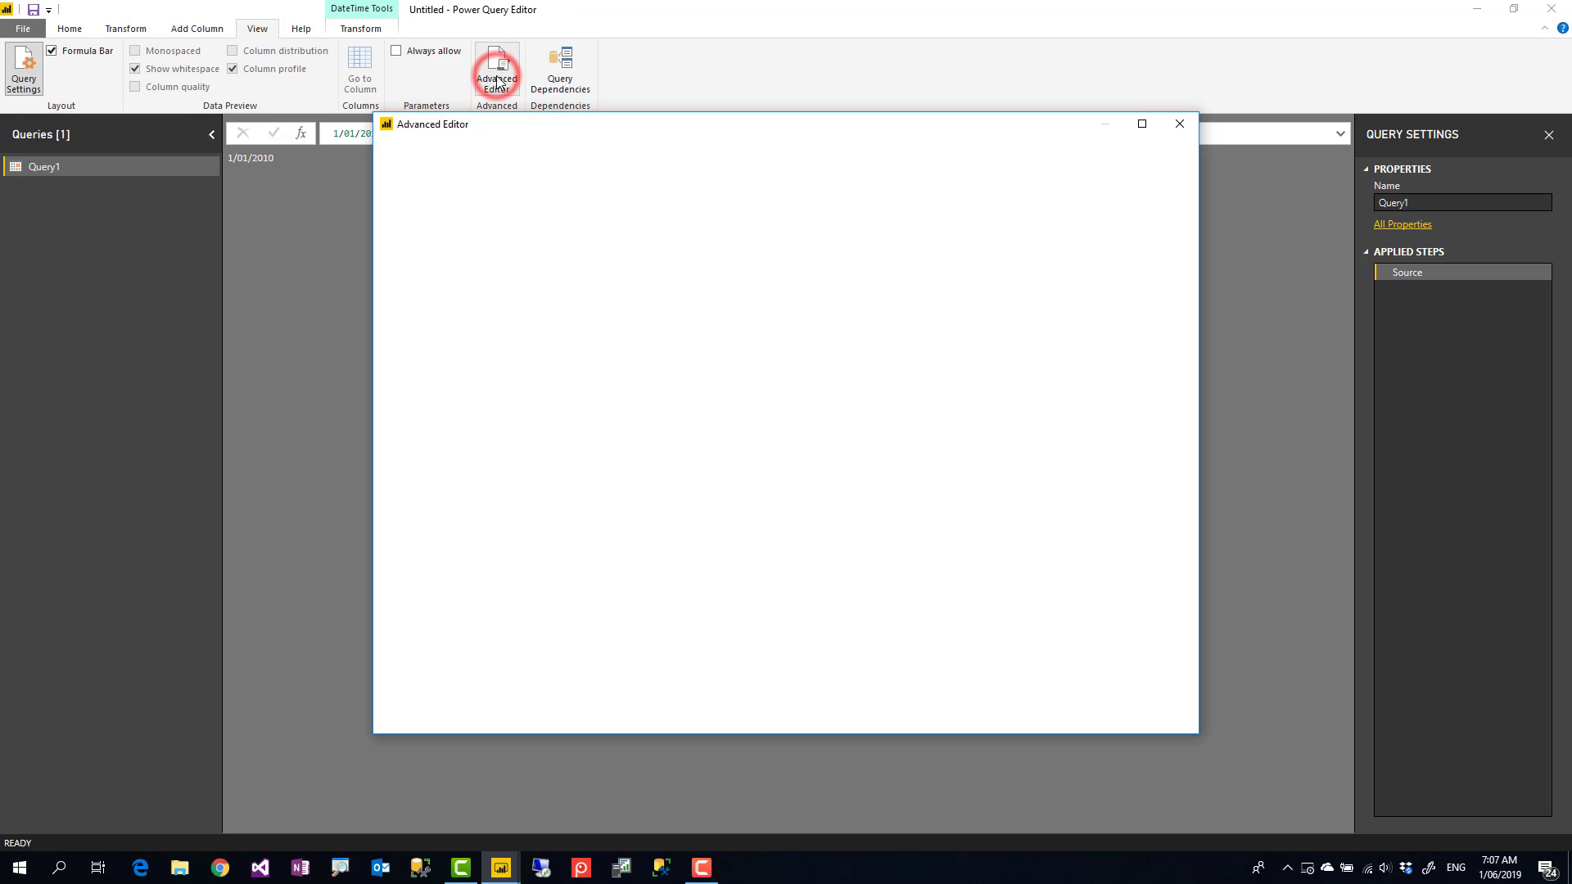
pyautogui.click(525, 264)
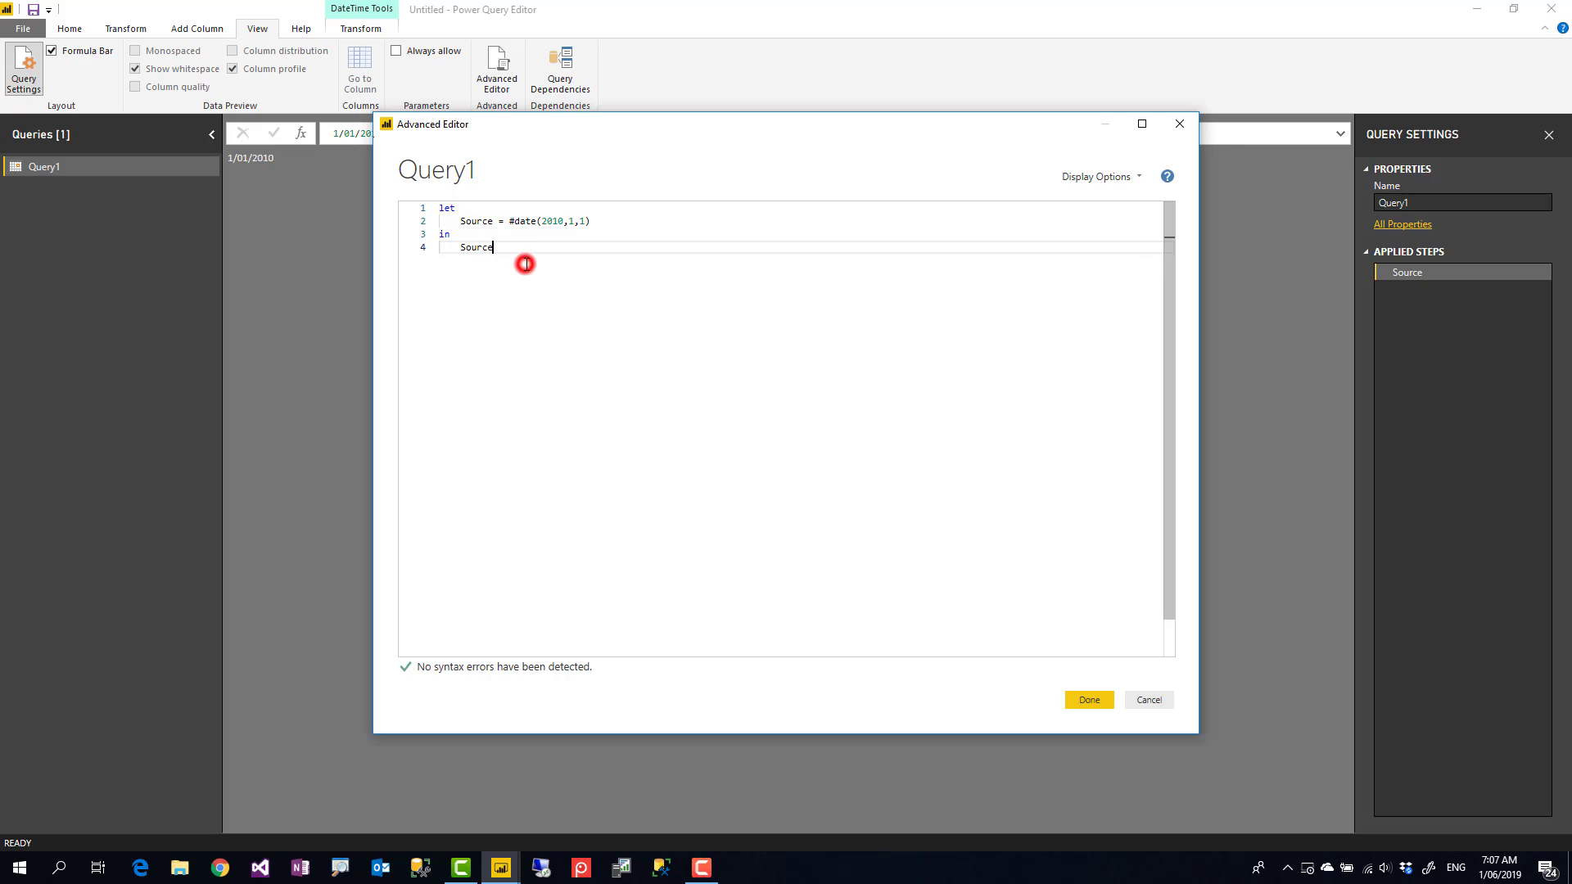
pyautogui.click(607, 223)
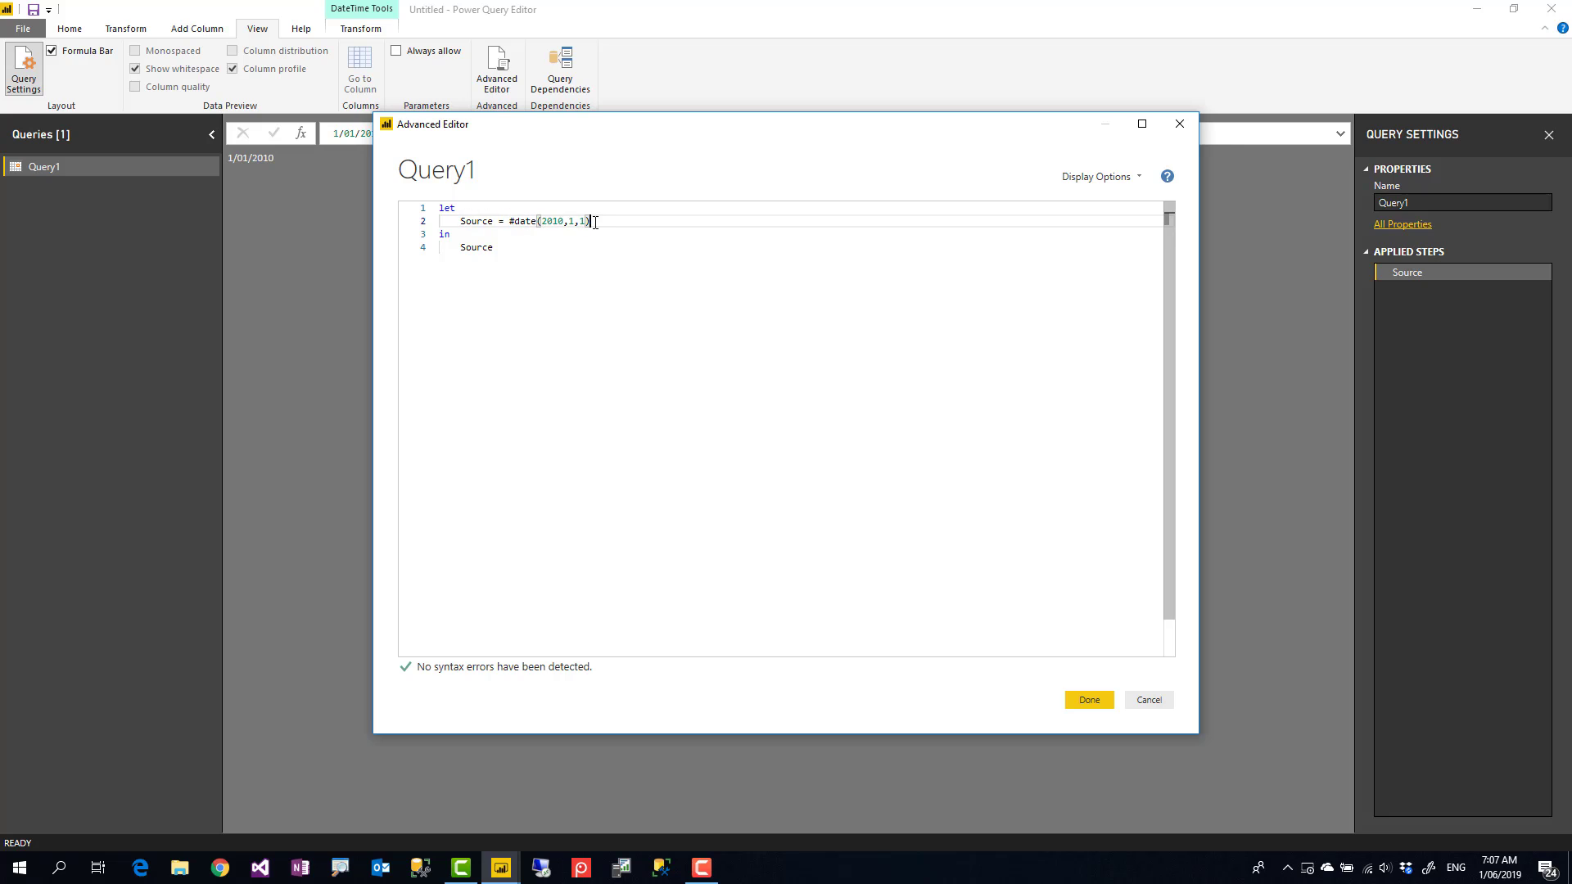
pyautogui.doubleClick(472, 217)
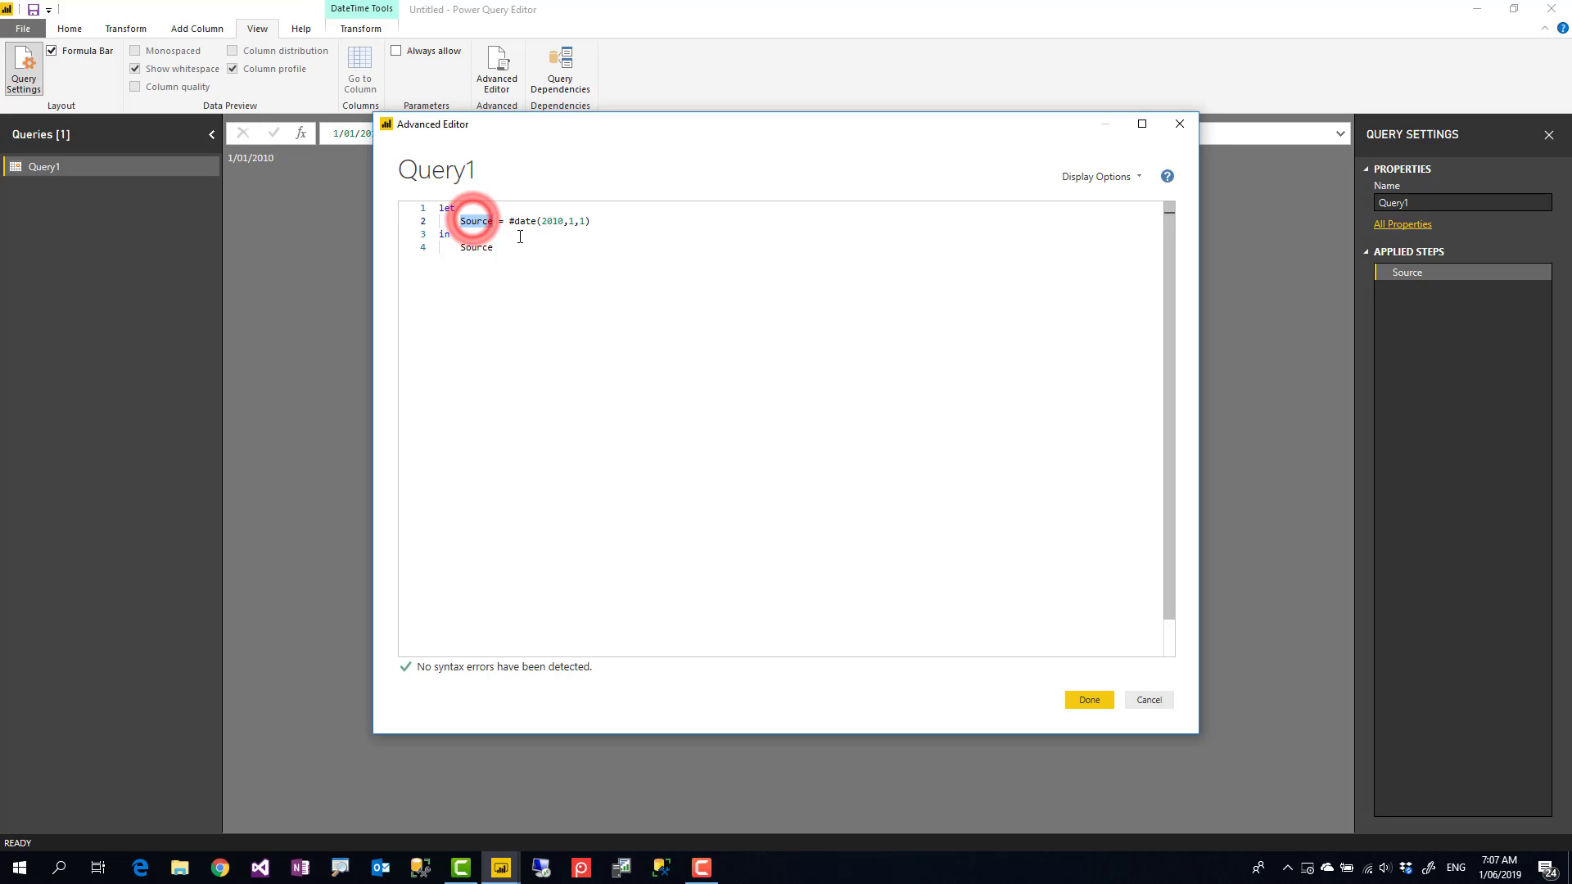
pyautogui.write('StartDate')
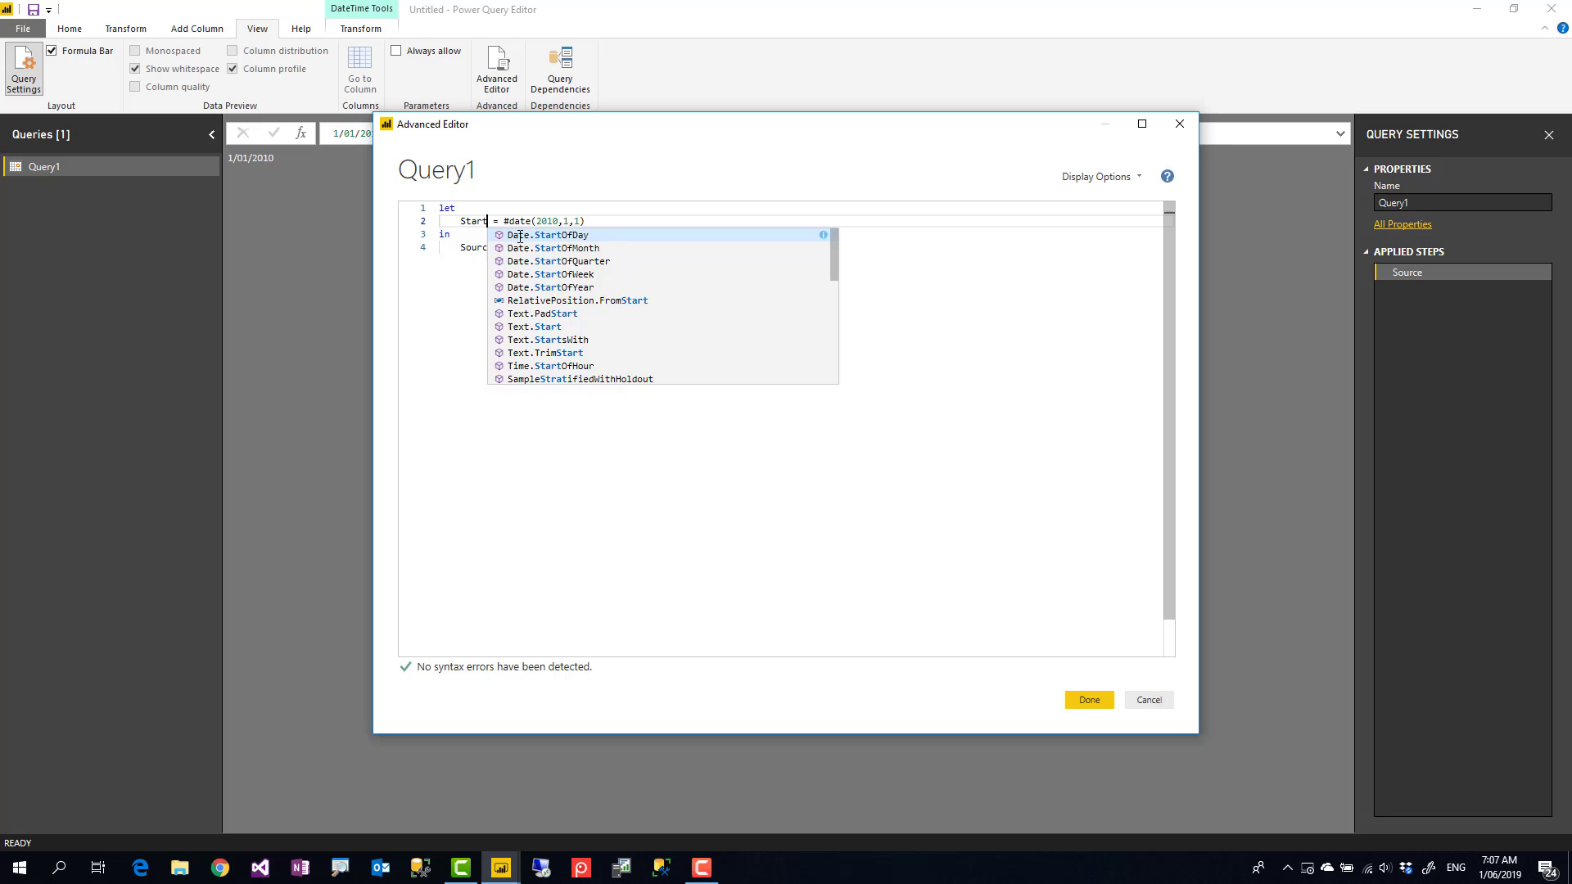
pyautogui.doubleClick(479, 222)
pyautogui.hotkey('ctrl', 'c')
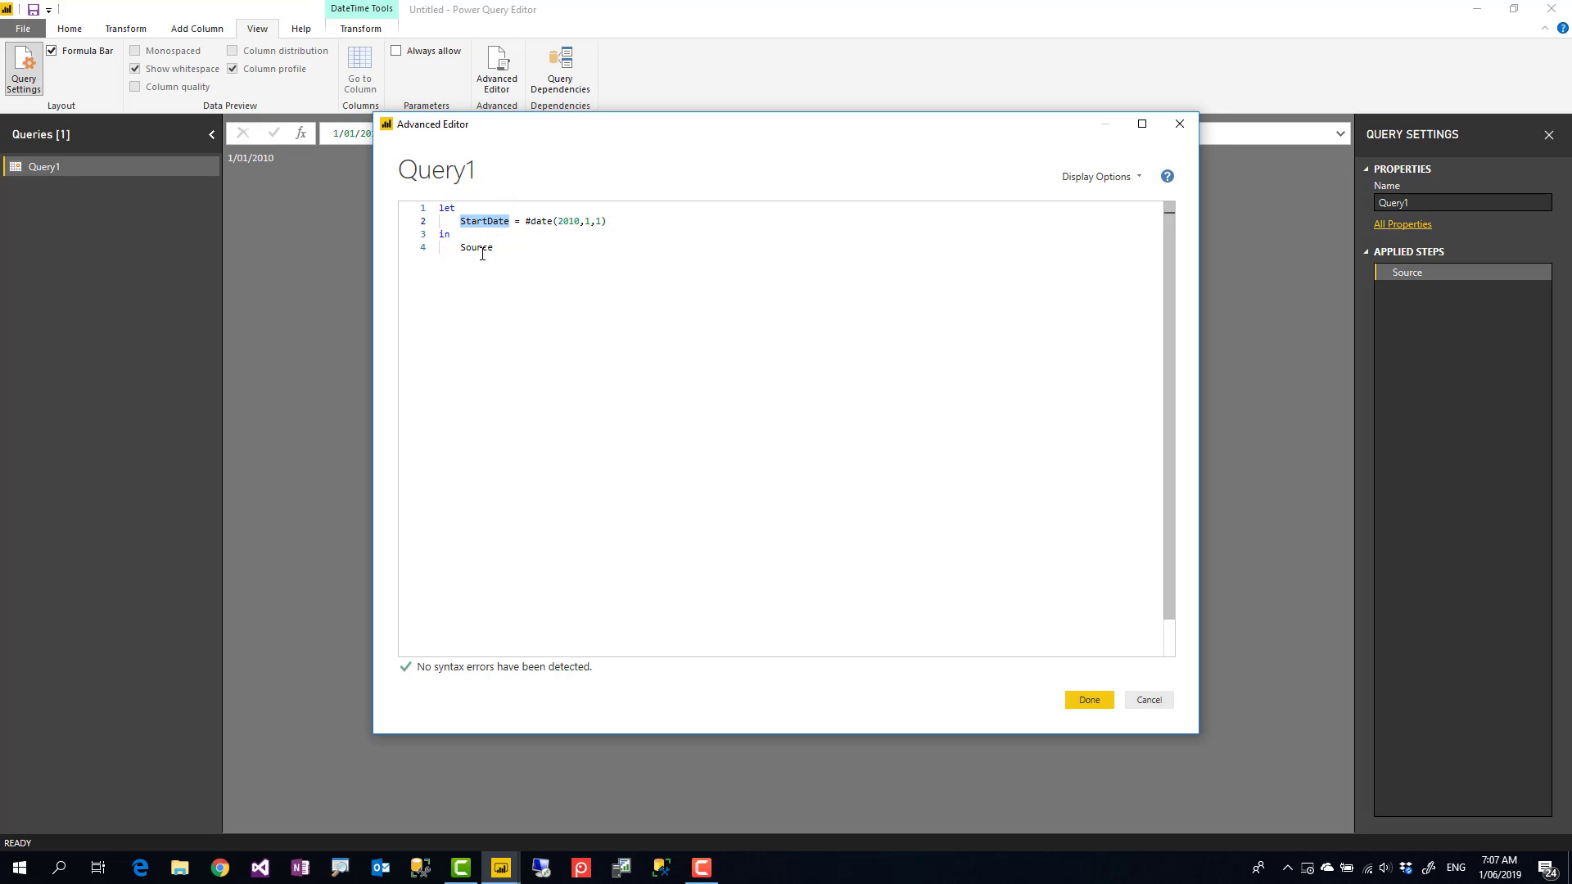
pyautogui.doubleClick(477, 247)
pyautogui.hotkey('ctrl', 'v')
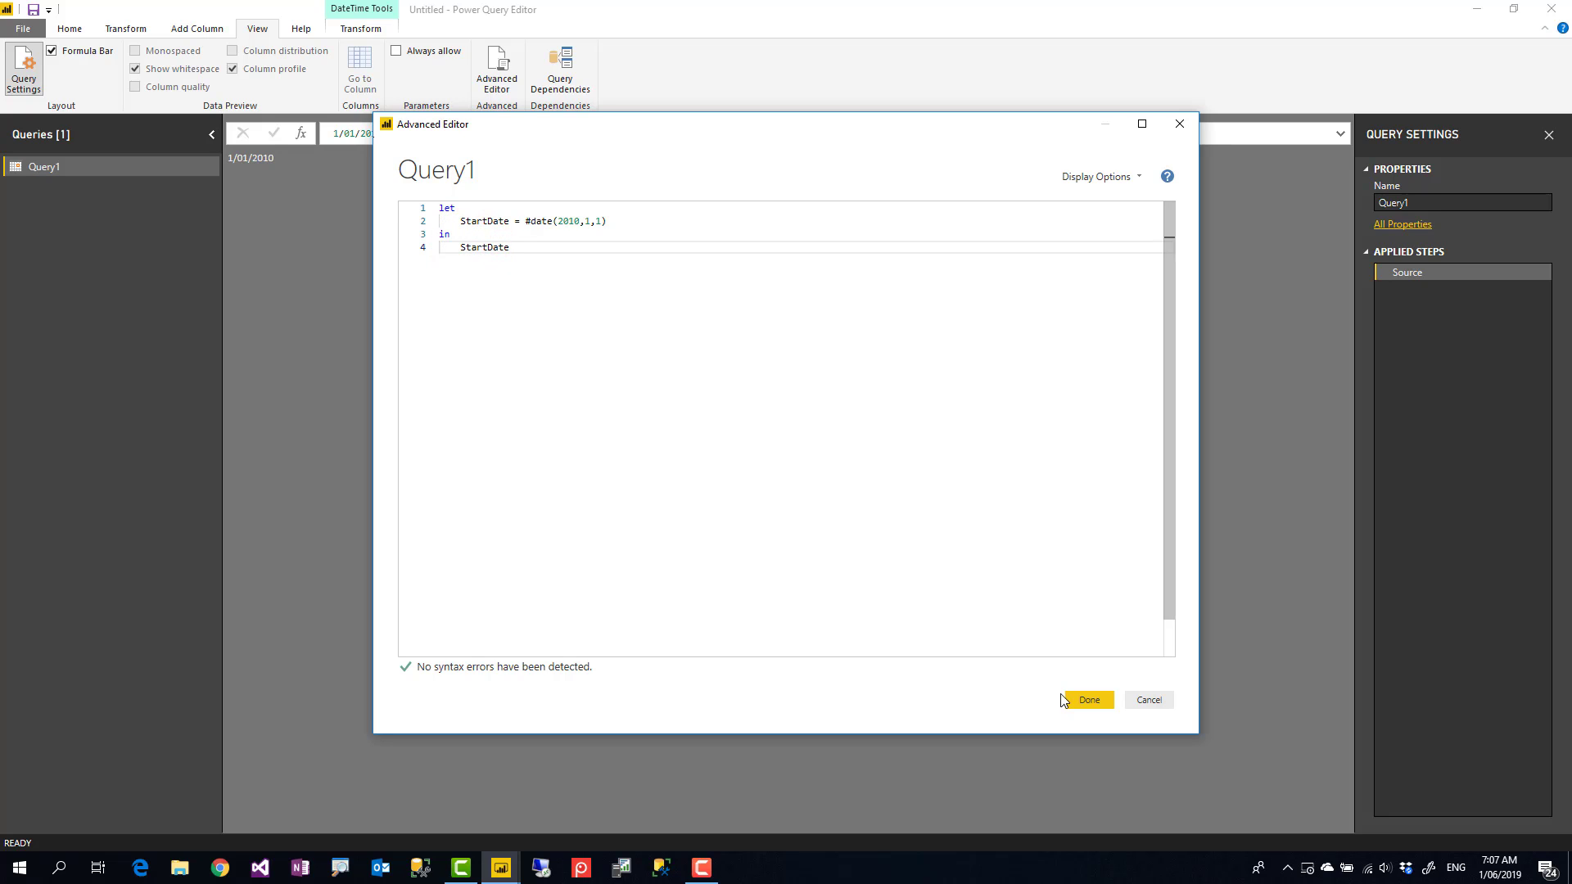
pyautogui.click(1087, 700)
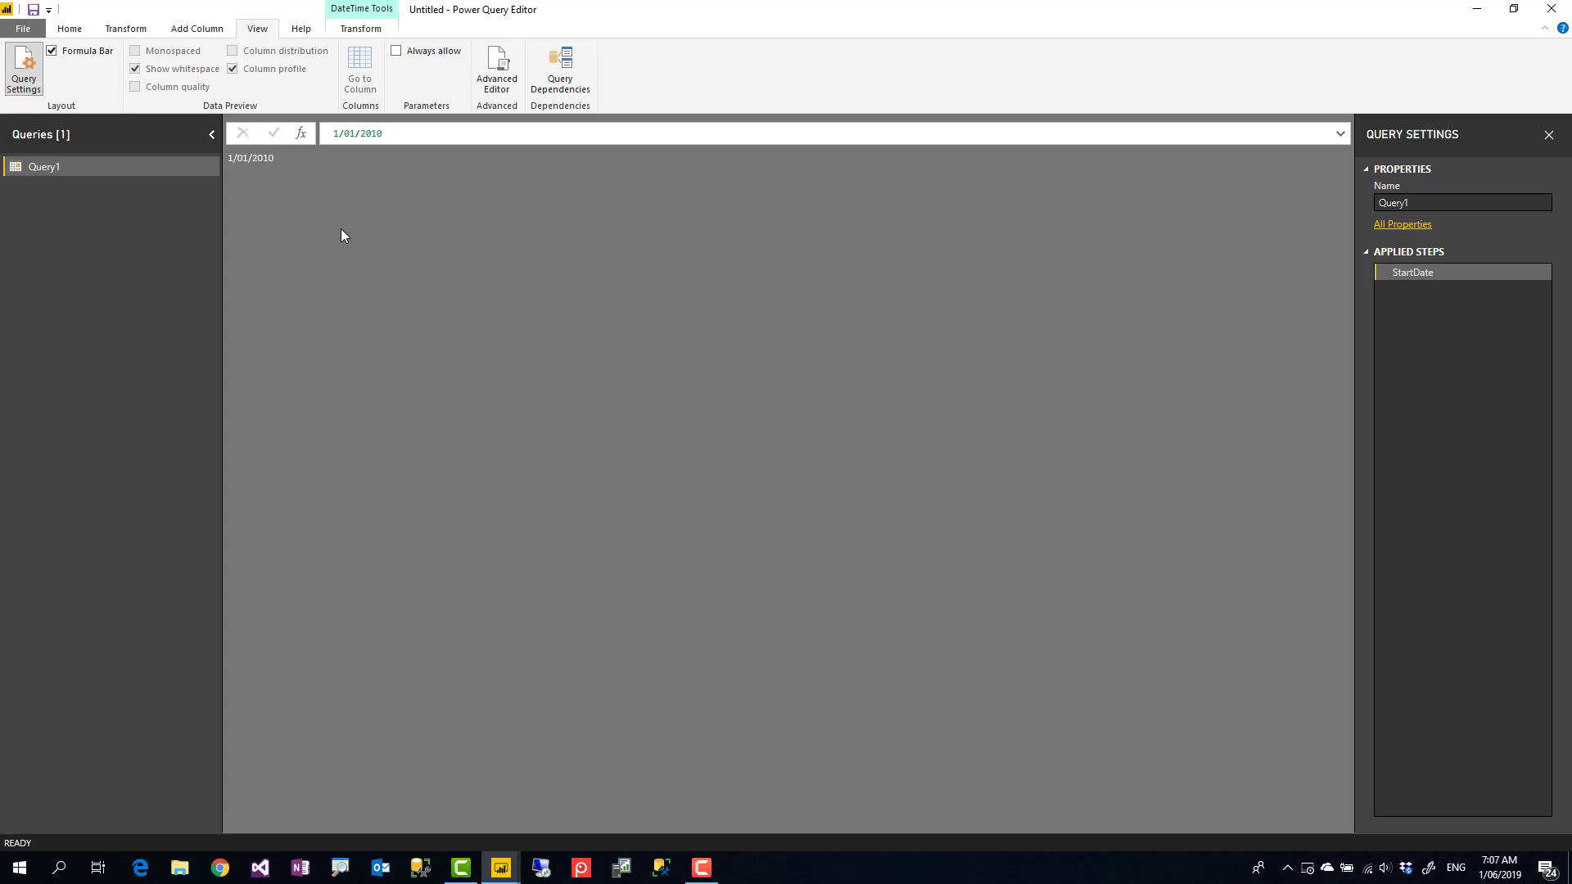
# - Add a YearsToGenerate=10 step after the StartDate line in the M code
pyautogui.click(496, 64)
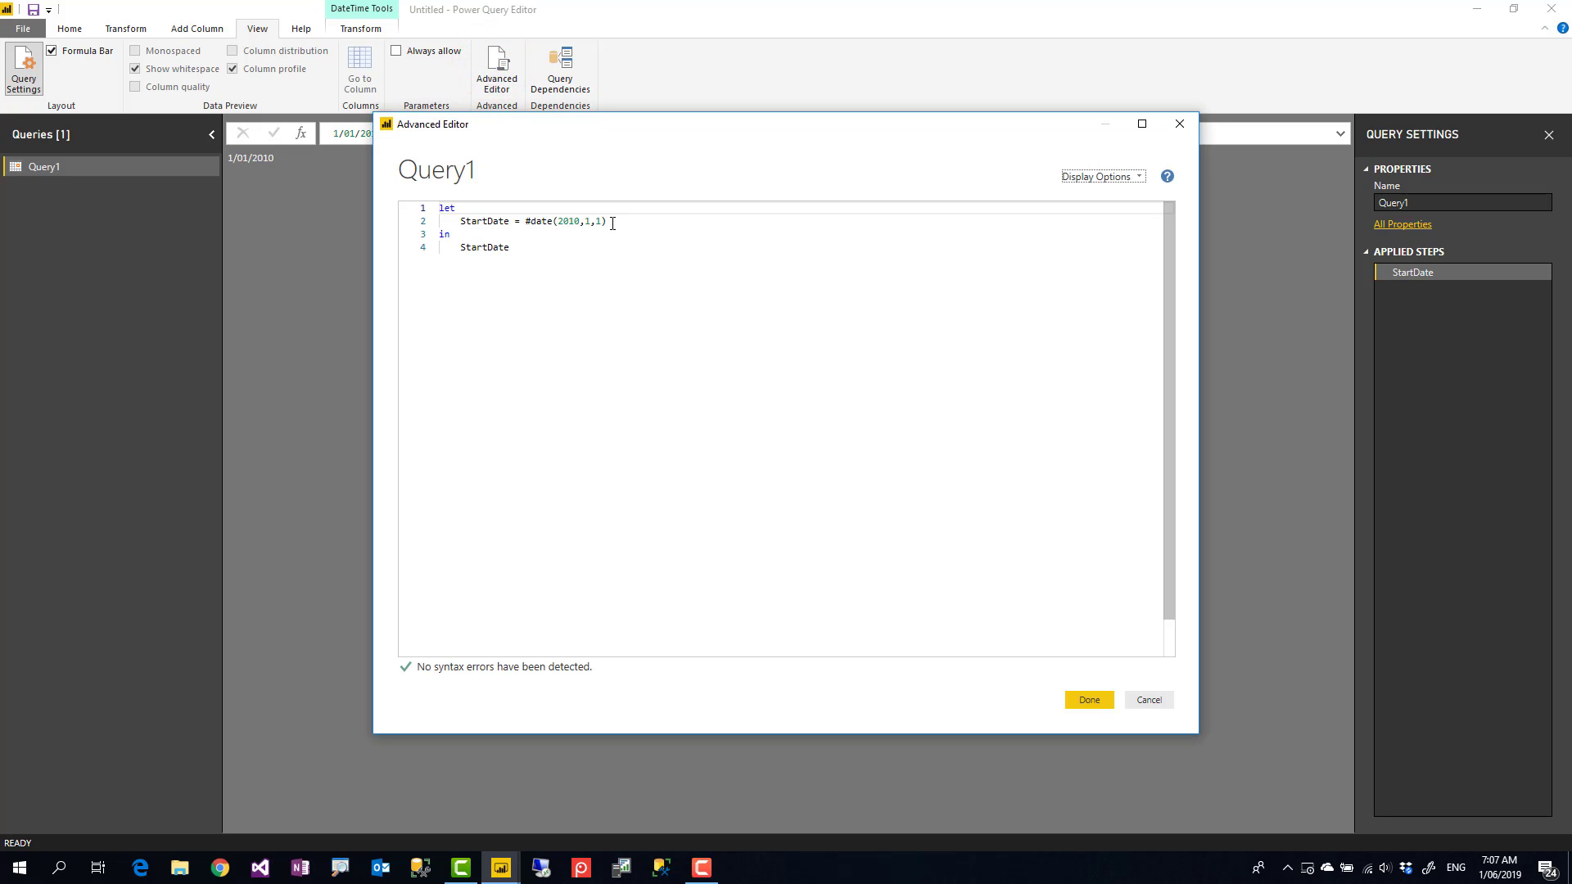
pyautogui.click(615, 220)
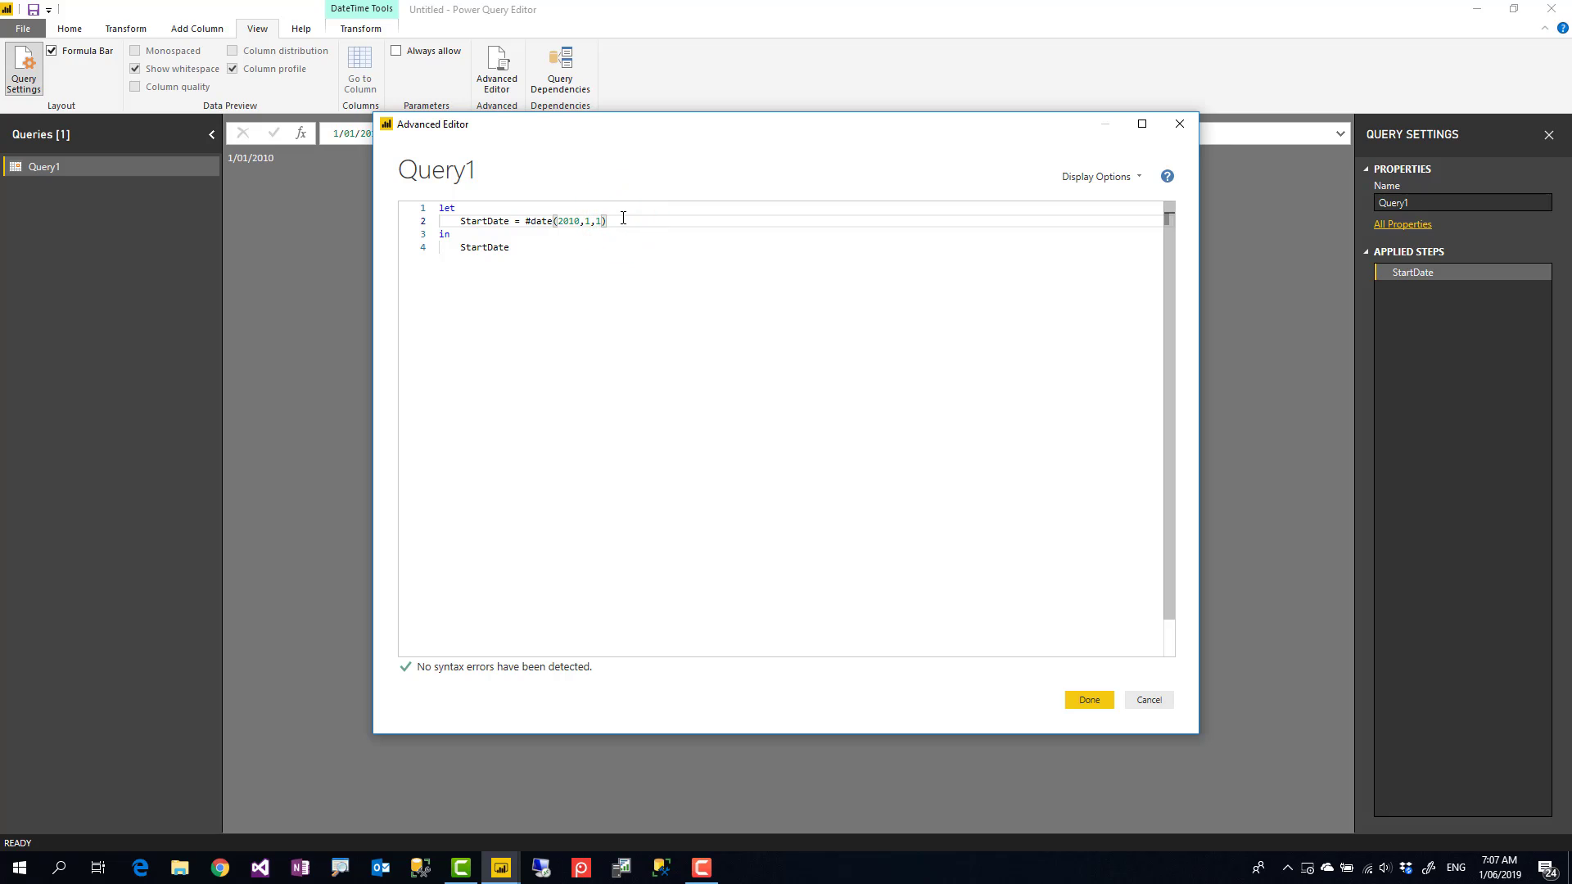
pyautogui.write(',')
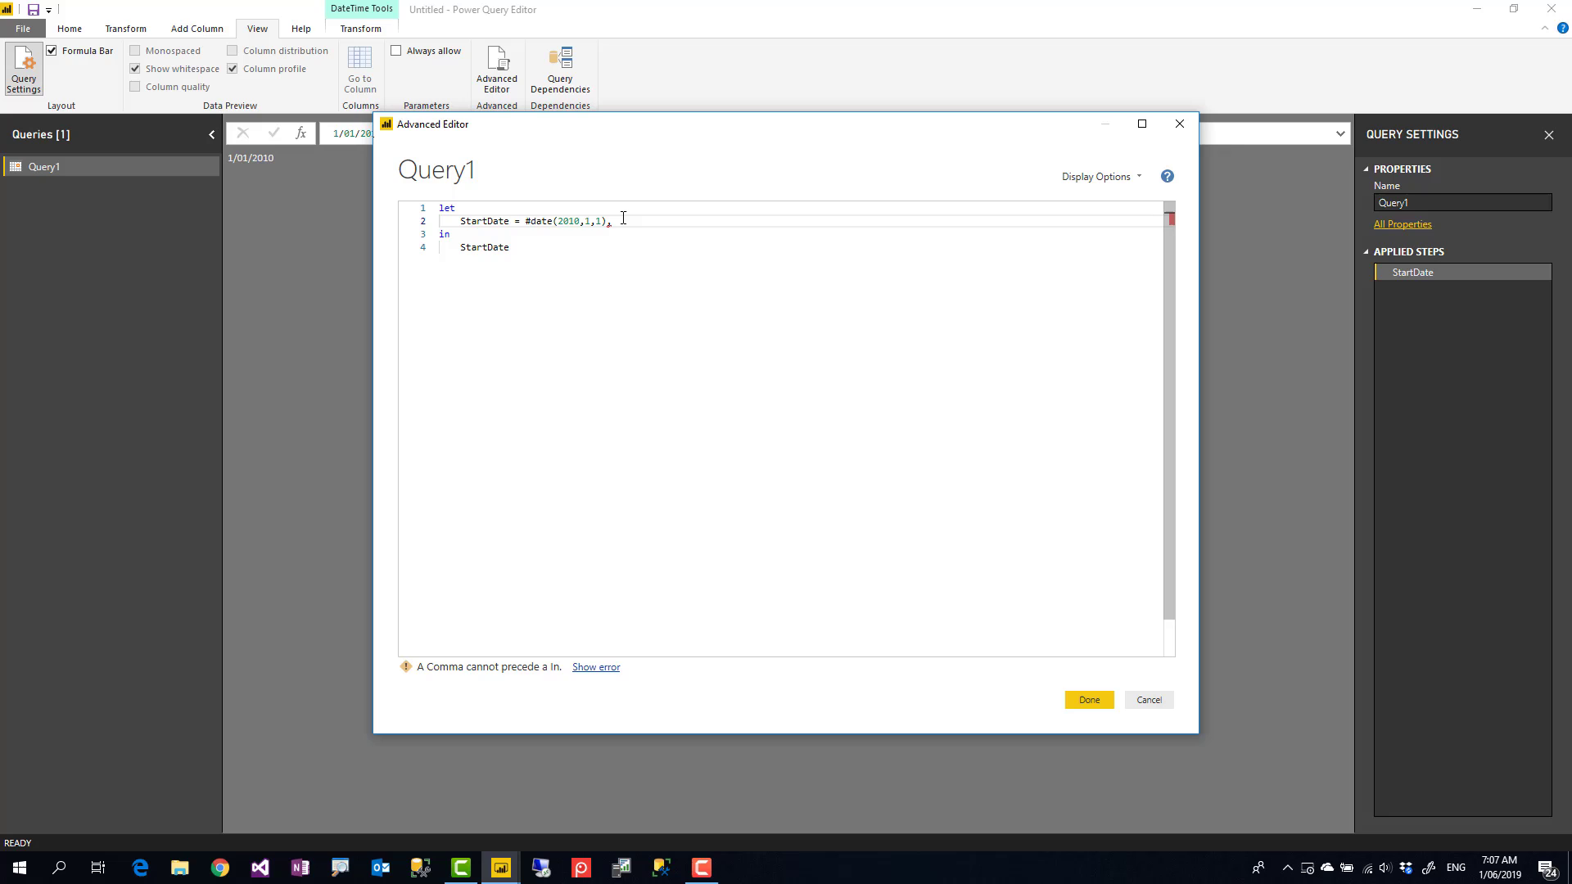
pyautogui.press('Return')
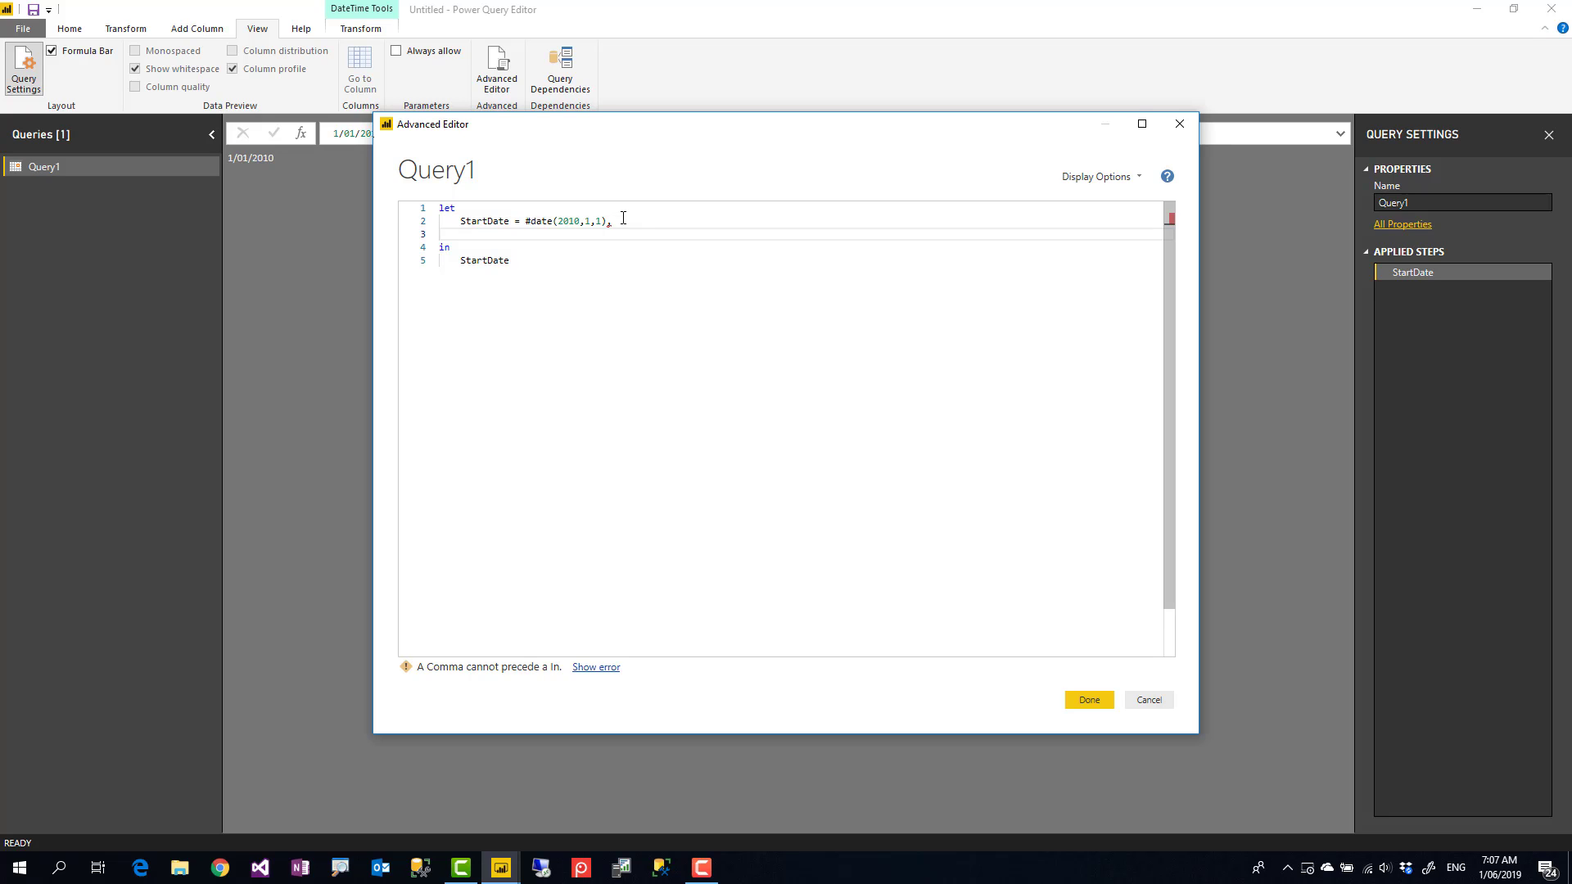
pyautogui.write('Yeas')
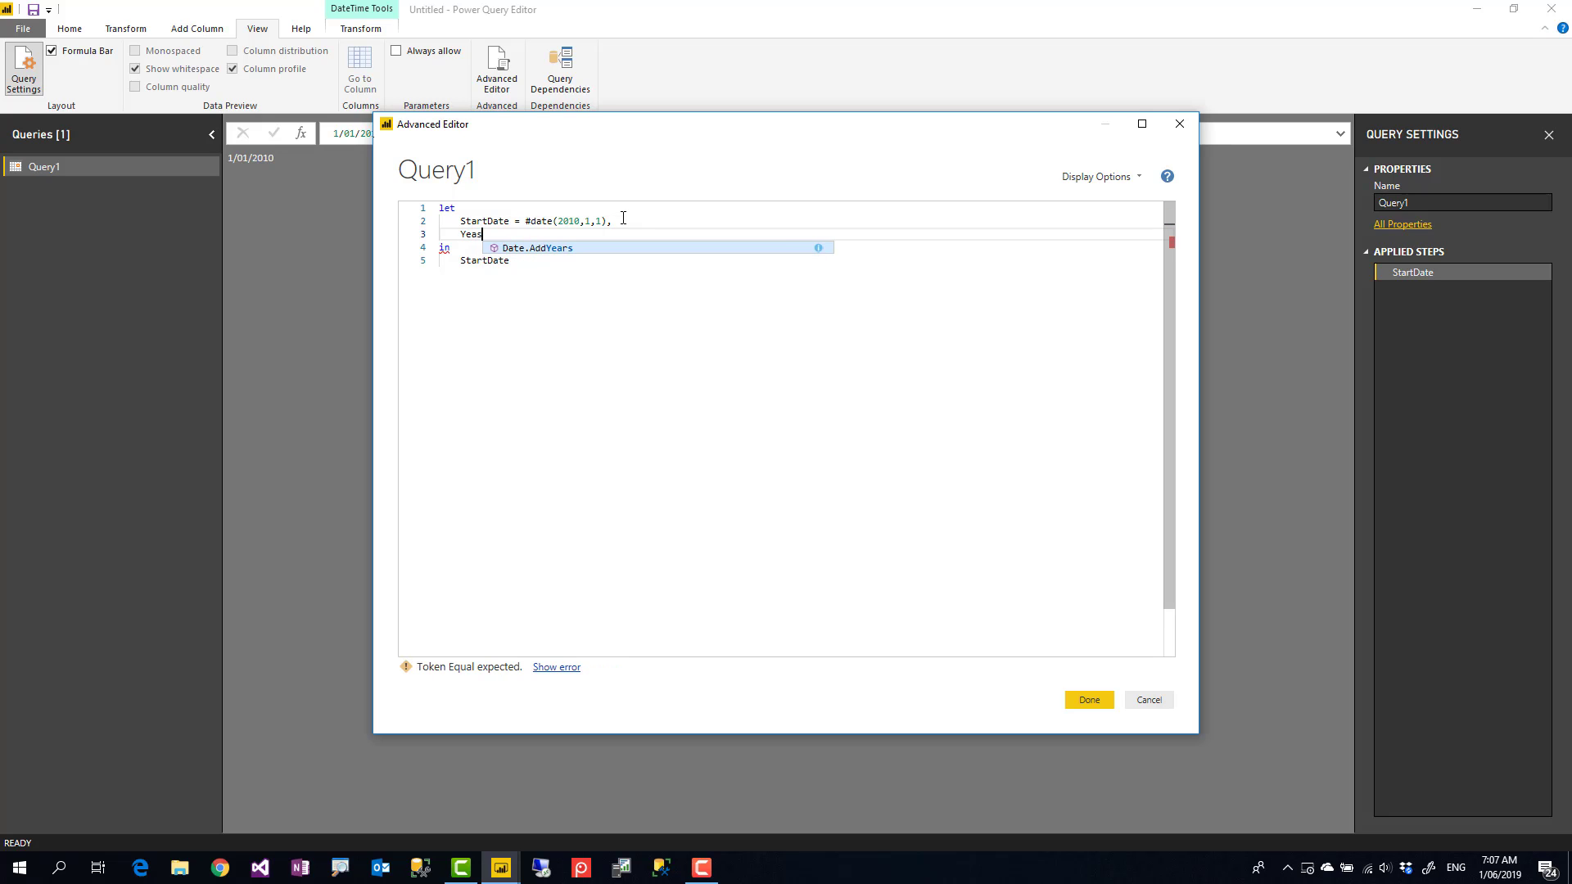
pyautogui.press('BackSpace')
pyautogui.write('rsTo')
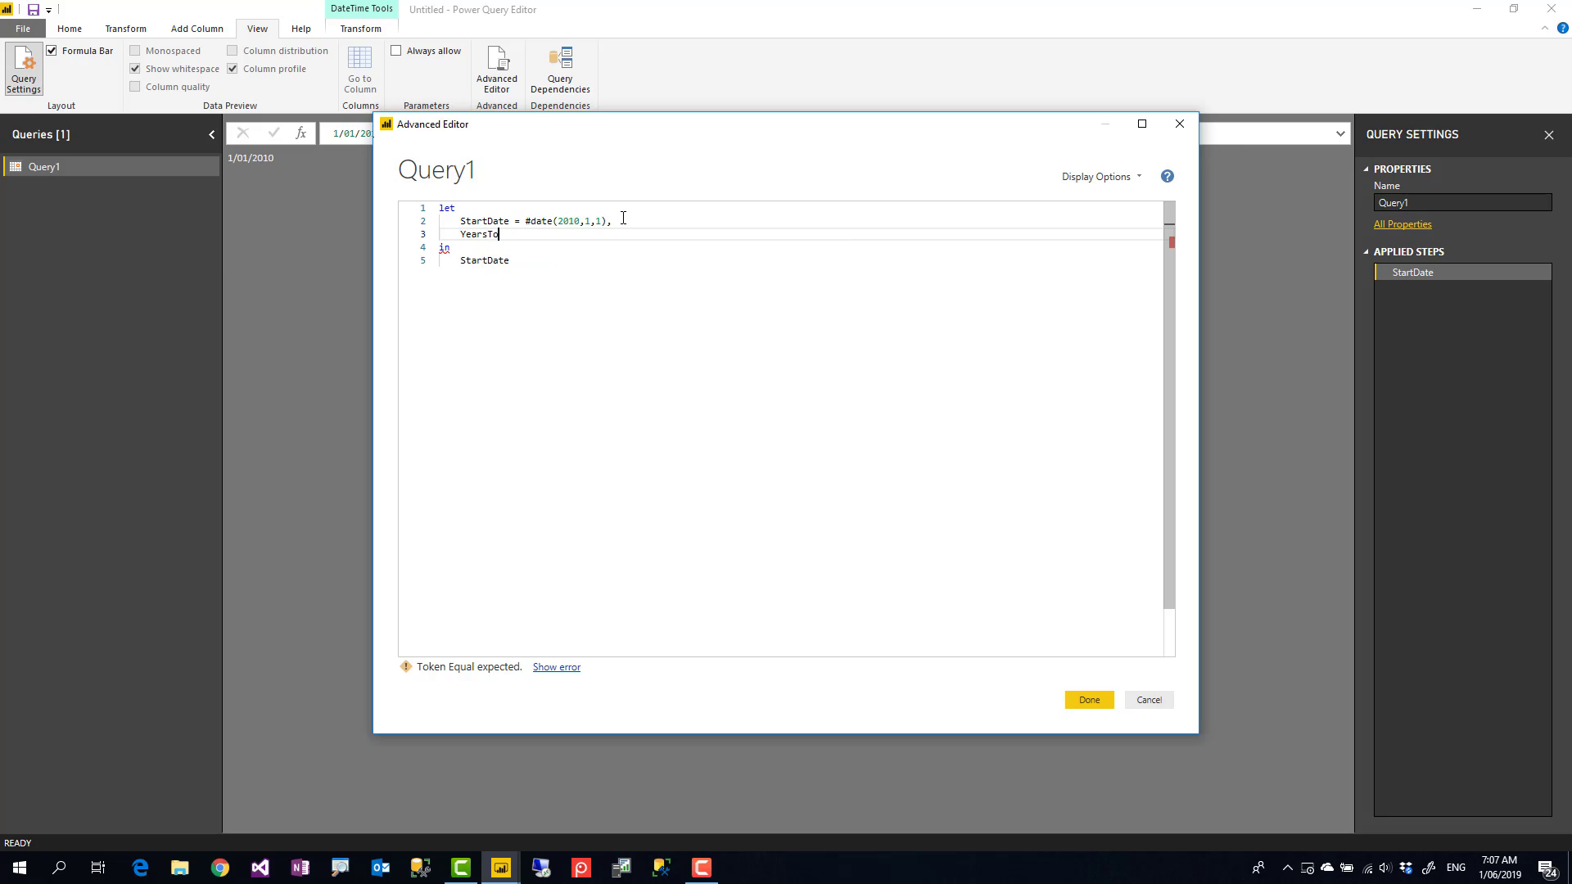
pyautogui.write('Generate')
pyautogui.write('=')
pyautogui.write('10')
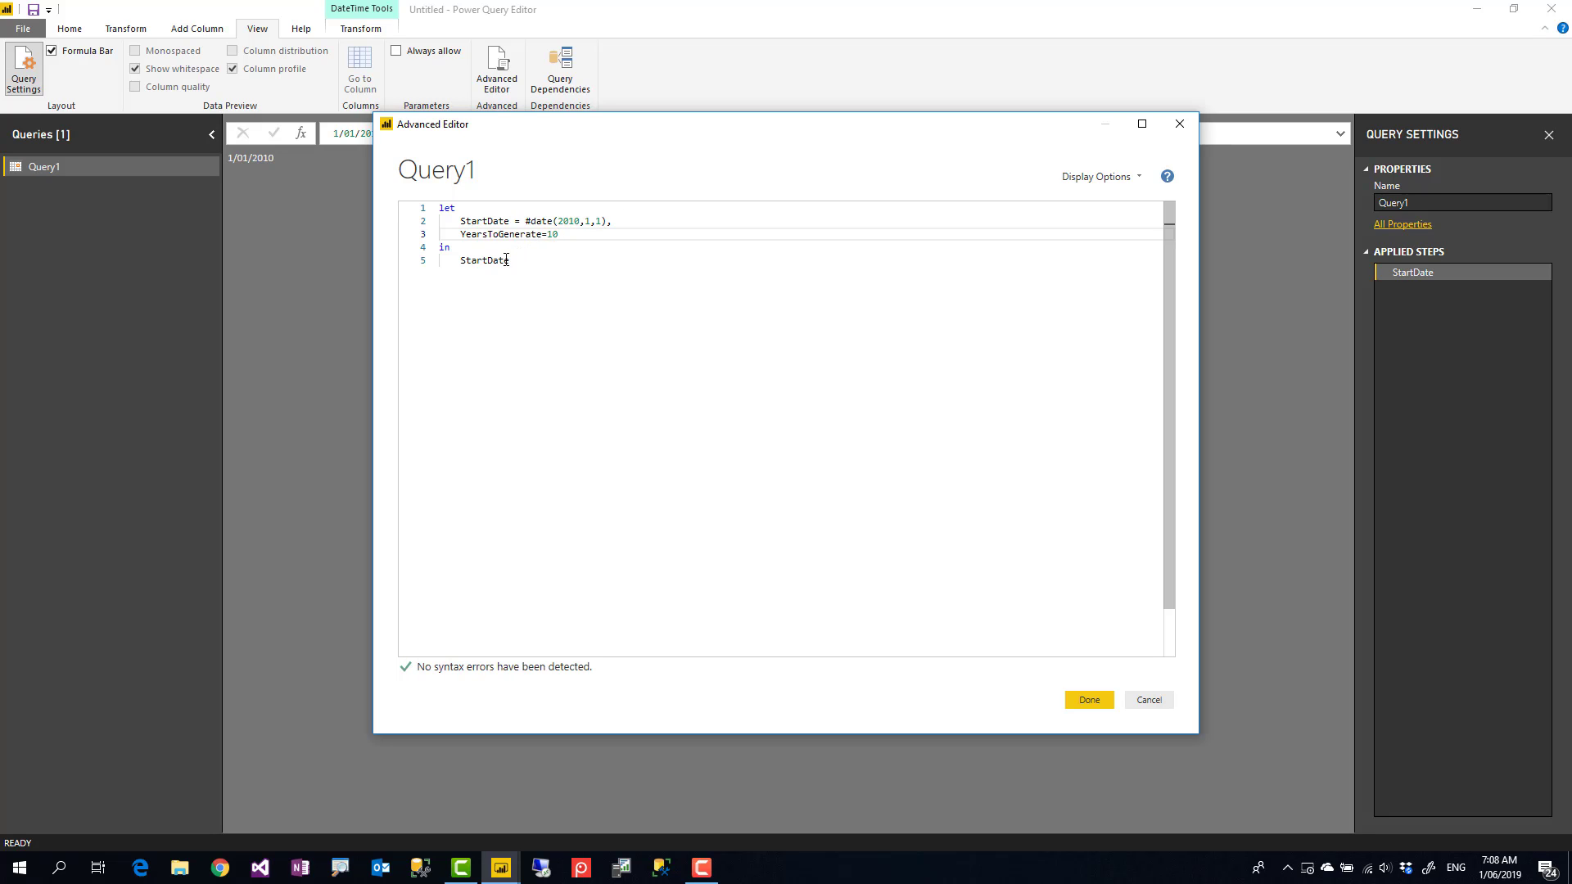
# - Replace StartDate after 'in' with YearsToGenerate as the query's result
pyautogui.doubleClick(480, 259)
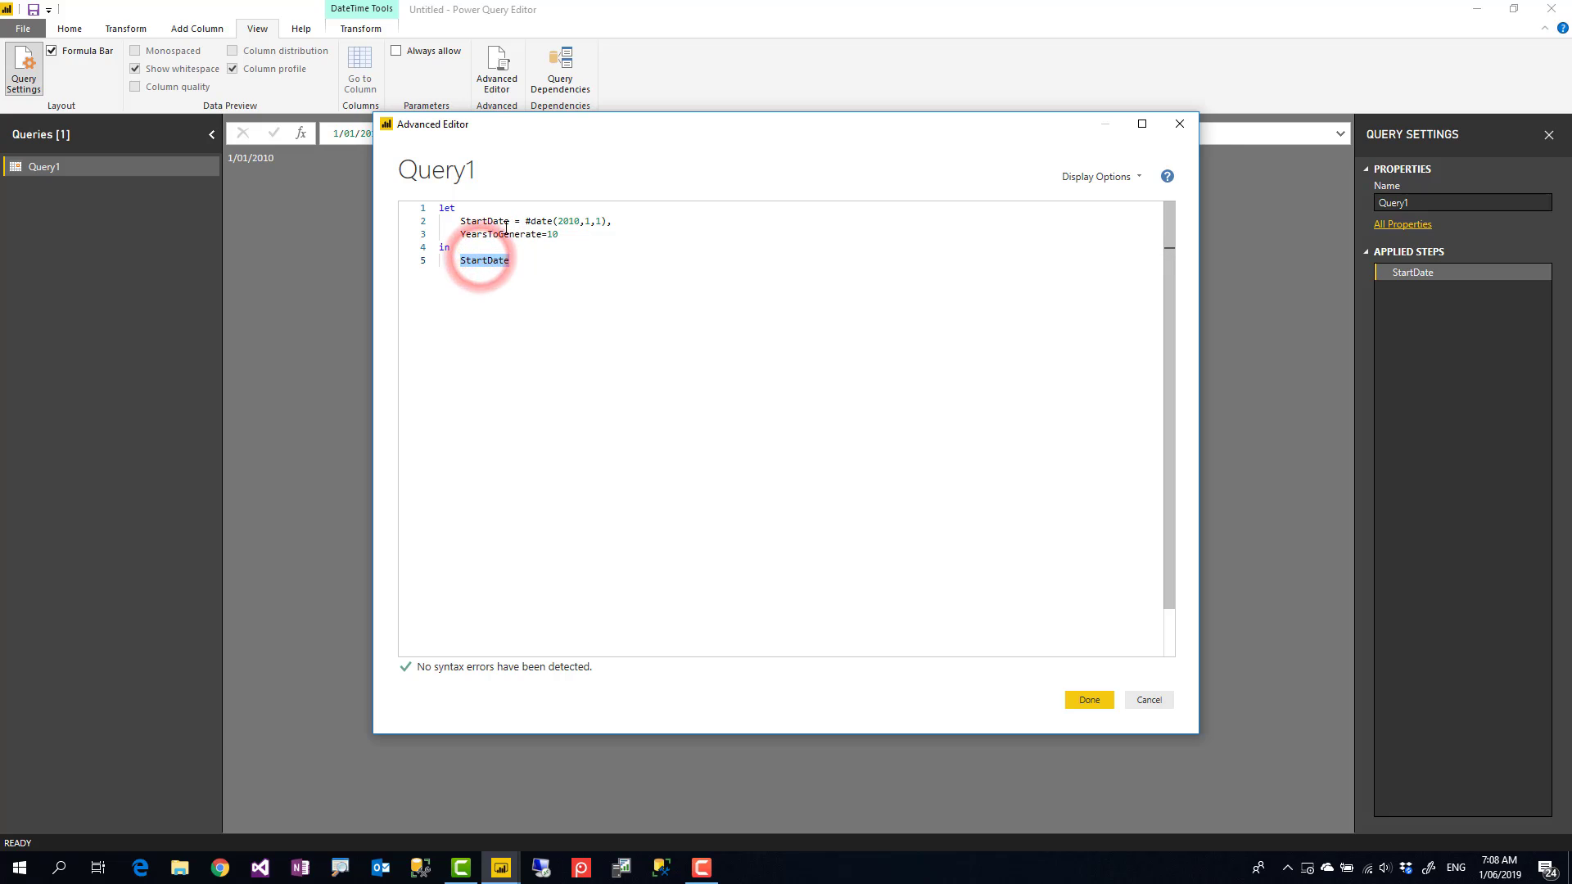
pyautogui.doubleClick(501, 233)
pyautogui.hotkey('ctrl', 'c')
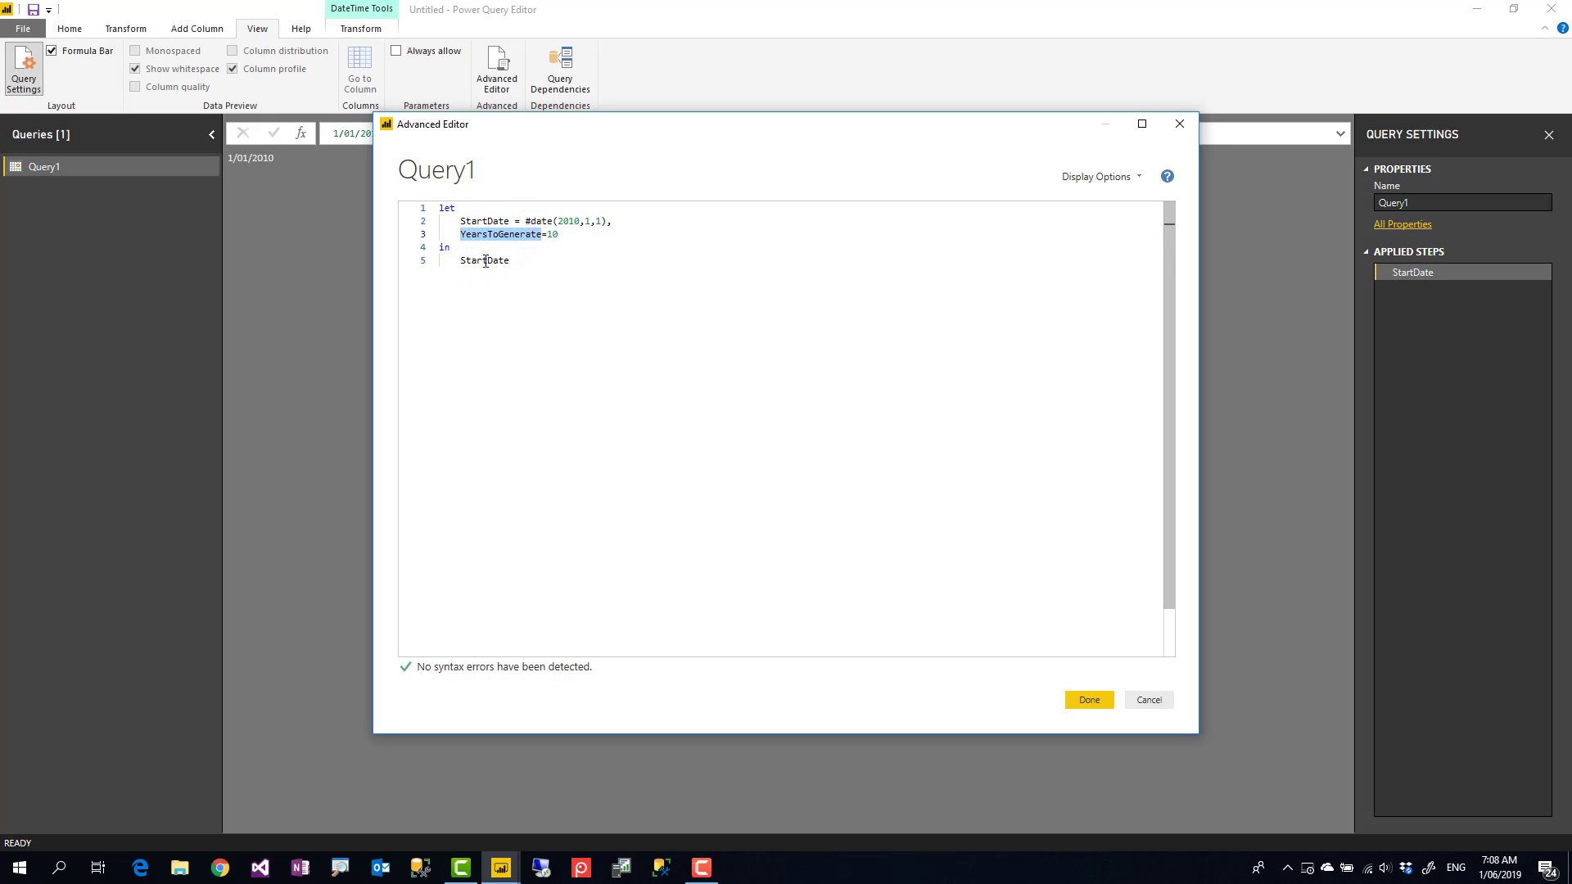
pyautogui.click(483, 260)
pyautogui.doubleClick(483, 260)
pyautogui.hotkey('ctrl', 'v')
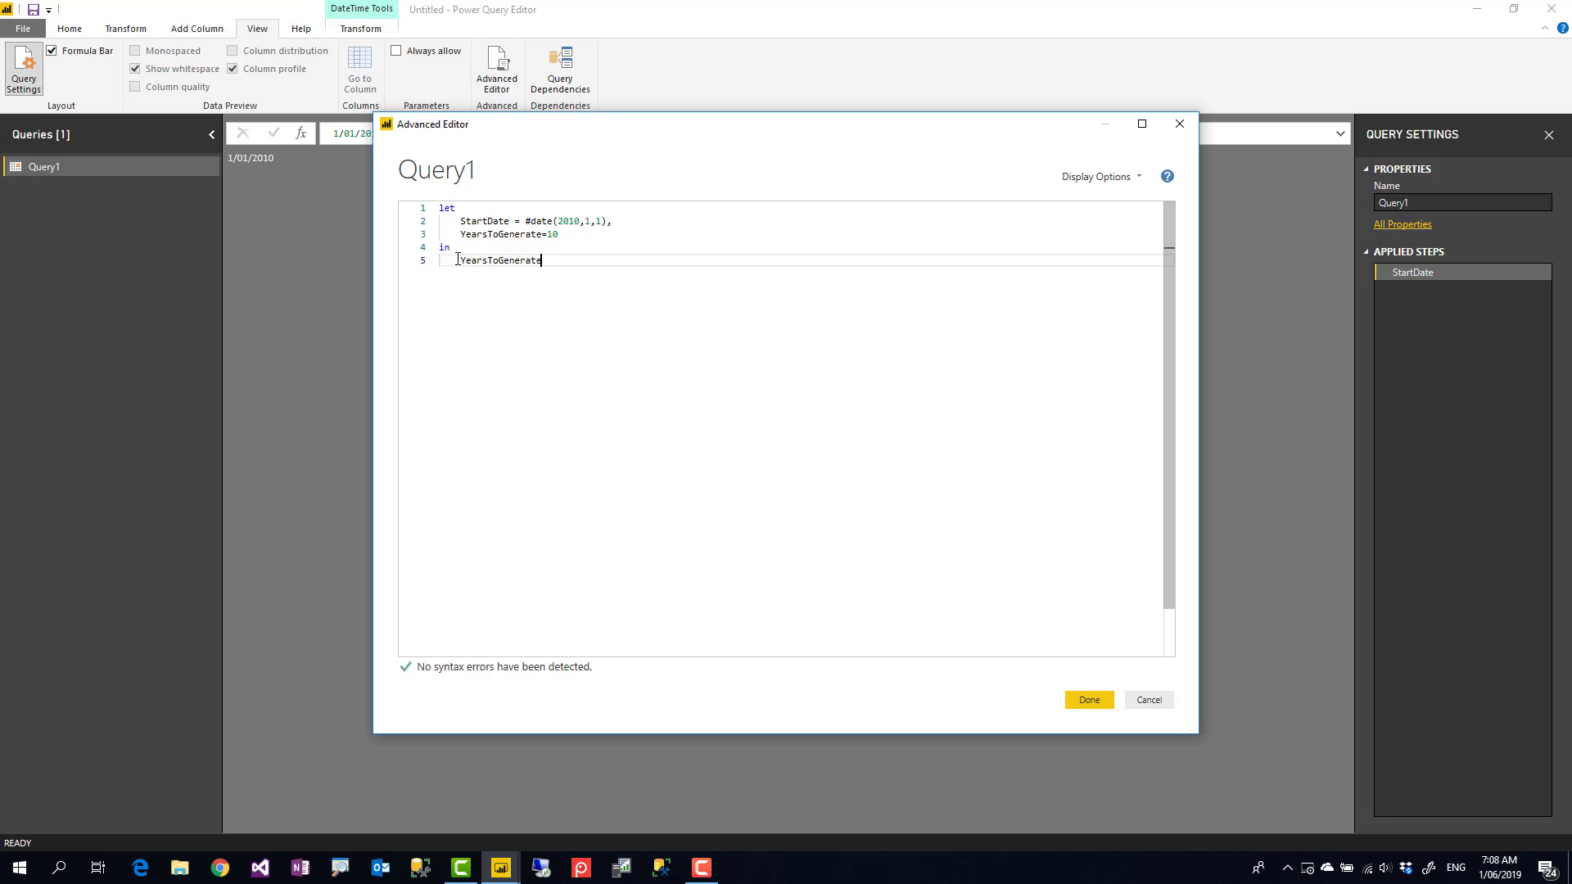
# - Apply the YearsToGenerate step, reopen the Advanced Editor, and start a BaseList= step after line 3
pyautogui.click(1089, 701)
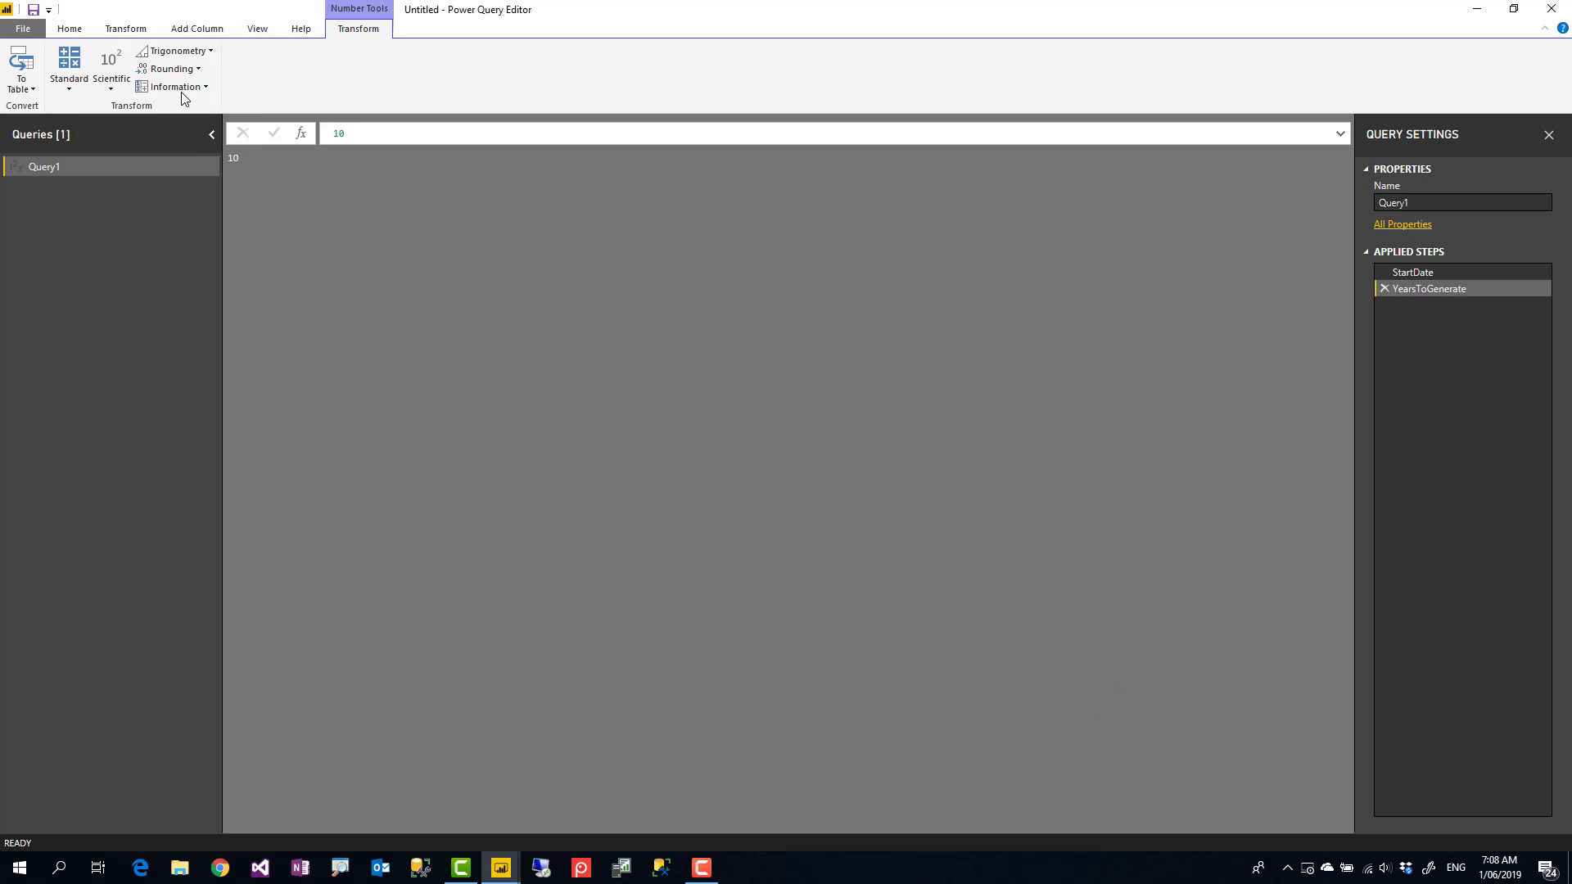
pyautogui.click(258, 29)
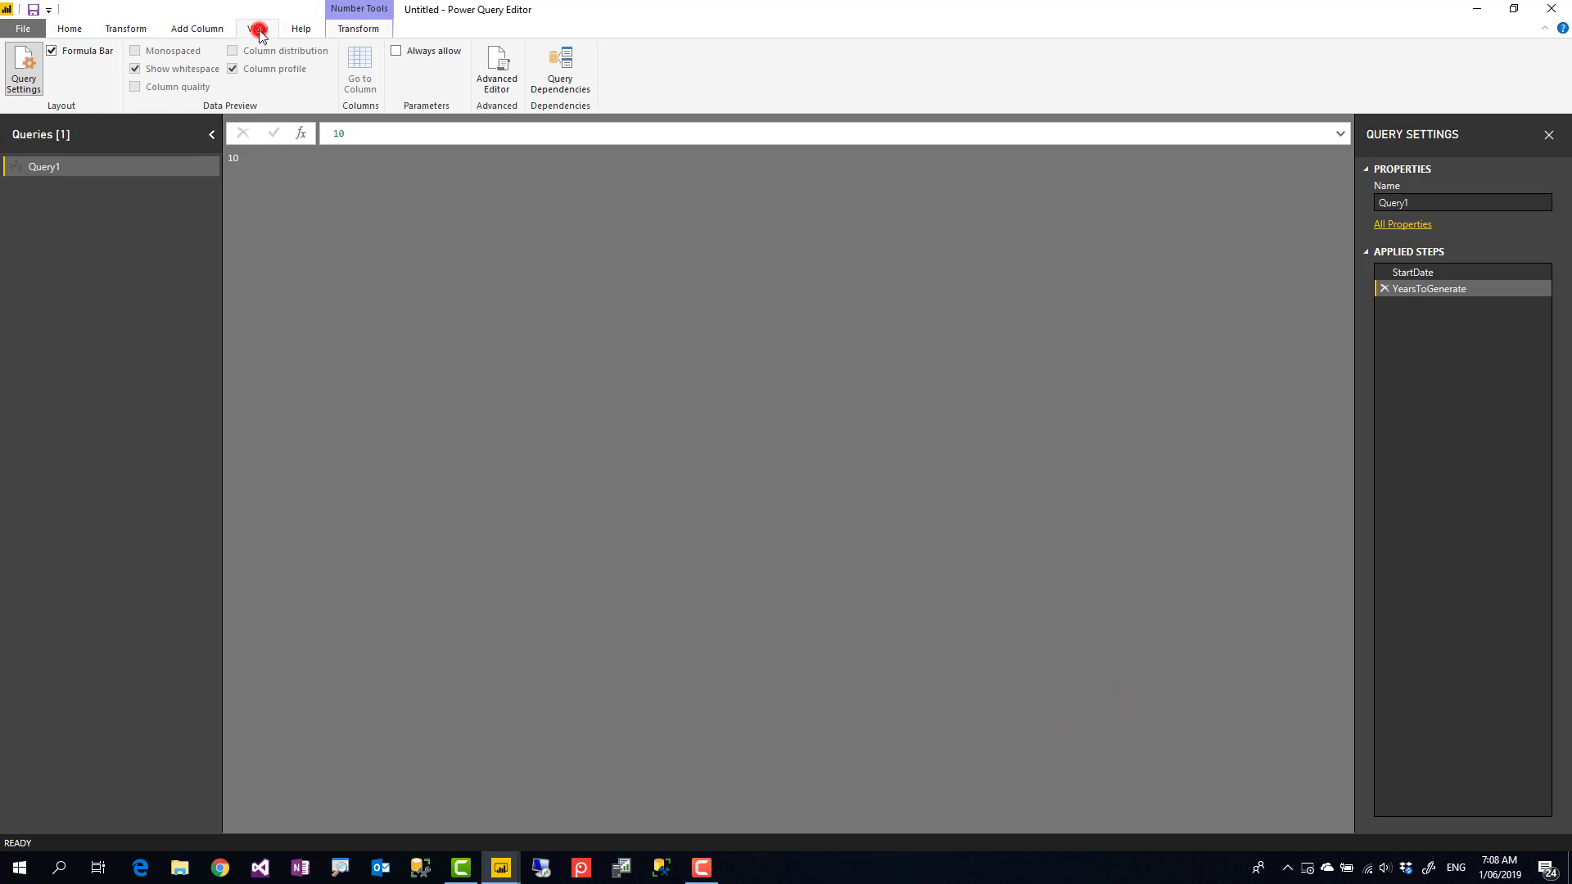
pyautogui.click(497, 80)
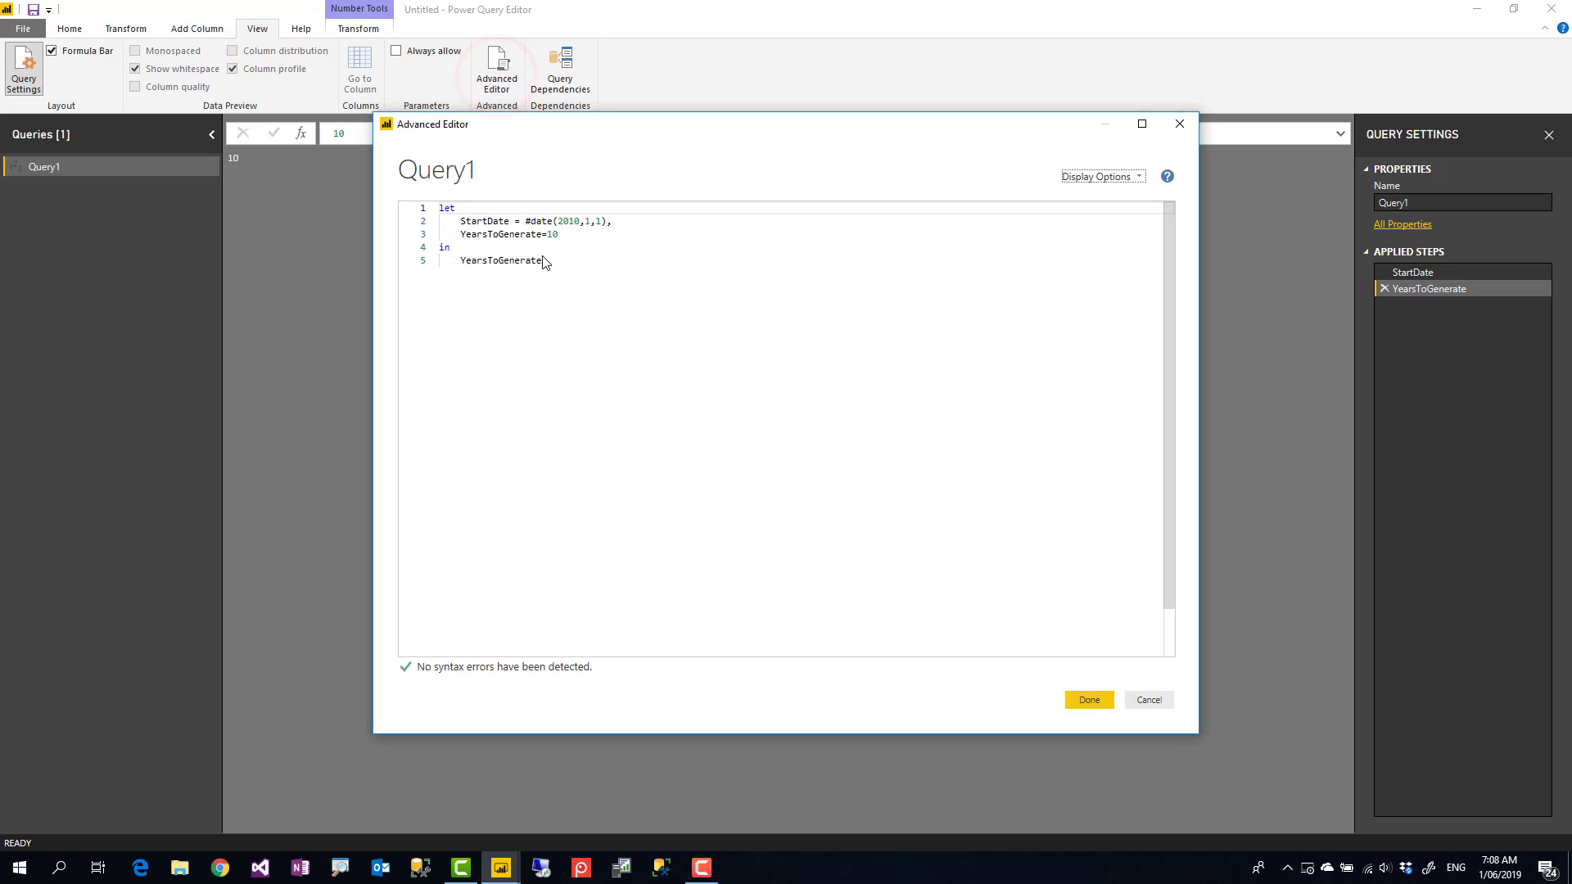
pyautogui.click(575, 238)
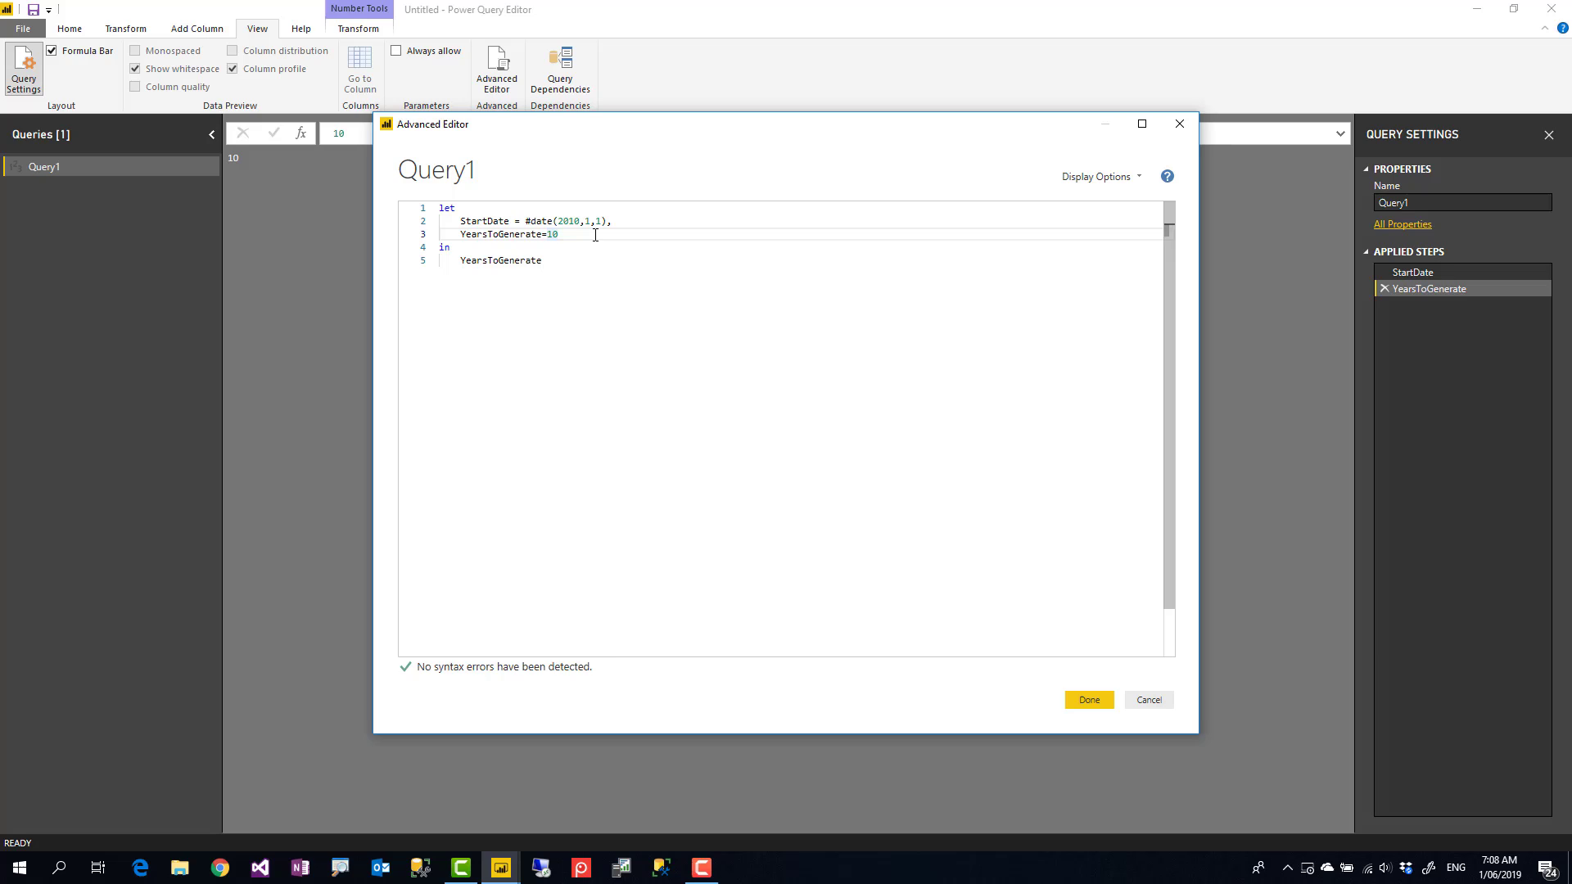
pyautogui.write(',')
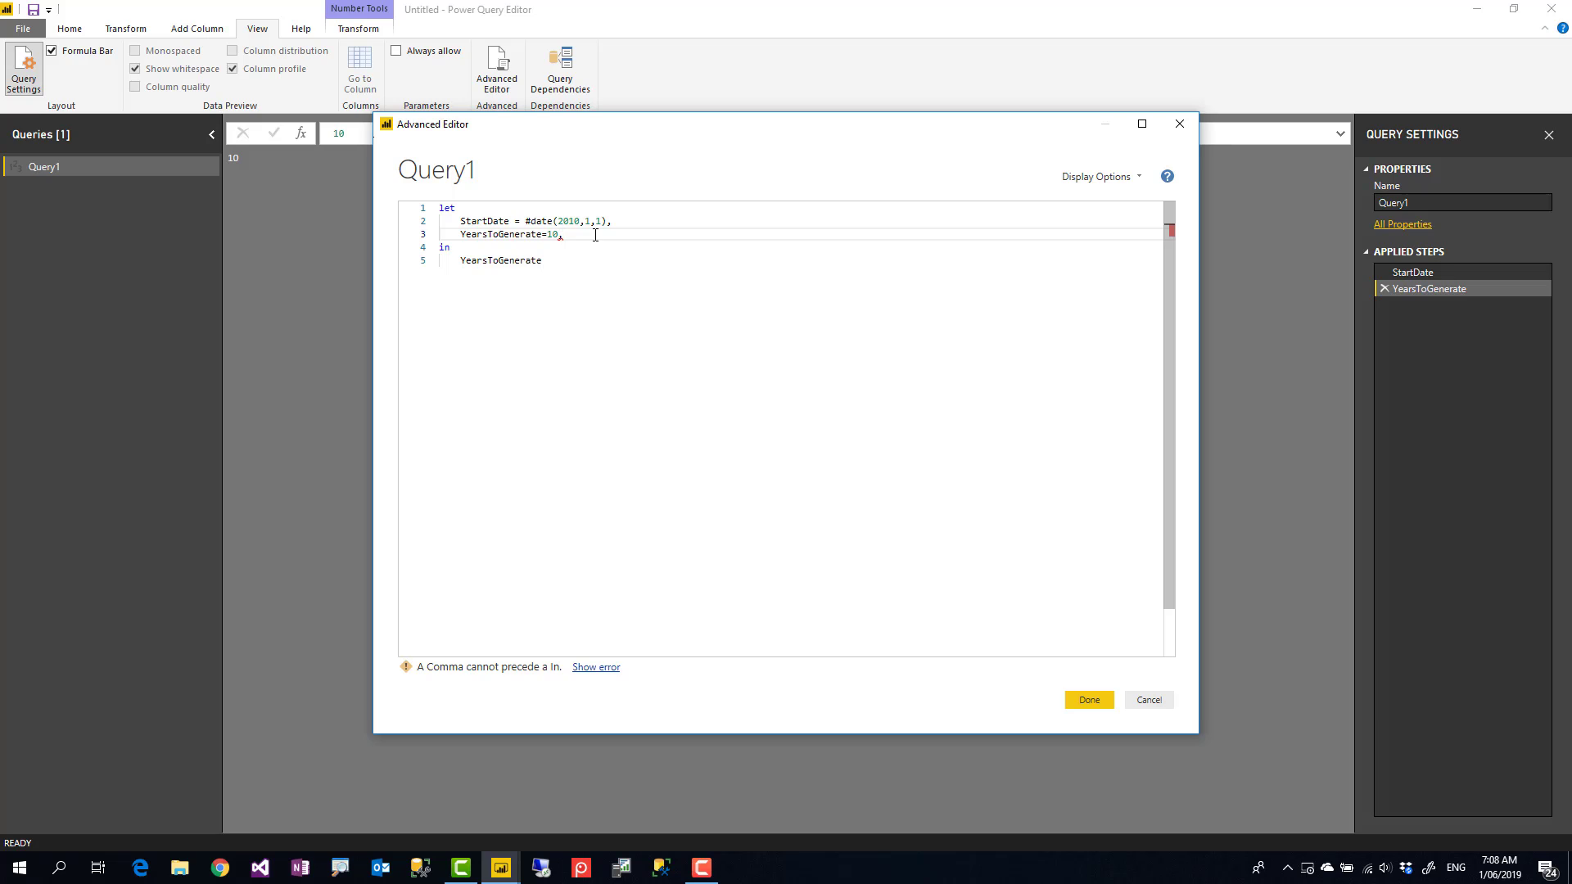
pyautogui.press('Return')
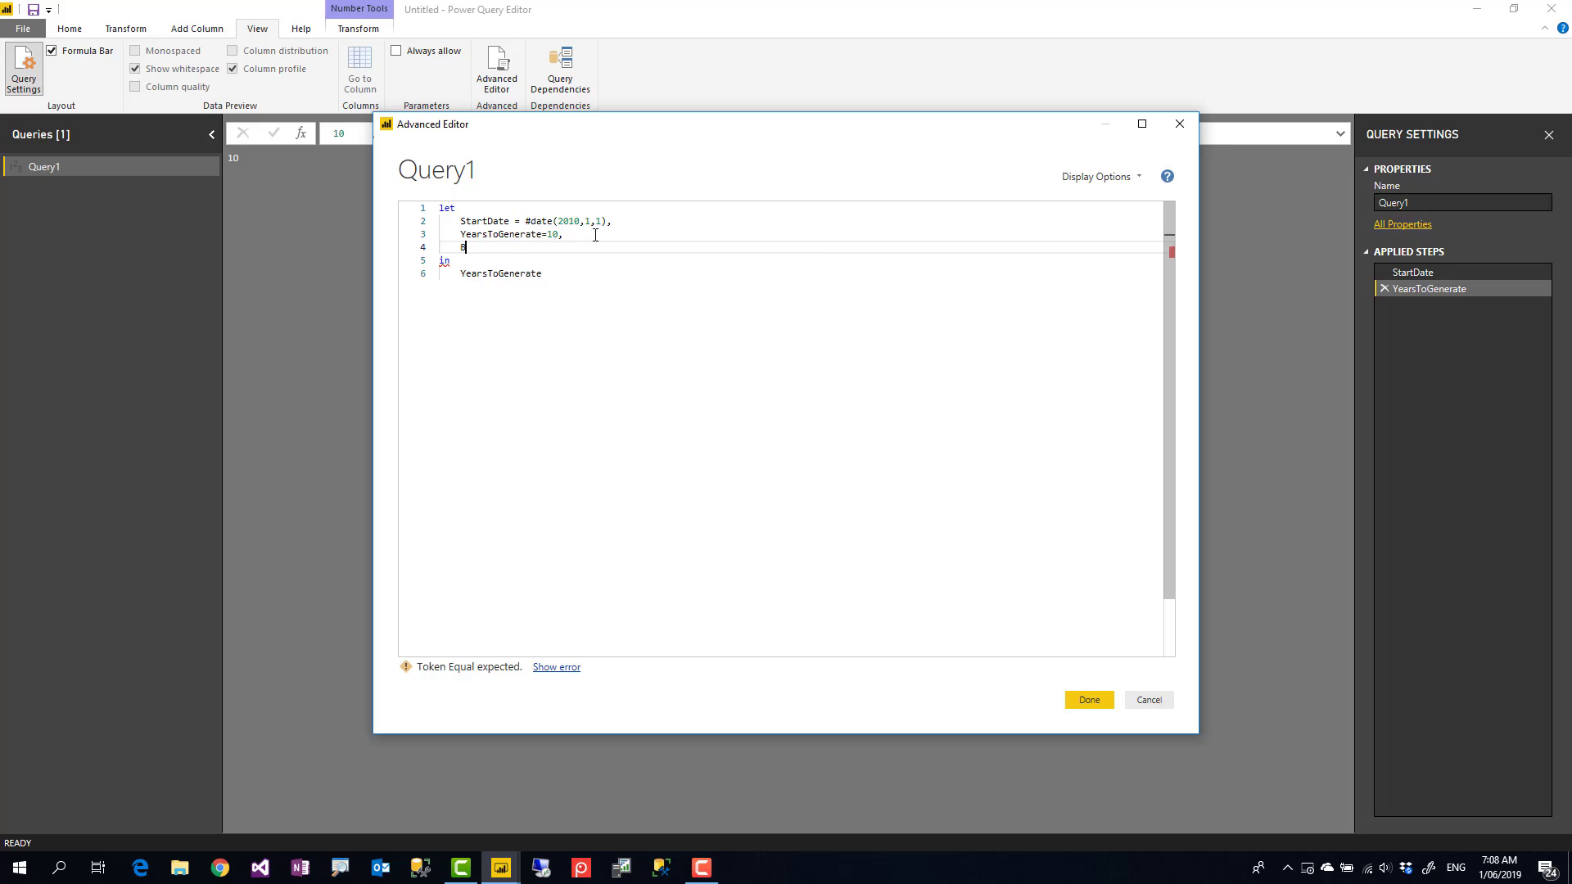
pyautogui.write('BaseList=')
# - Begin BaseList as List.Dates( with StartDate as its first argument on its own line
pyautogui.write('List')
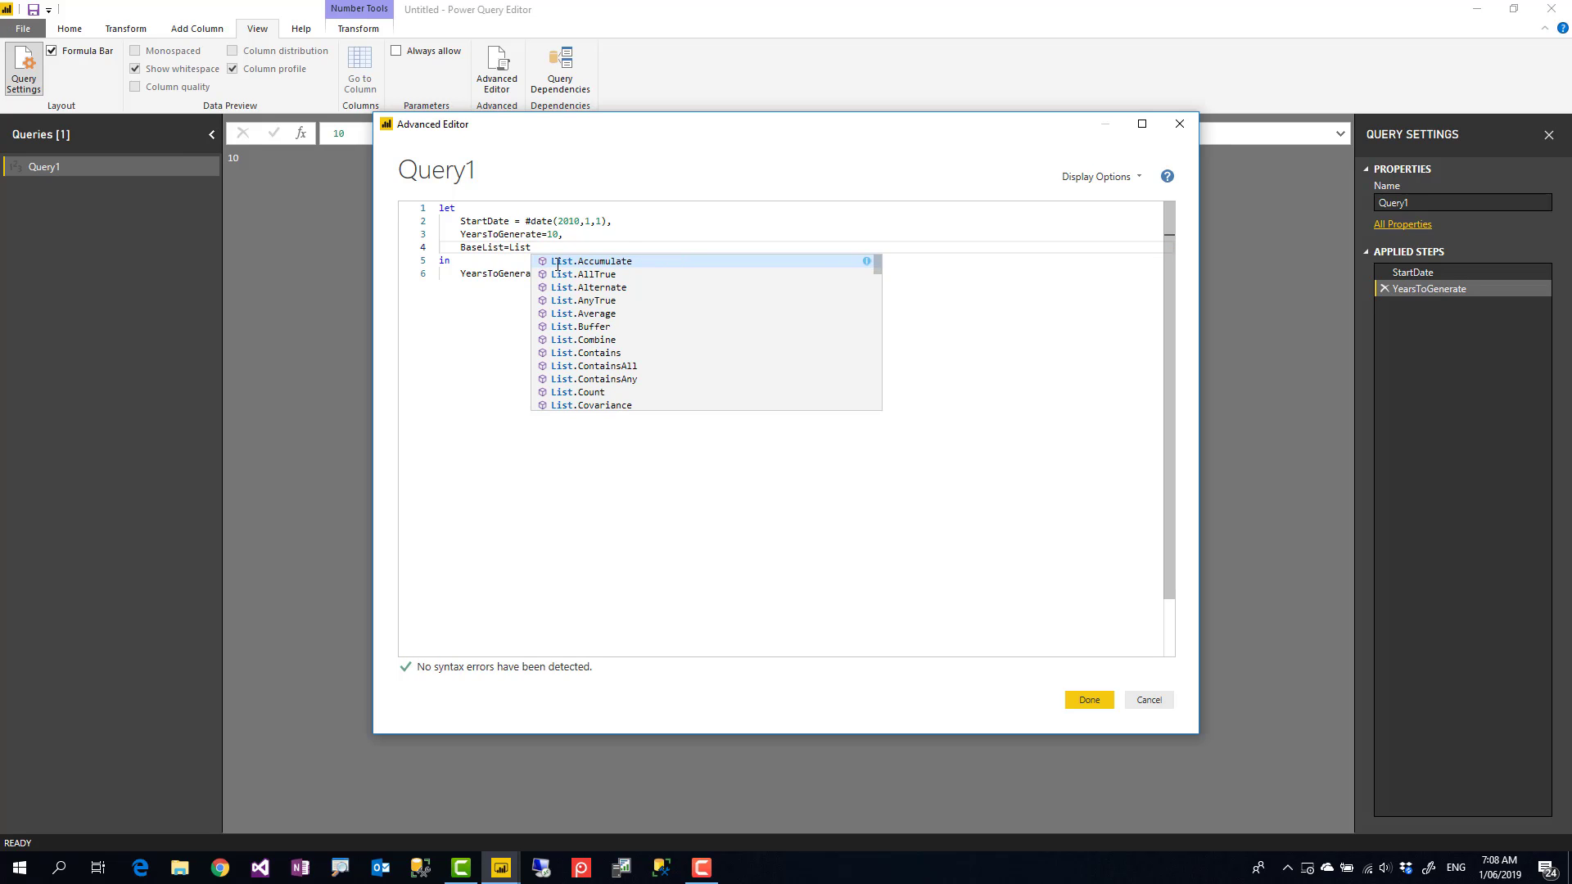
pyautogui.write('.da')
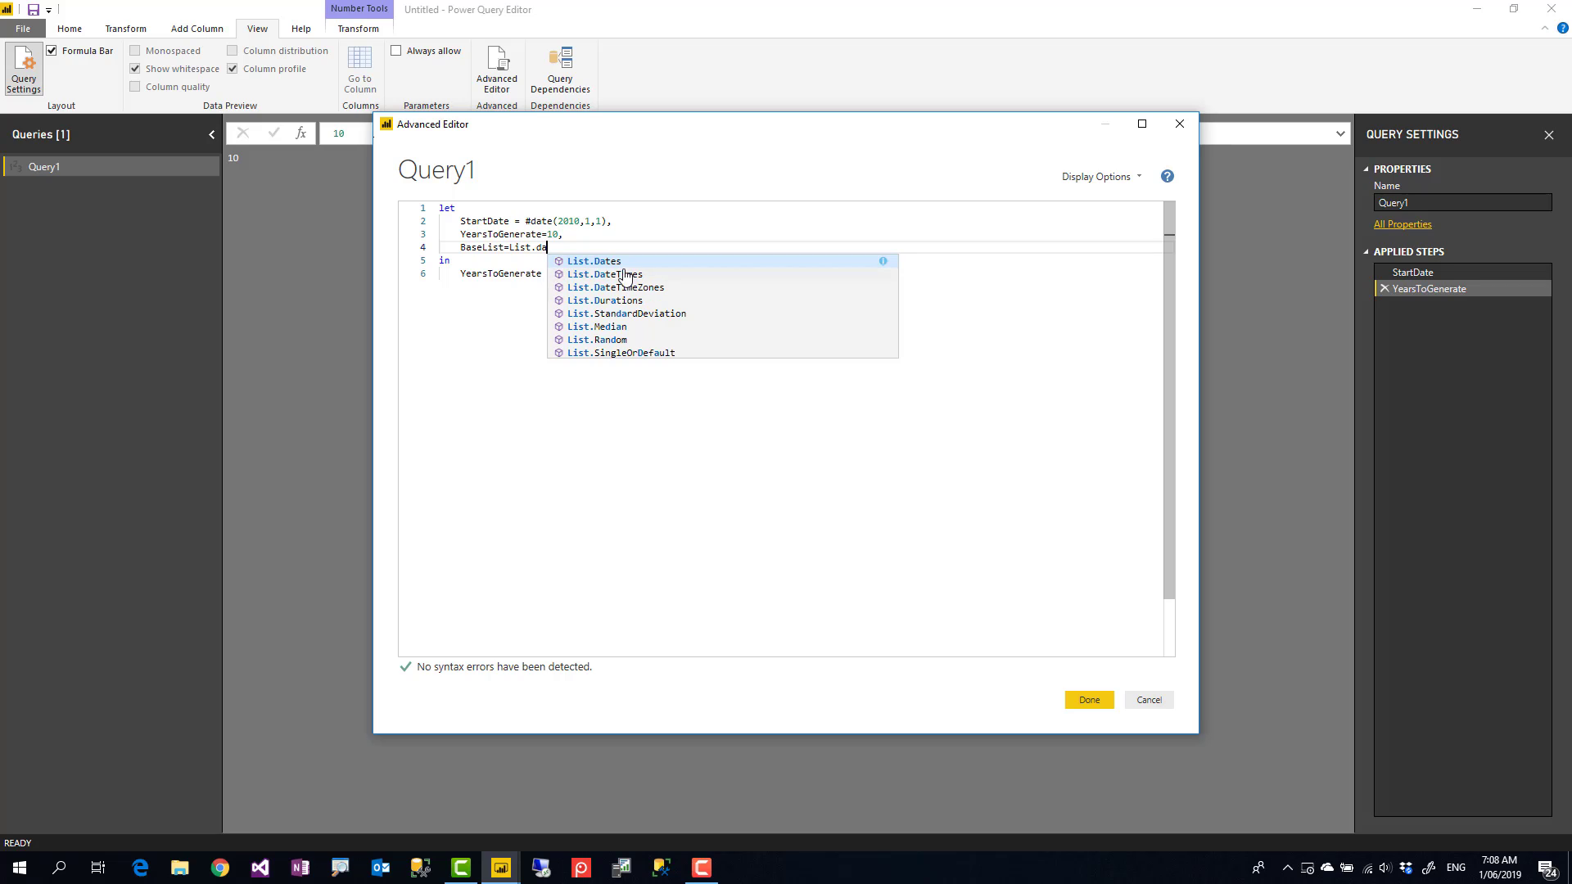
pyautogui.click(591, 261)
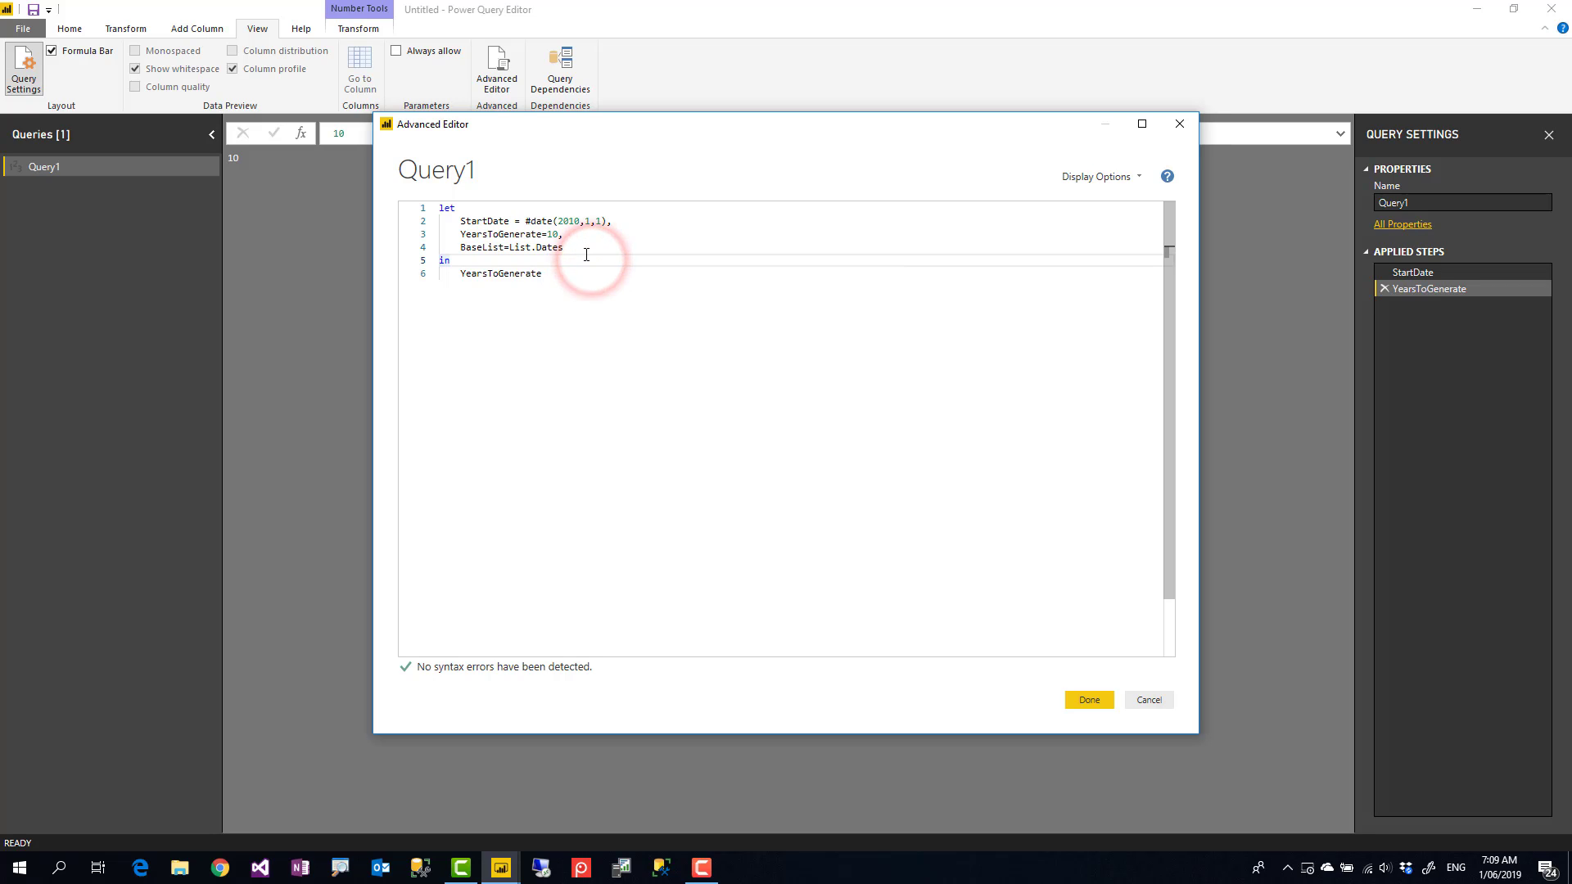
pyautogui.click(583, 250)
pyautogui.write('(')
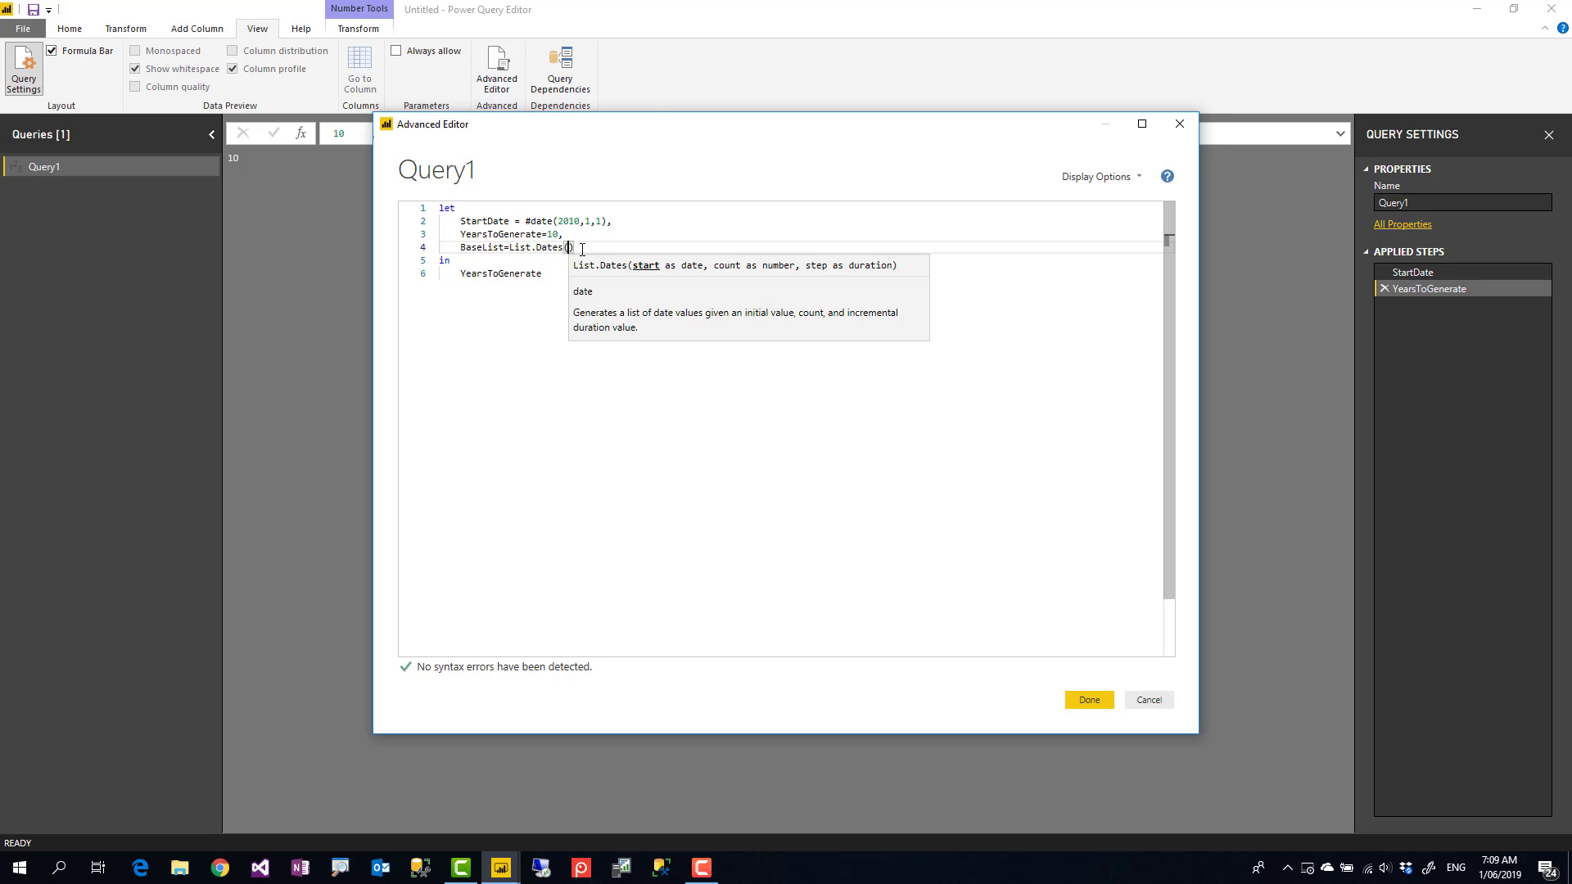
pyautogui.press('Return')
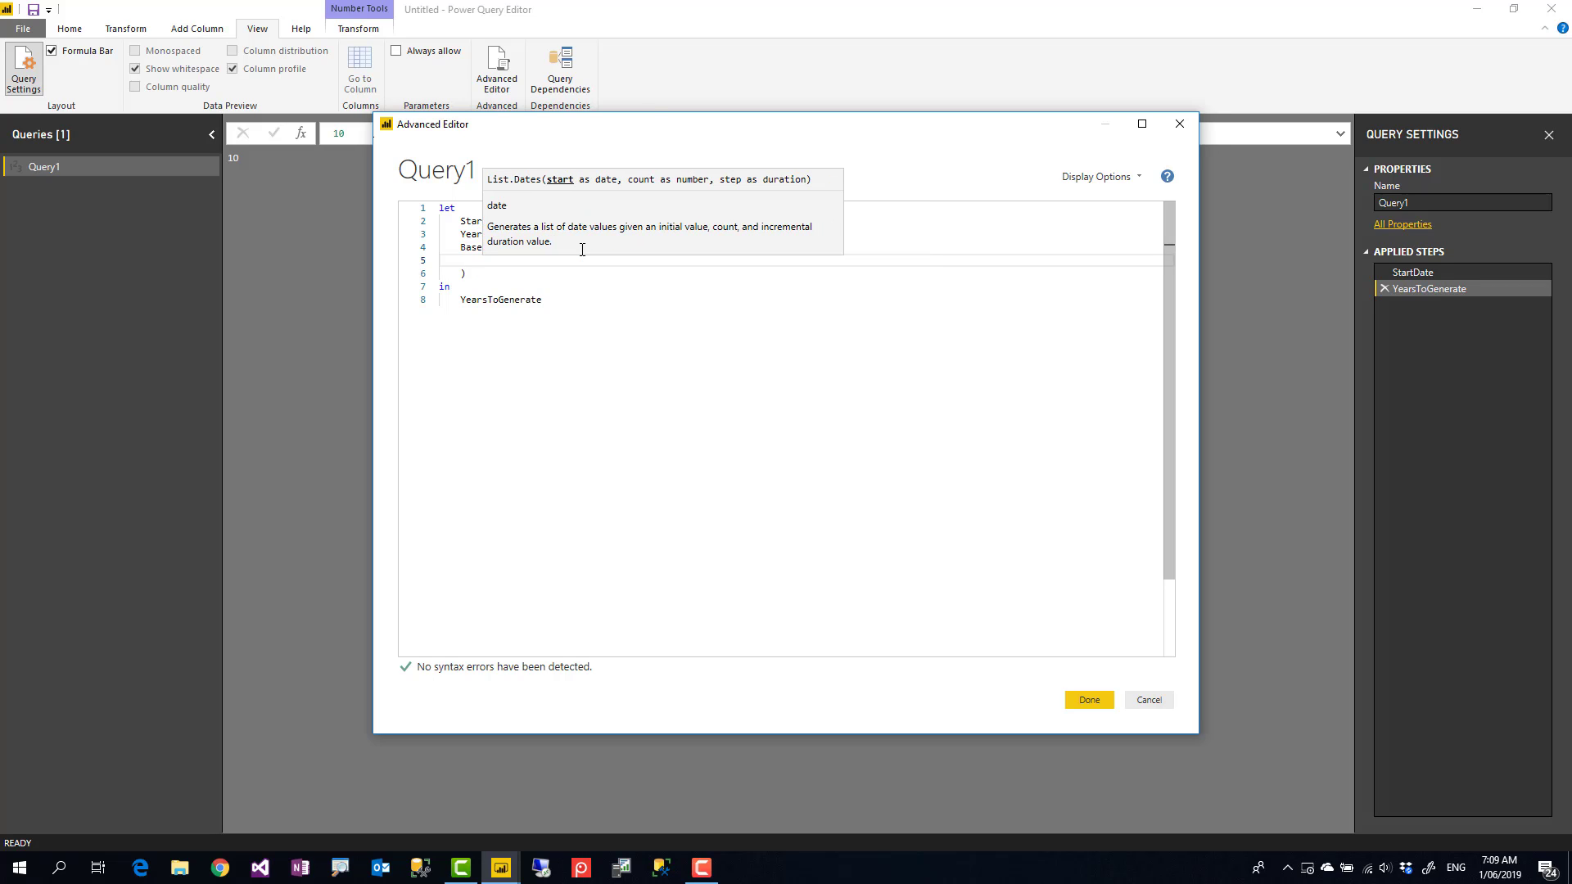
pyautogui.write('Star')
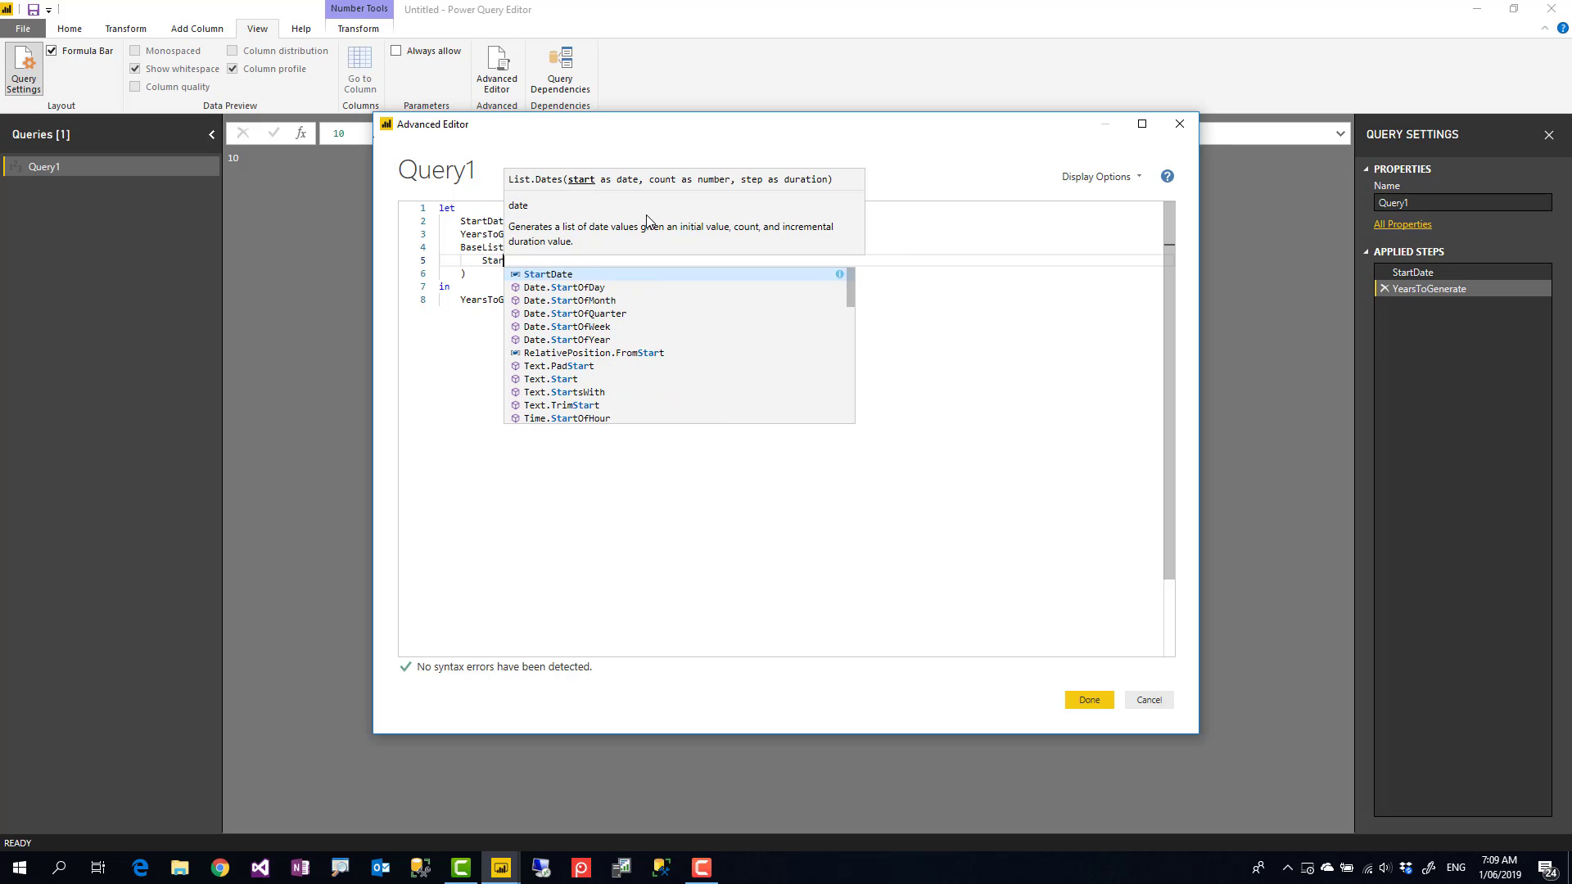
pyautogui.press('Tab')
pyautogui.write(',')
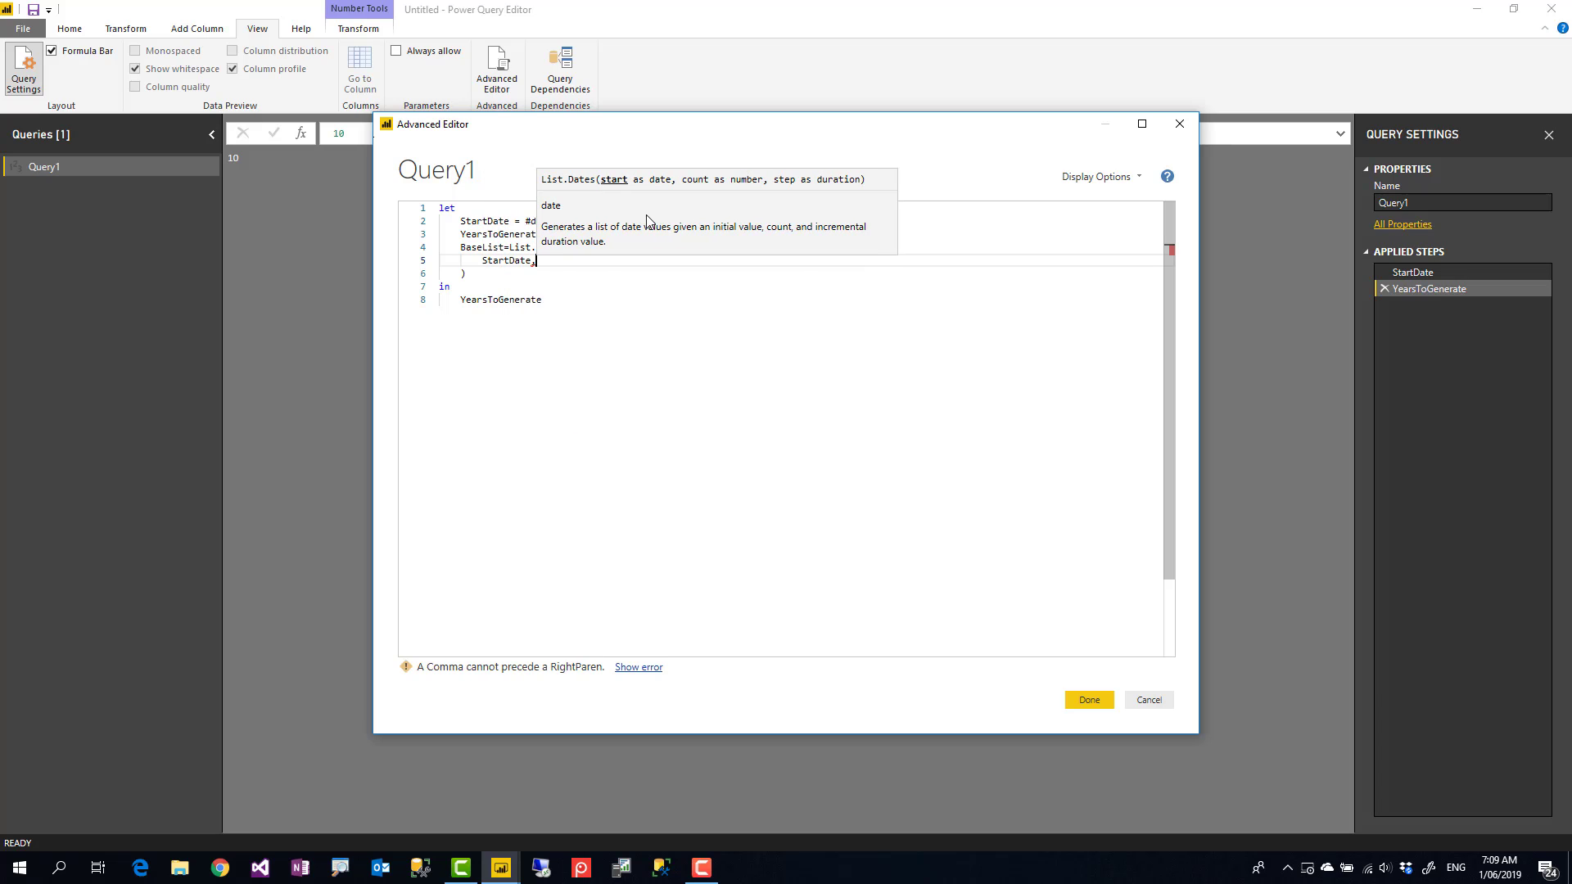
pyautogui.press('Return')
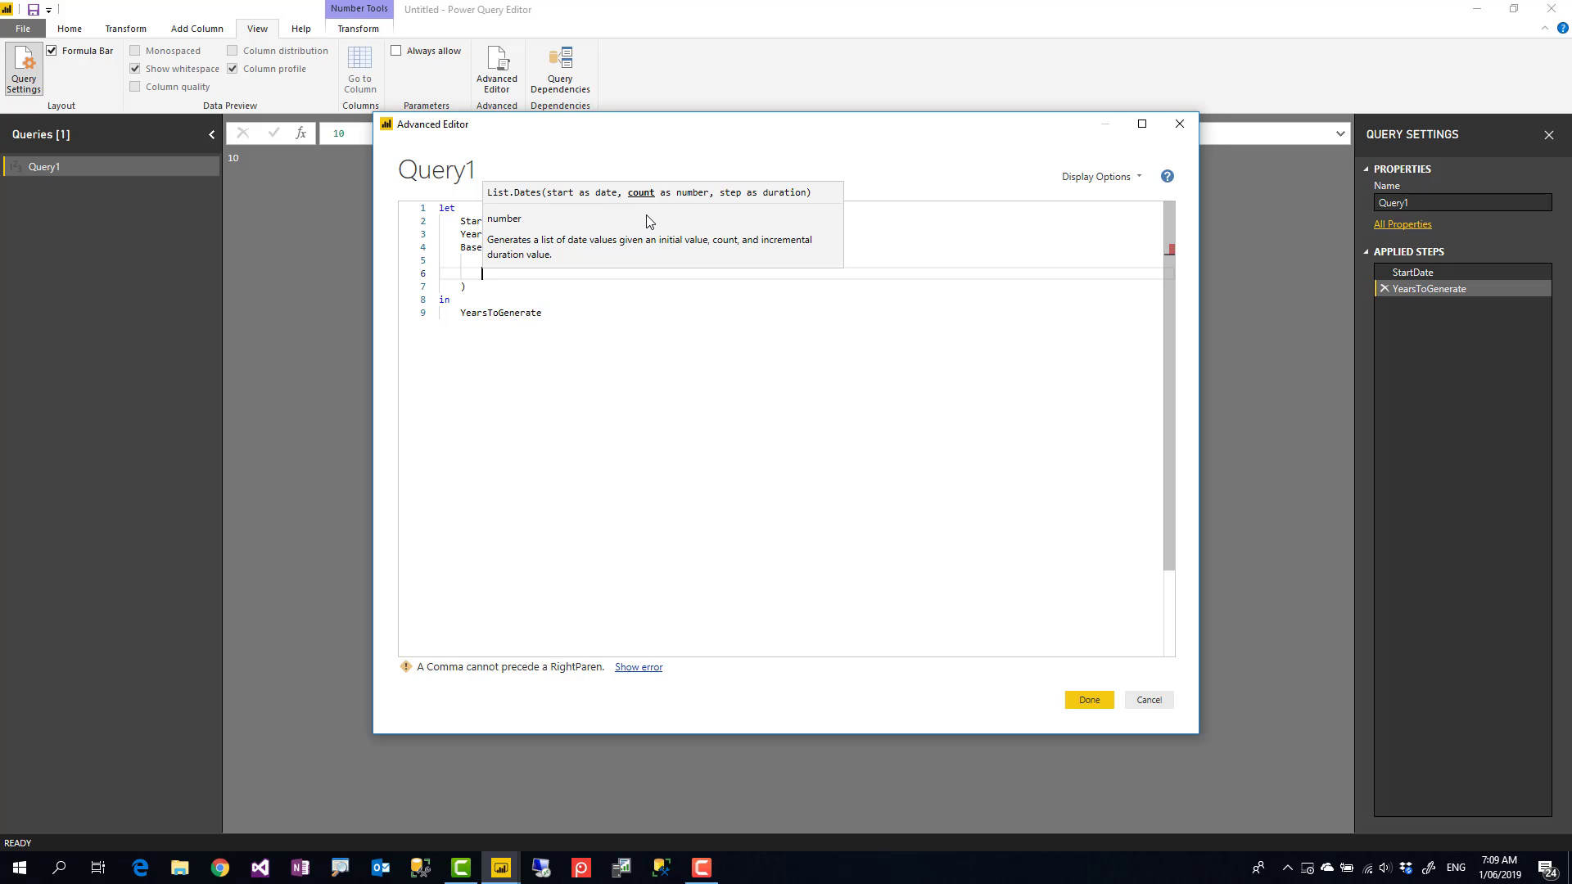
pyautogui.doubleClick(456, 236)
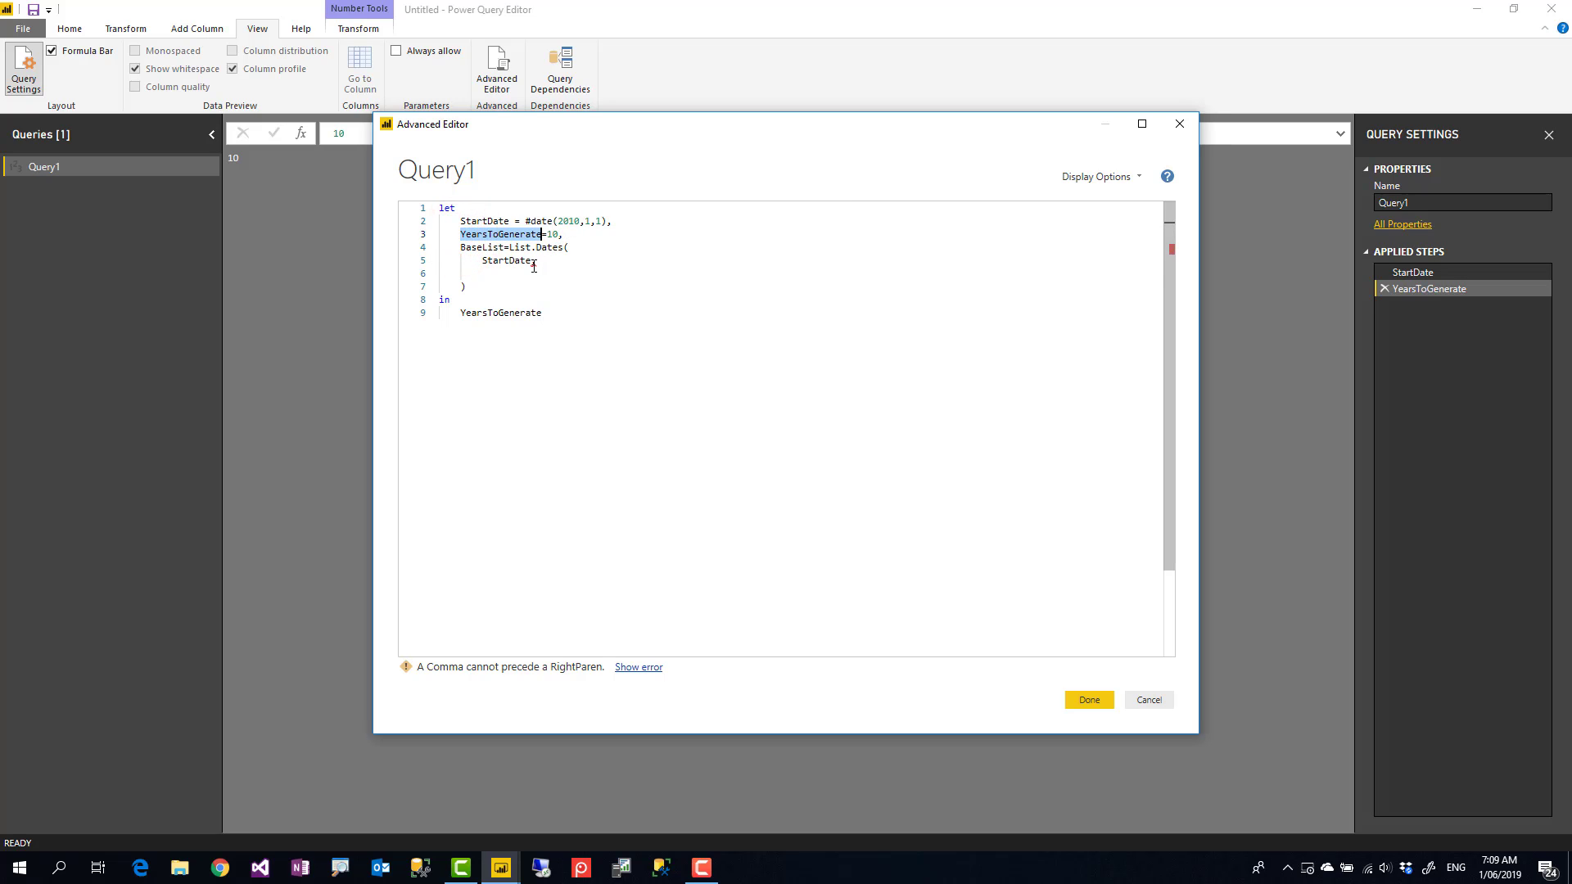
pyautogui.click(506, 273)
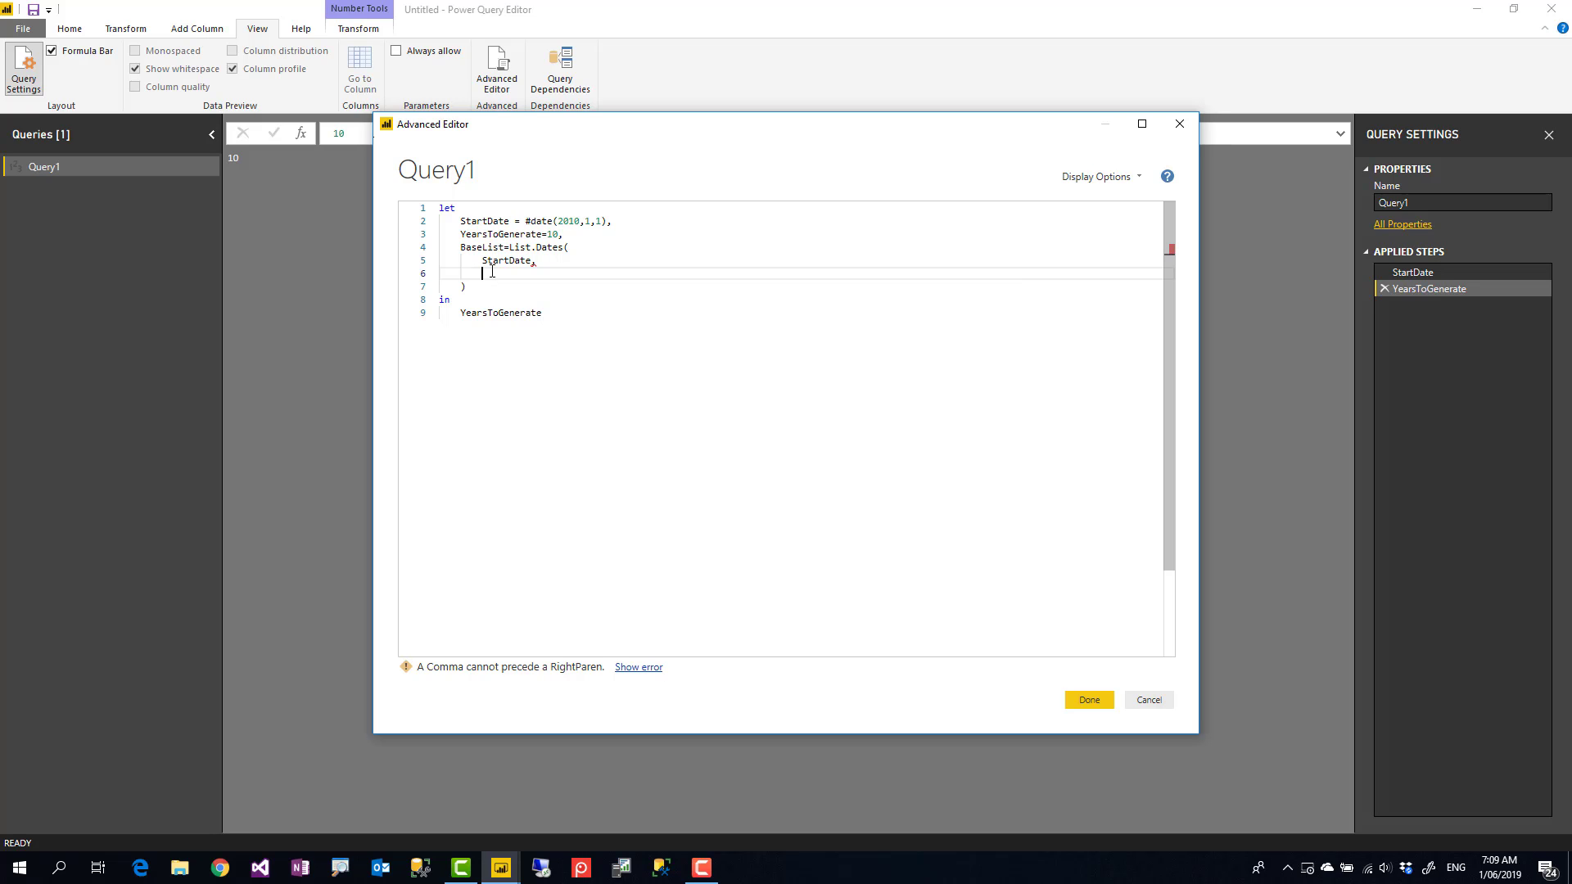
# - Add #duration(1,0,0,0) as the one-day step argument on a new List.Dates line
pyautogui.write(',')
pyautogui.press('Return')
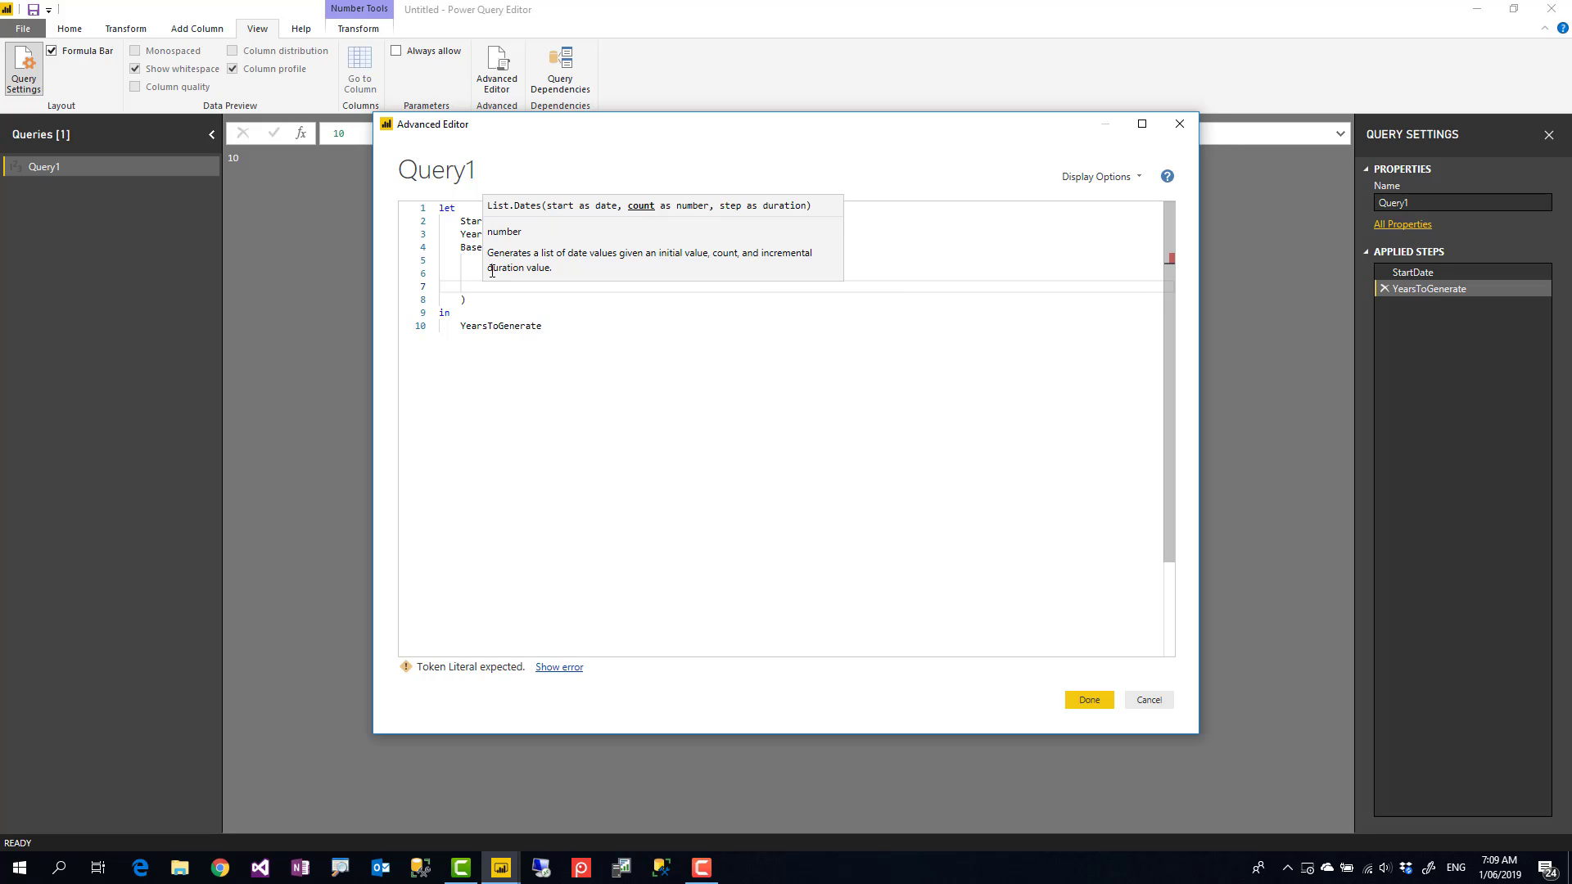
pyautogui.write('#du')
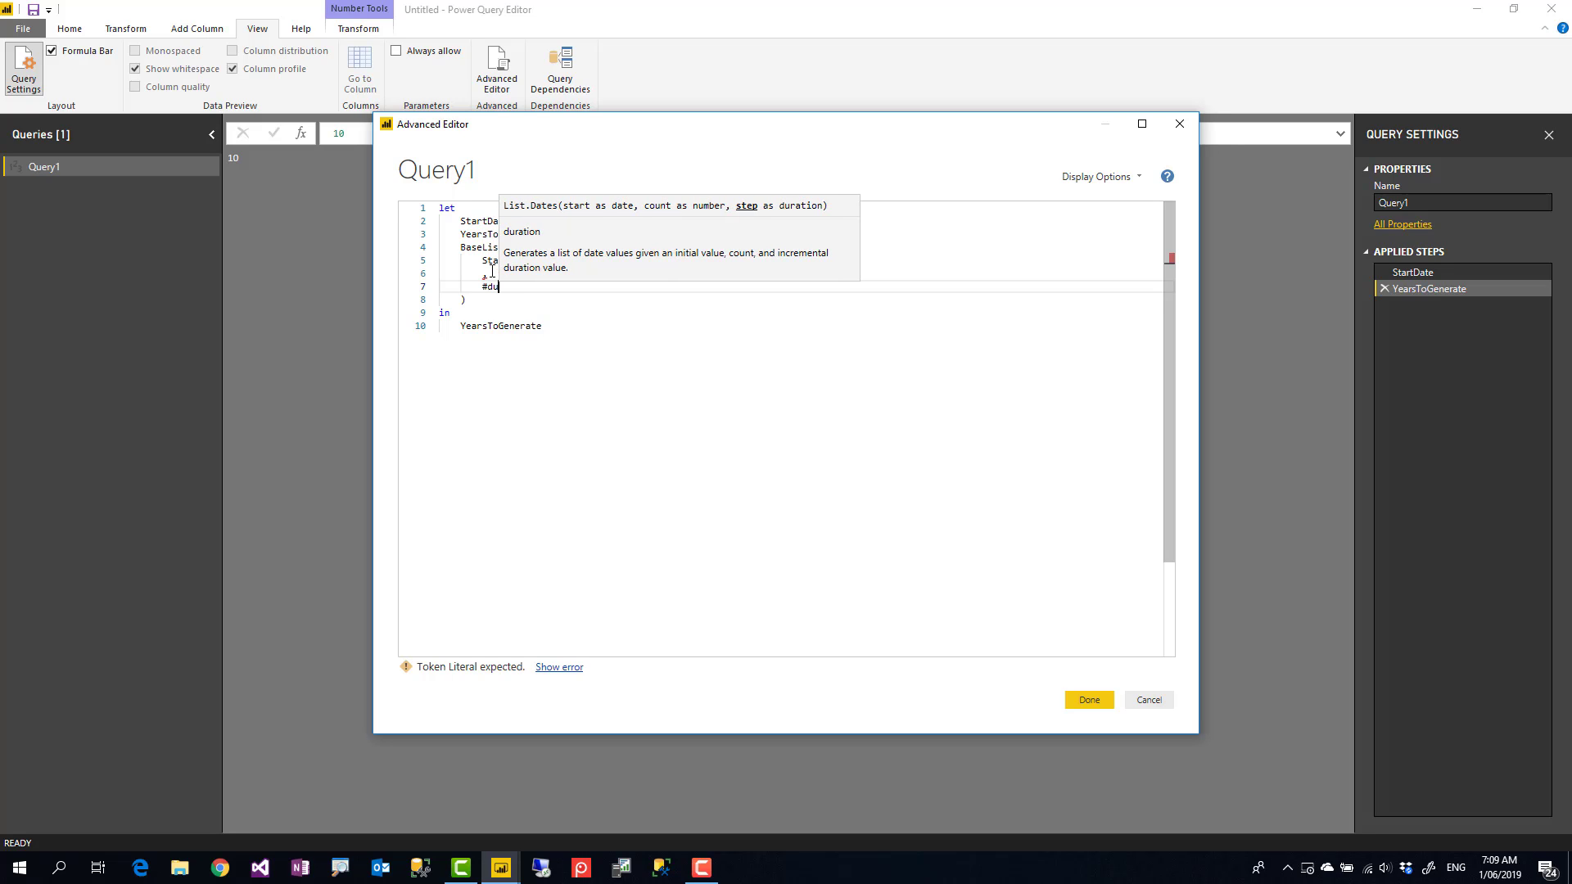
pyautogui.write('ration(')
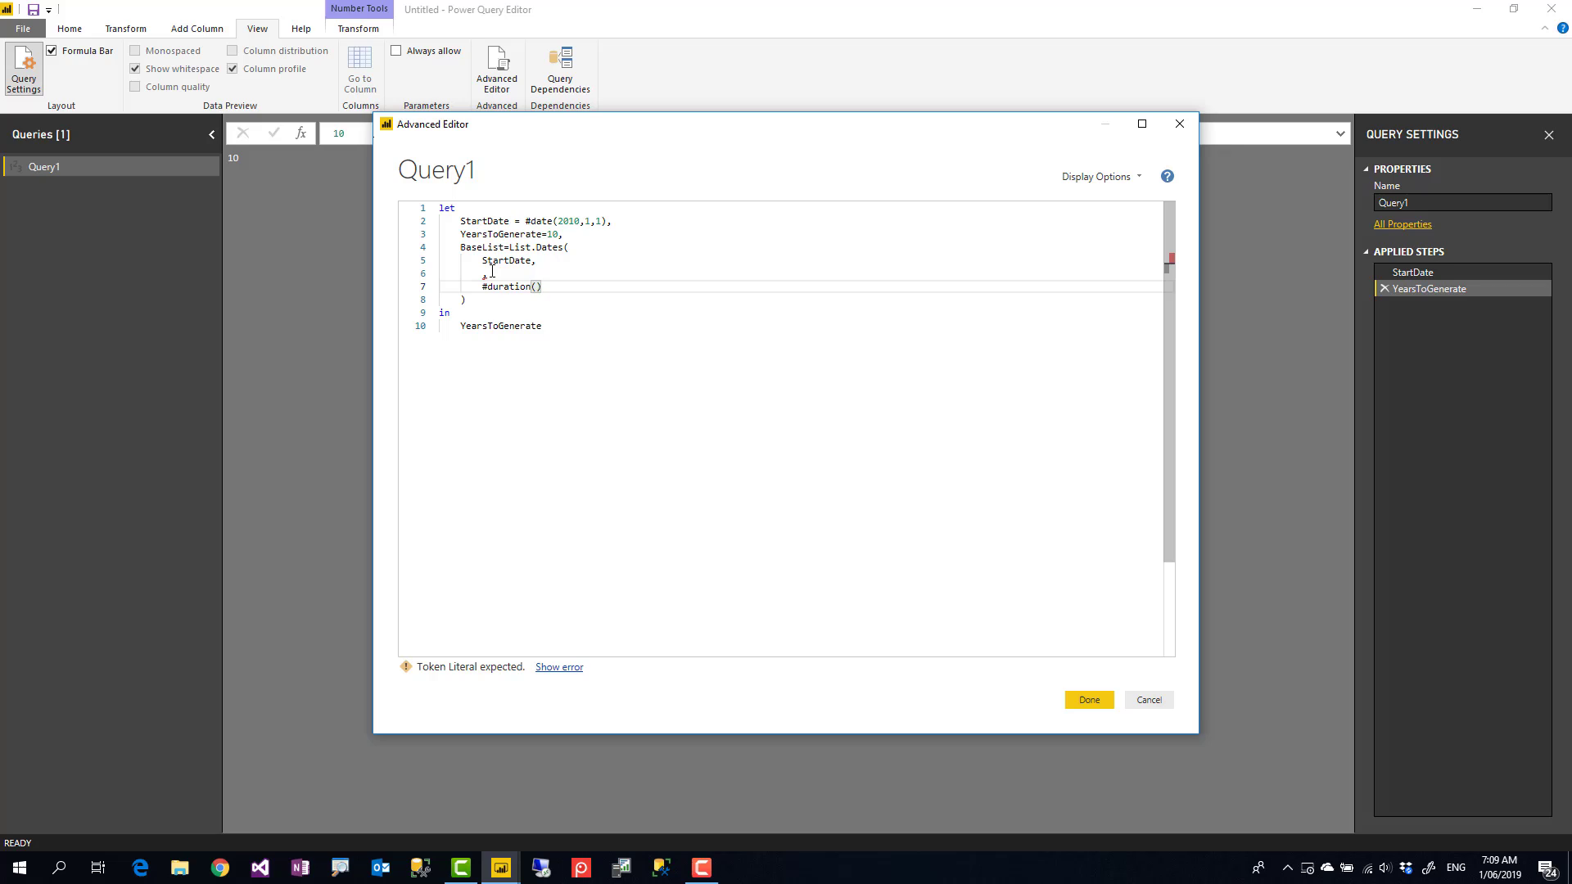
pyautogui.write('1,0,0,0')
# - Paste YearsToGenerate as the List.Dates count argument and multiply it by 366
pyautogui.click(485, 278)
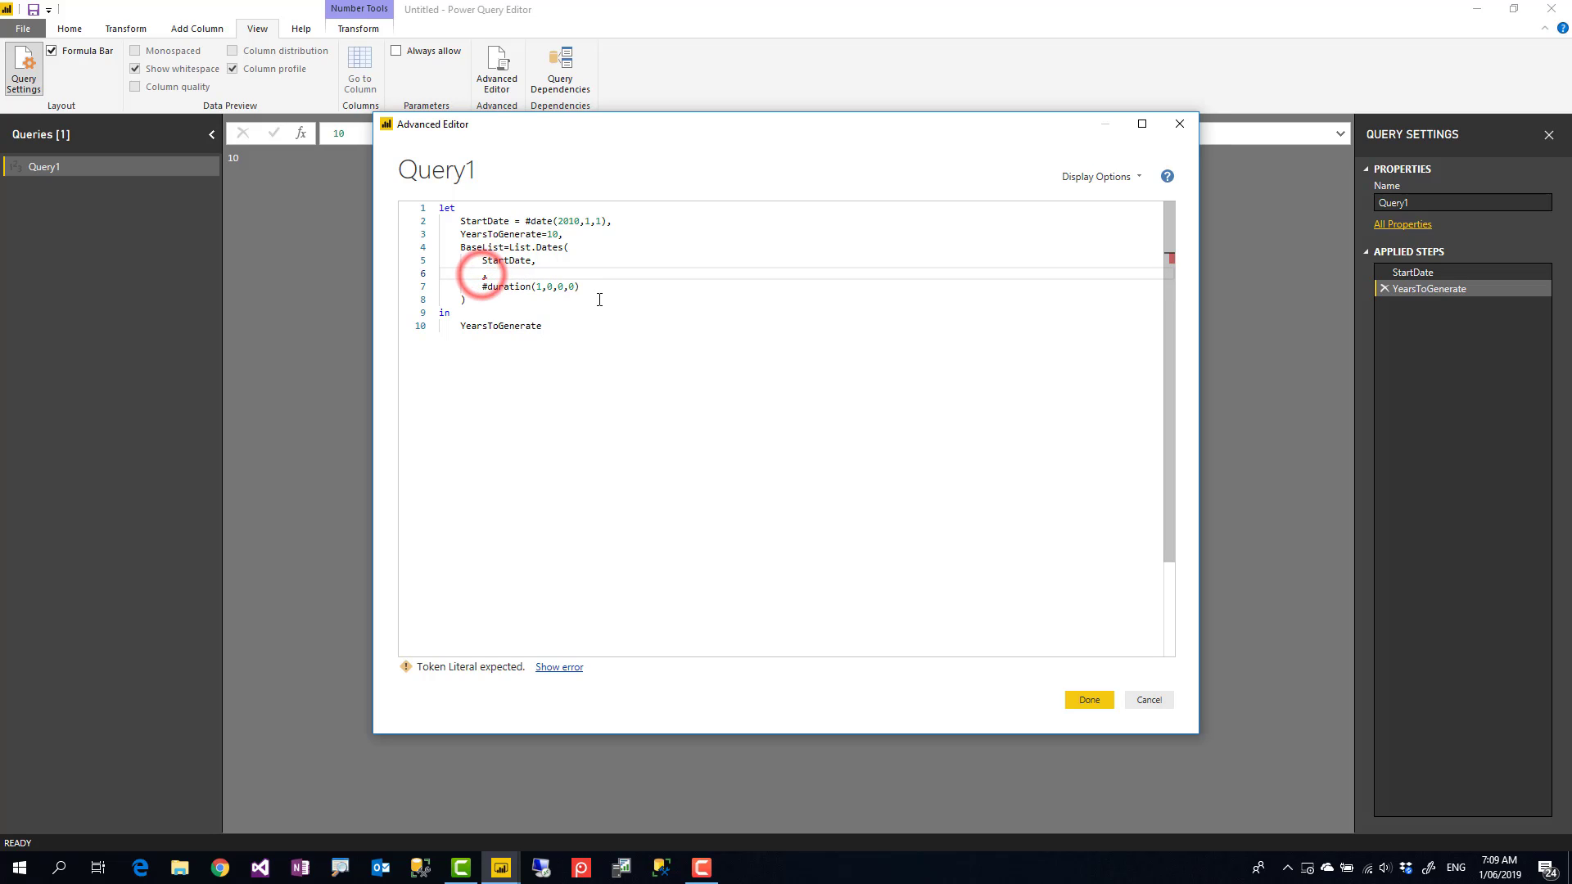
pyautogui.doubleClick(467, 234)
pyautogui.hotkey('ctrl', 'c')
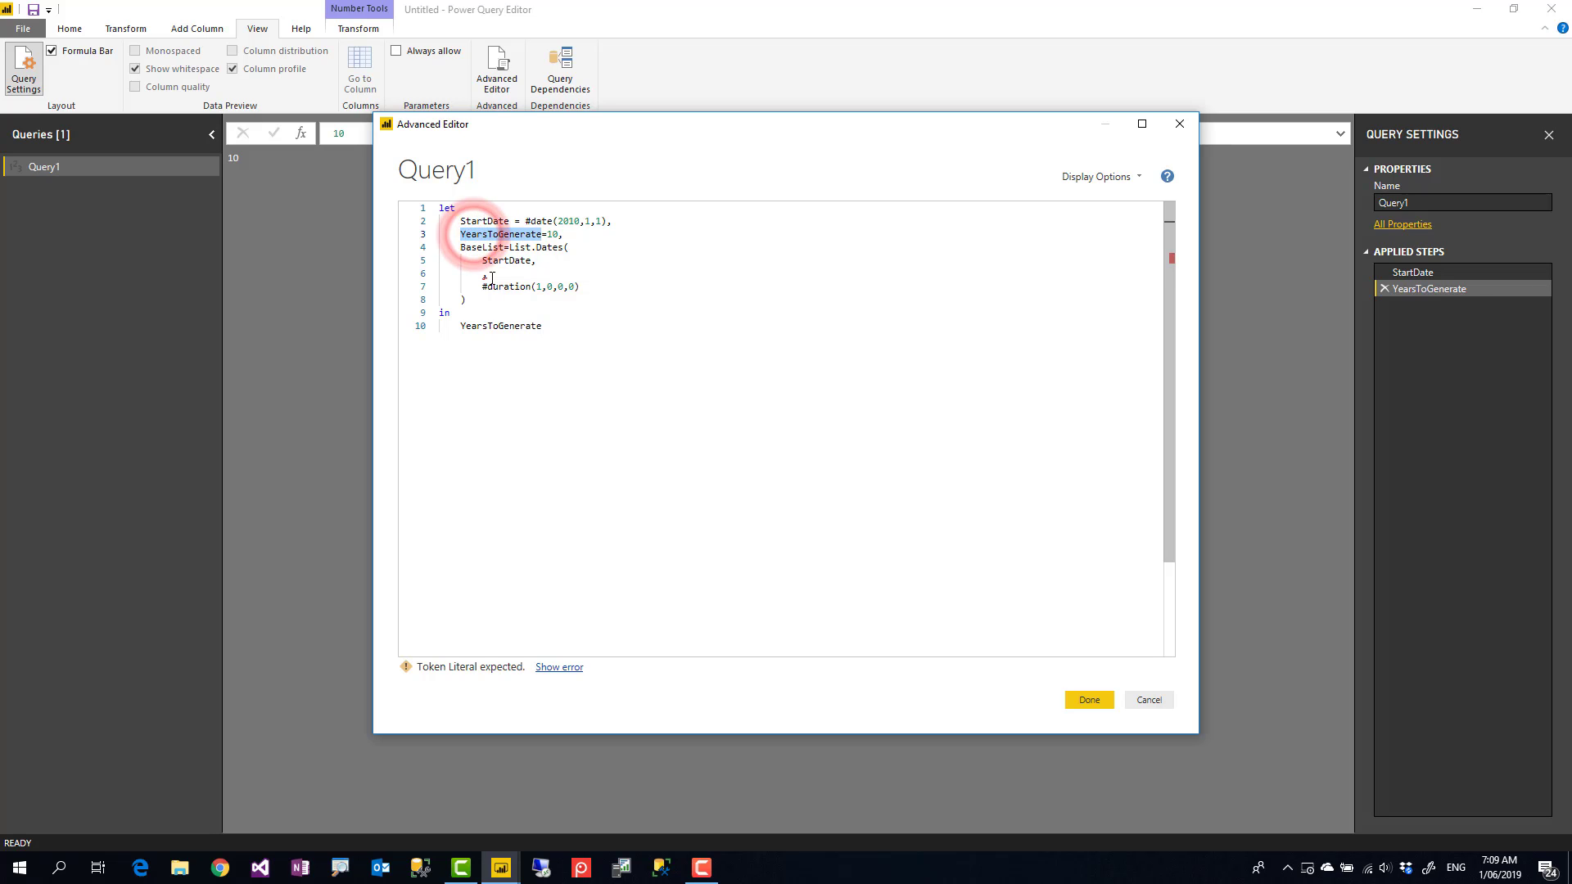
pyautogui.click(483, 274)
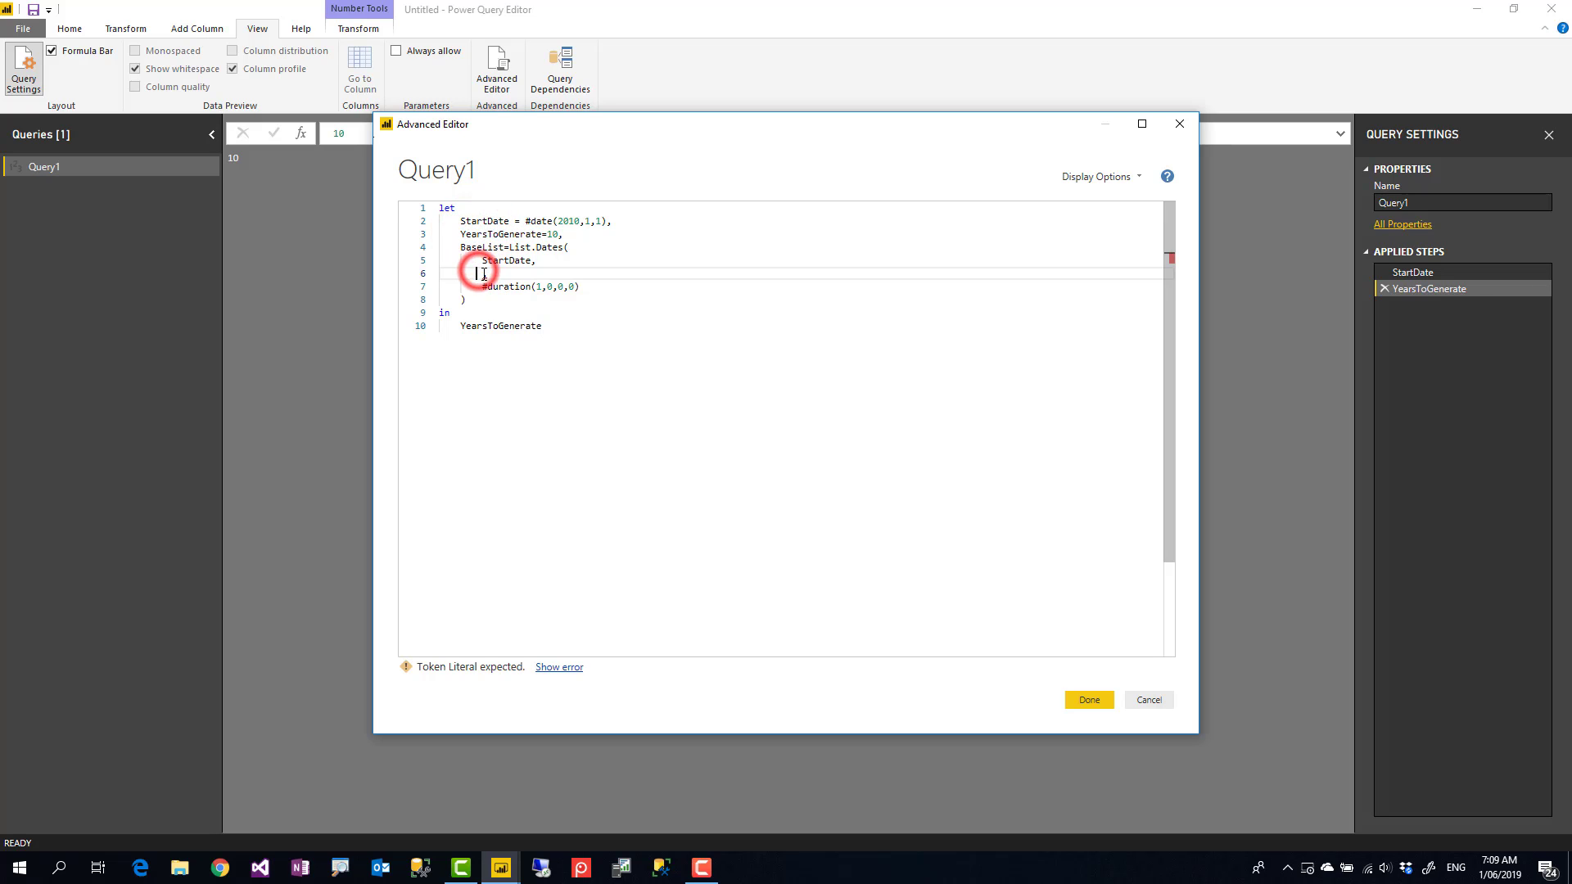
pyautogui.hotkey('ctrl', 'v')
pyautogui.write(',')
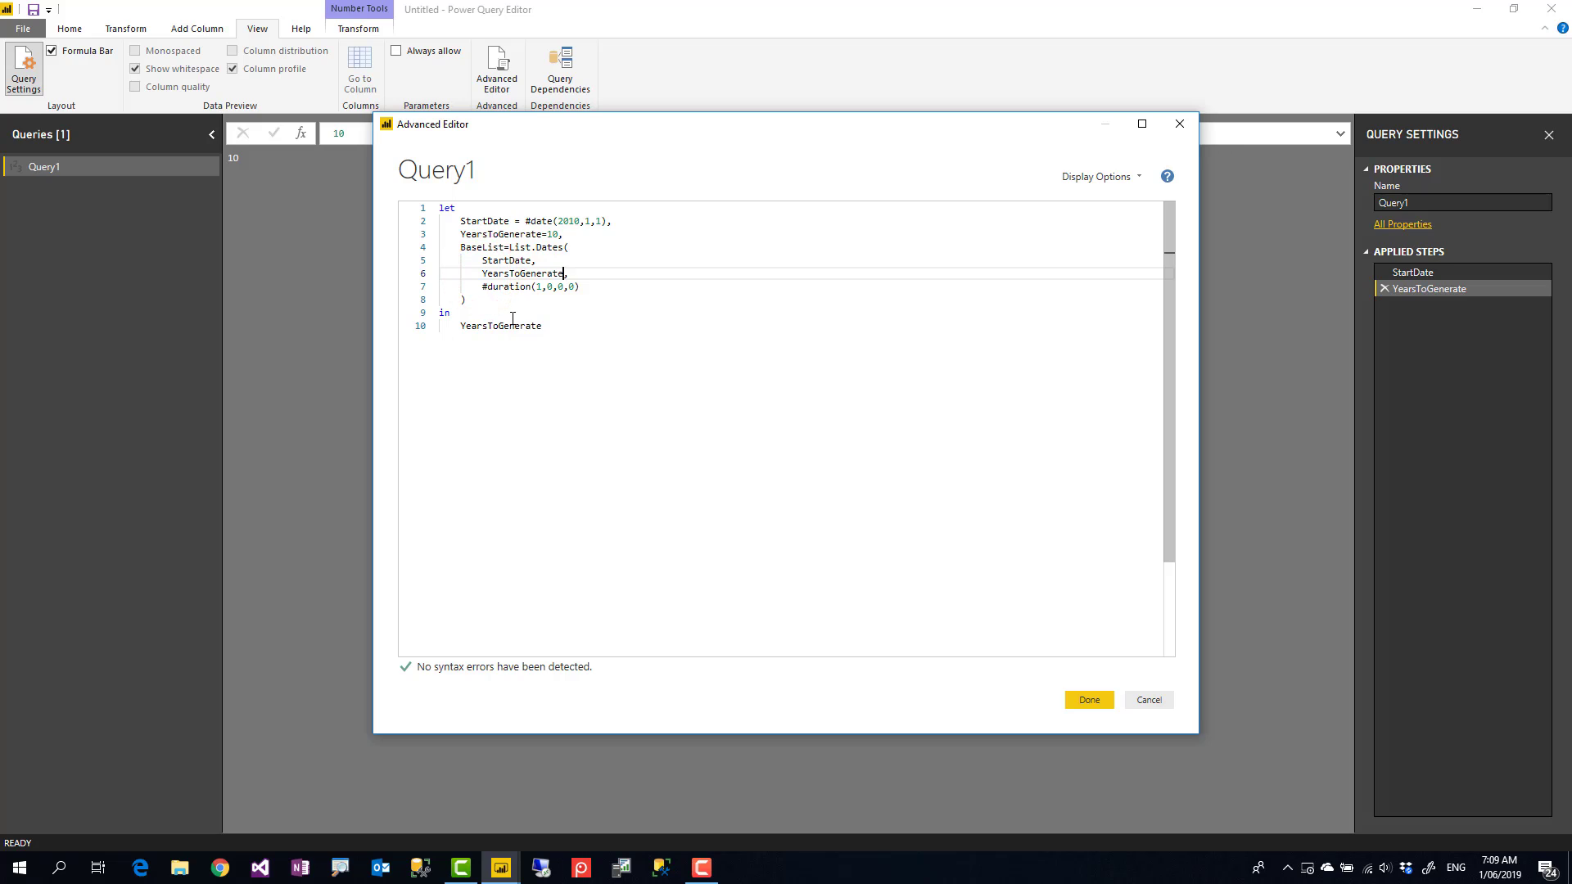
pyautogui.write('*')
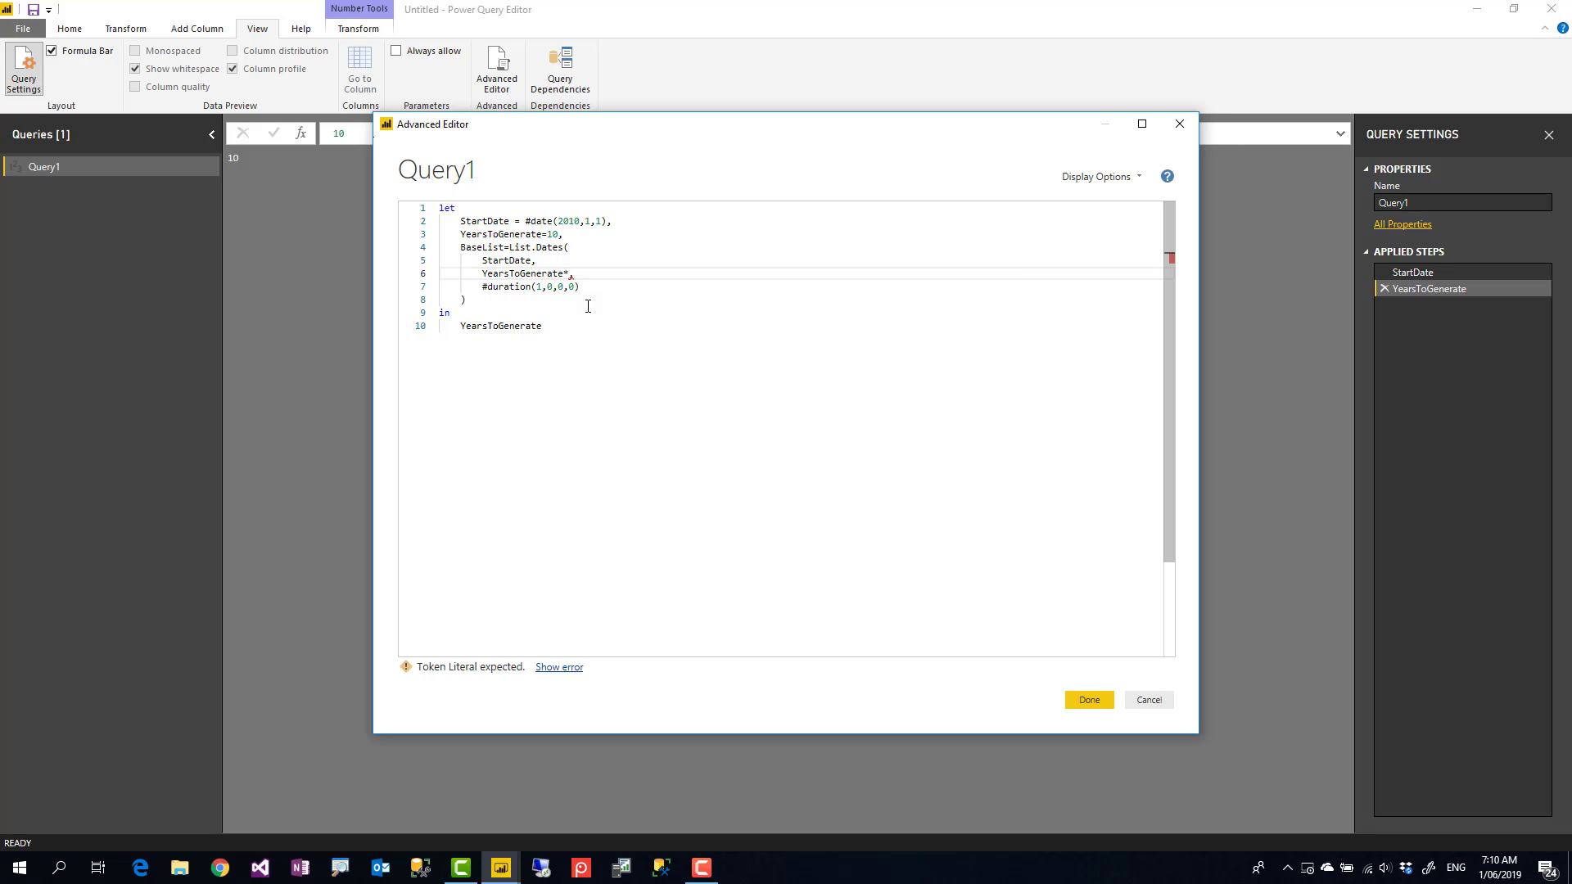
pyautogui.write('366')
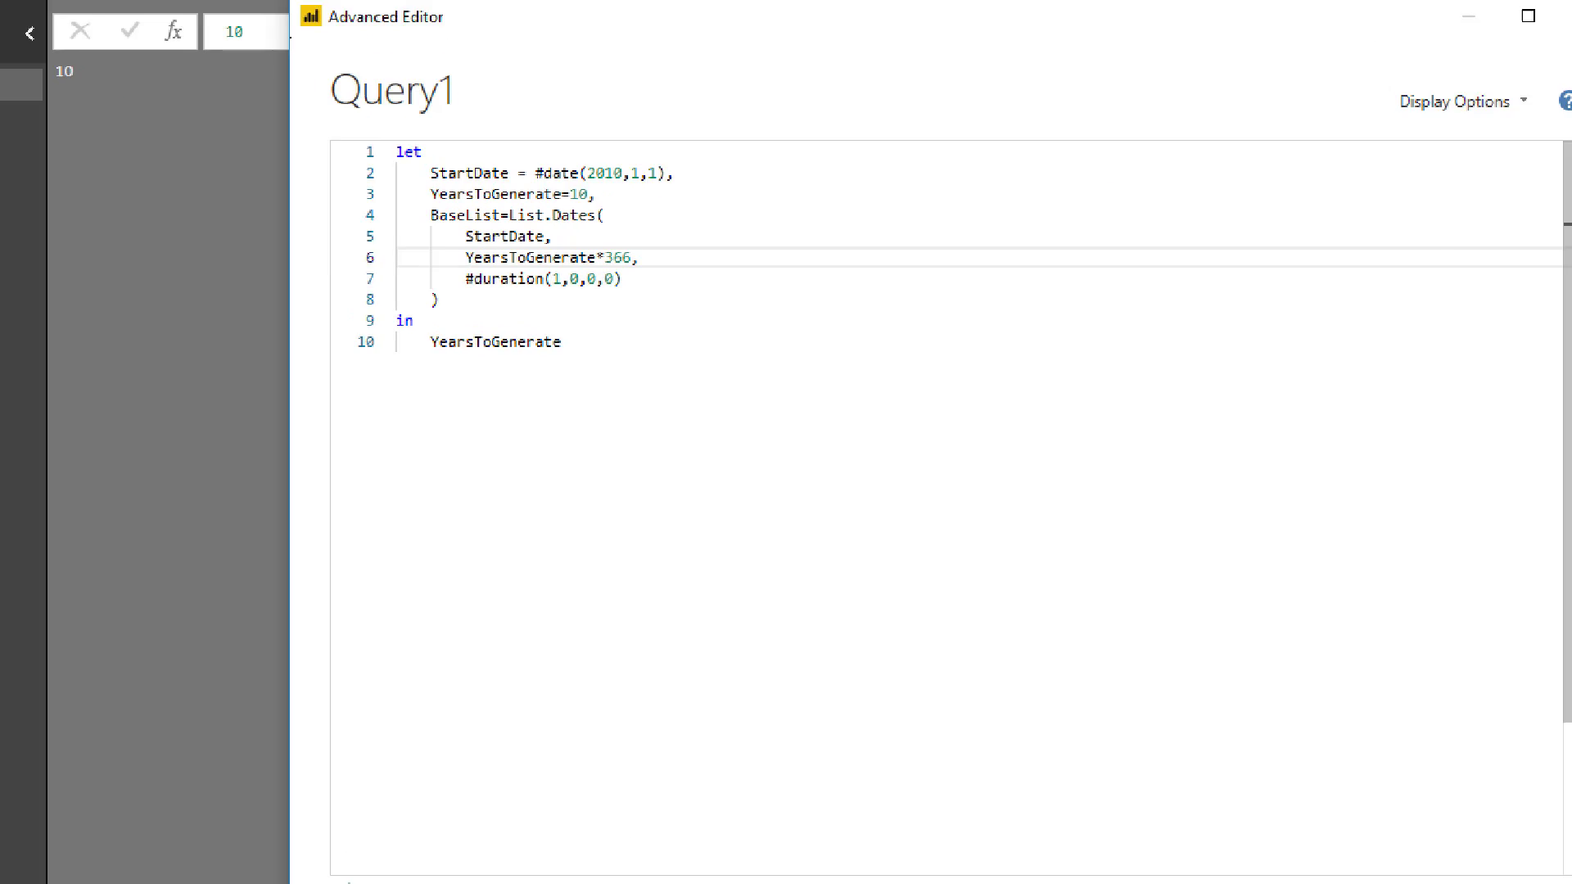
# - Fix the count to YearsToGenerate*366 and replace YearsToGenerate after 'in' with BaseList
pyautogui.click(496, 297)
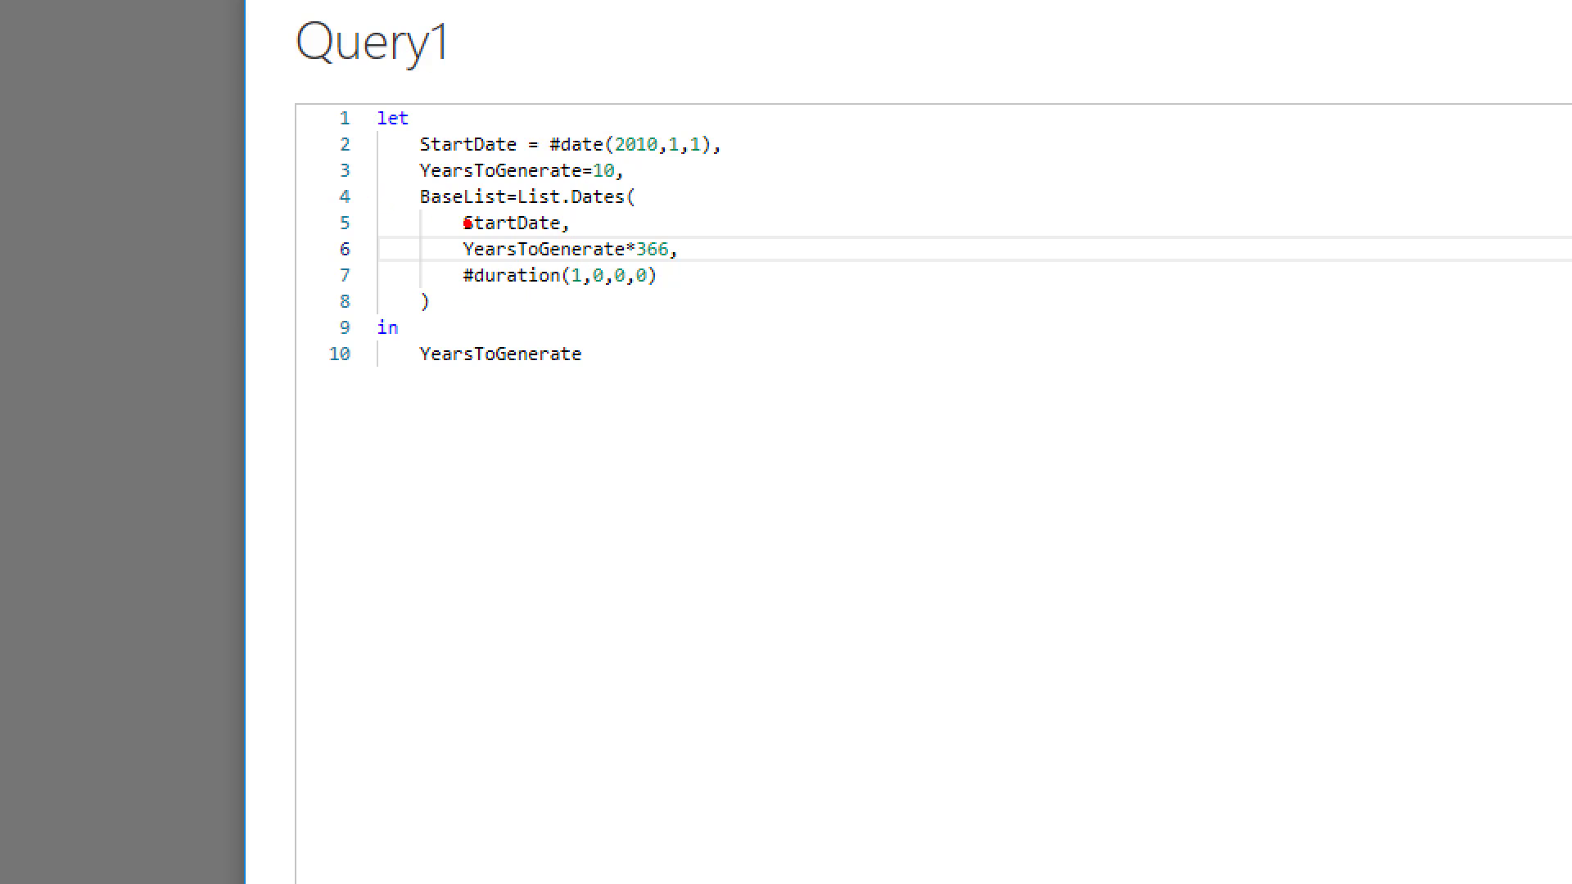
pyautogui.click(463, 264)
pyautogui.click(461, 277)
pyautogui.click(471, 287)
pyautogui.moveTo(393, 192); pyautogui.dragTo(416, 213)
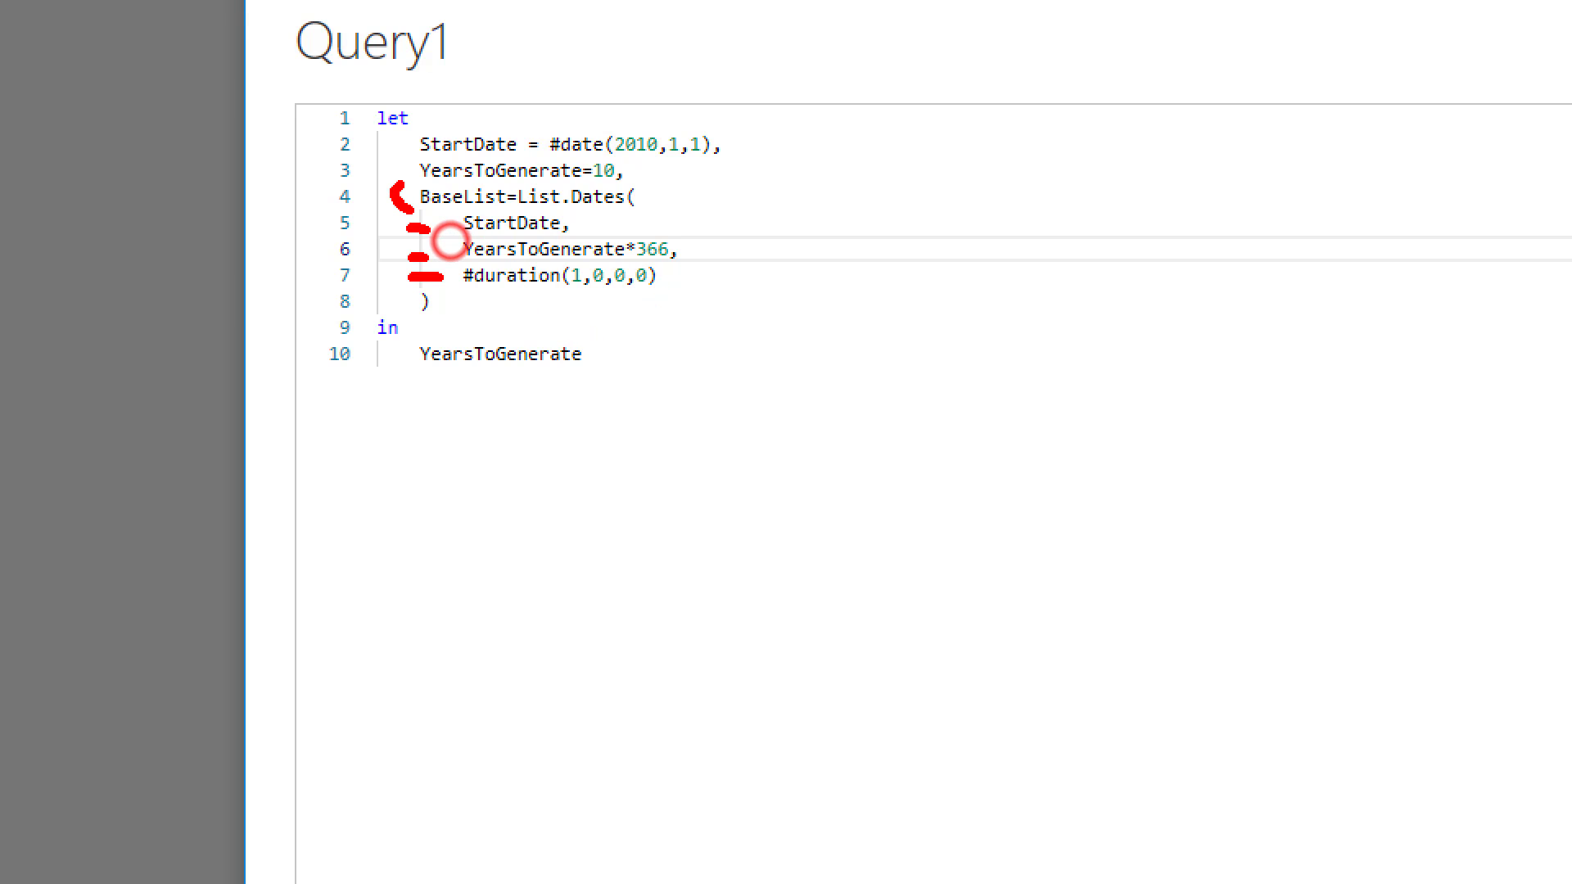
pyautogui.press('Escape')
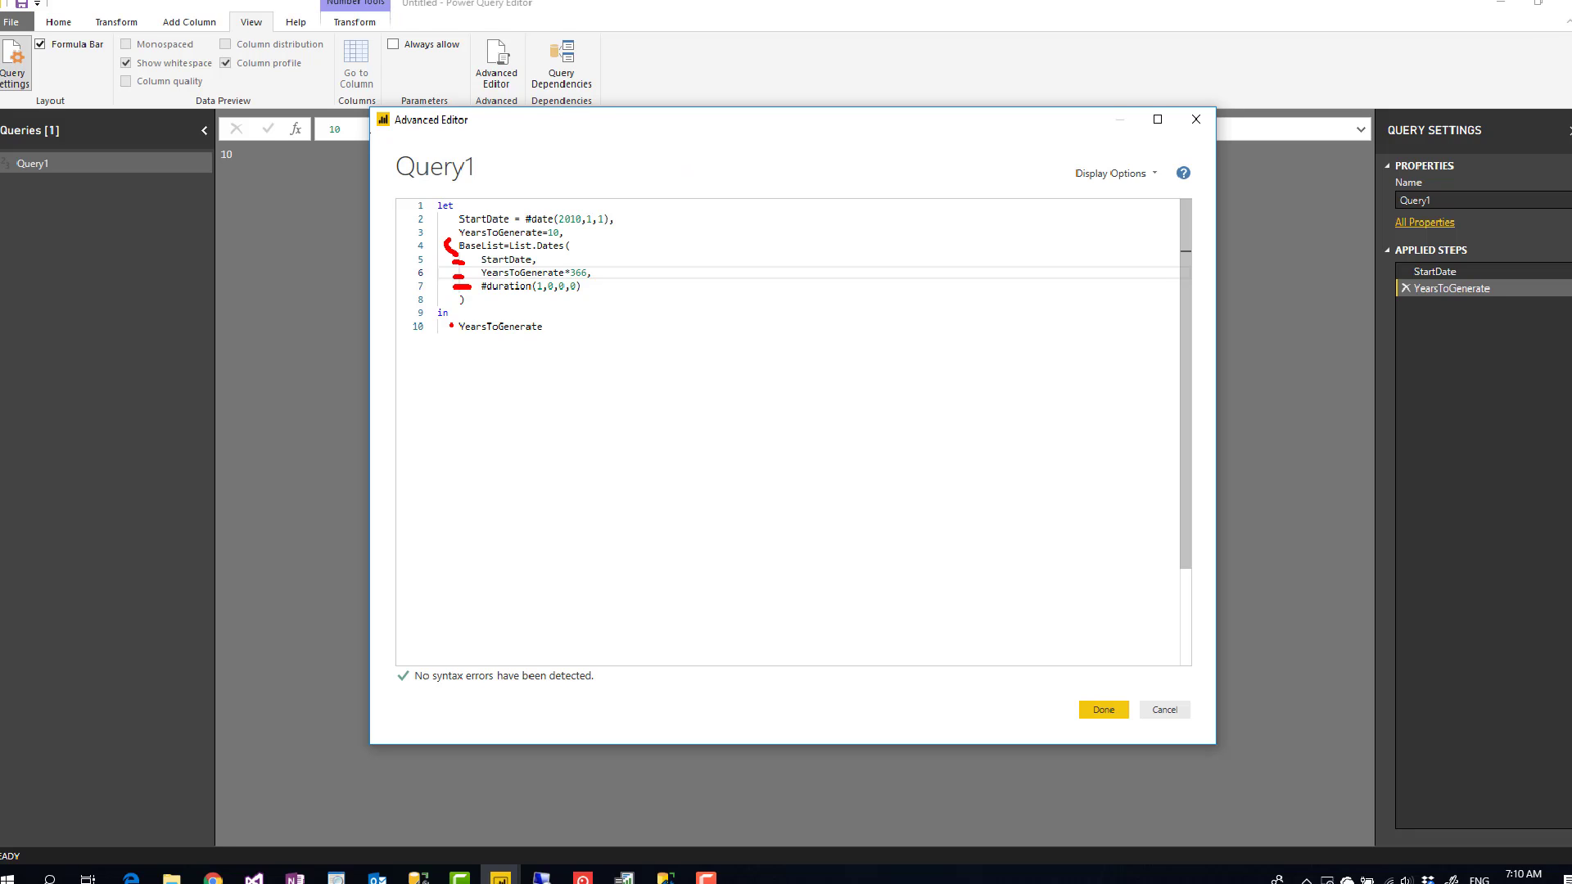
pyautogui.click(457, 200)
pyautogui.doubleClick(479, 247)
pyautogui.hotkey('ctrl', 'c')
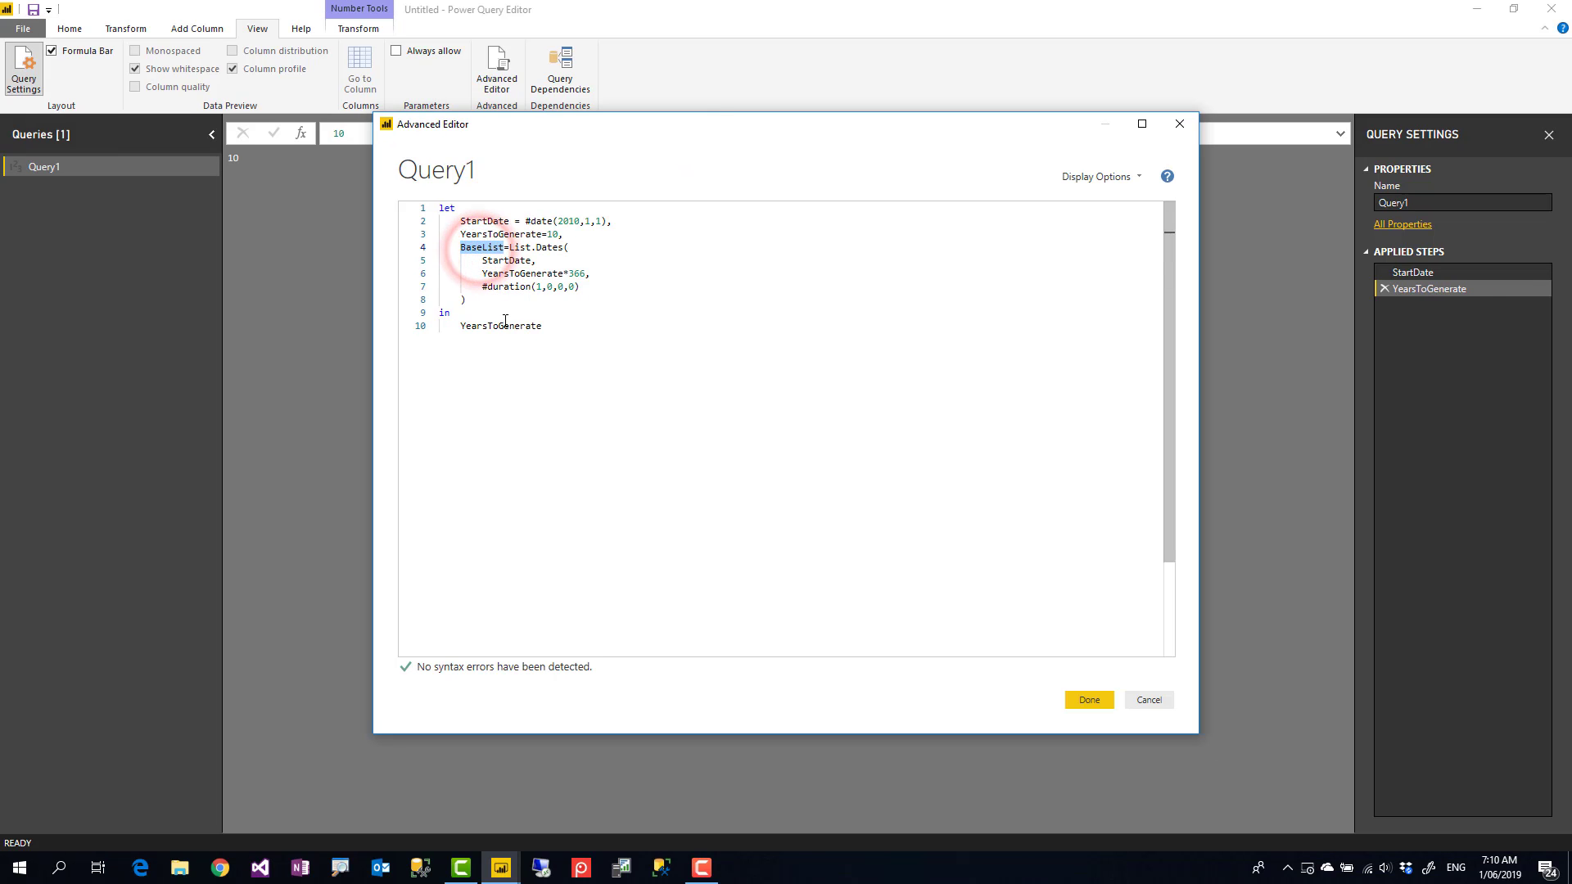
pyautogui.doubleClick(500, 326)
pyautogui.hotkey('ctrl', 'v')
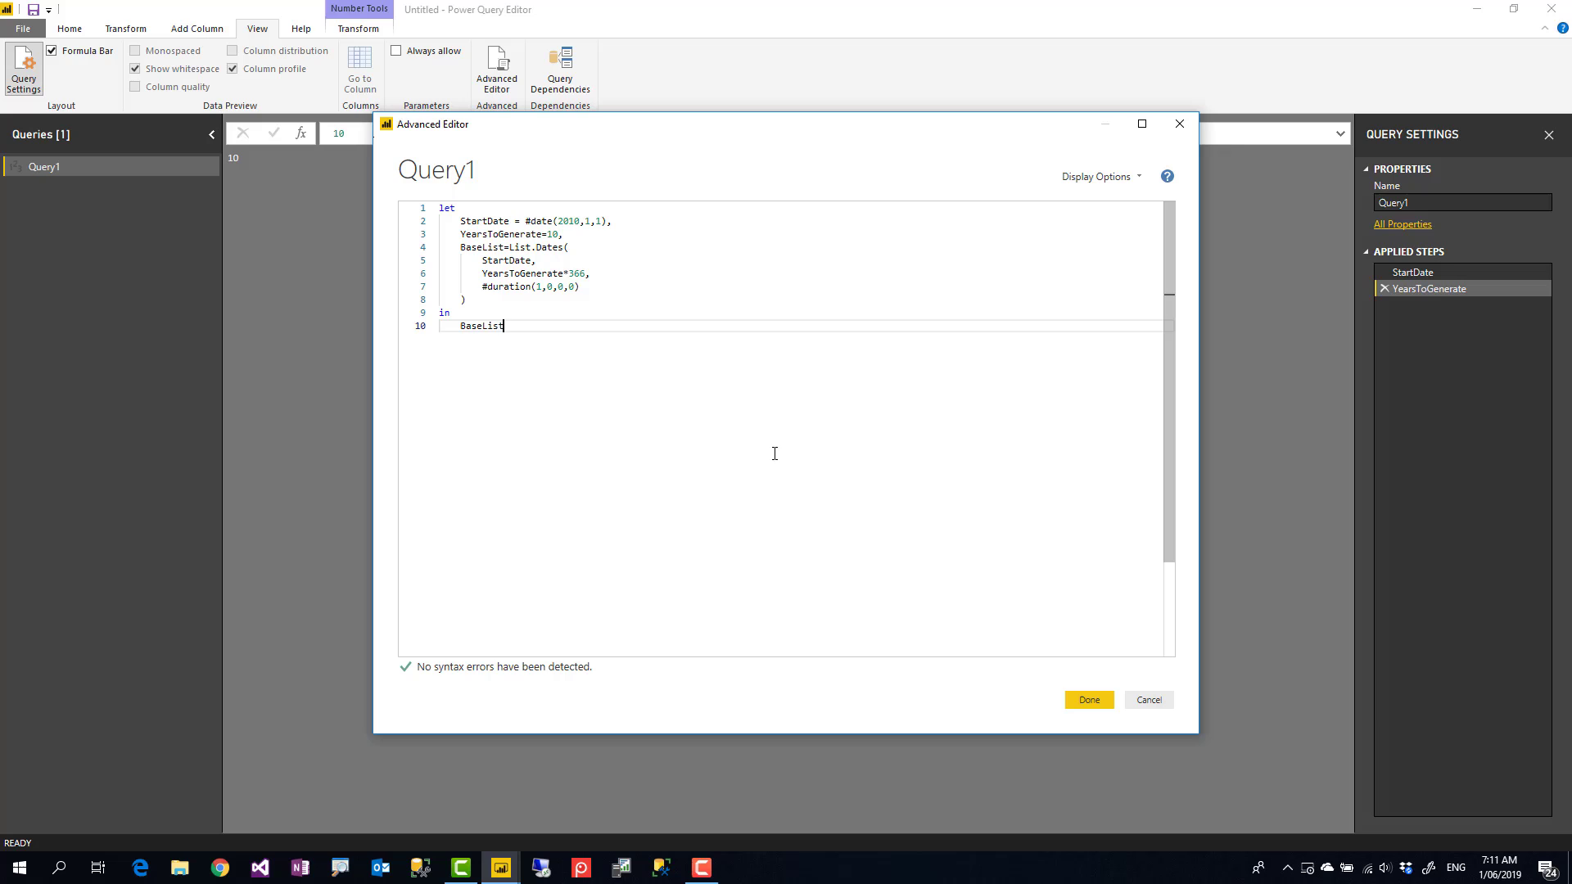
# - Apply the code and scroll the BaseList preview of daily dates starting 1/01/2010
pyautogui.click(1083, 699)
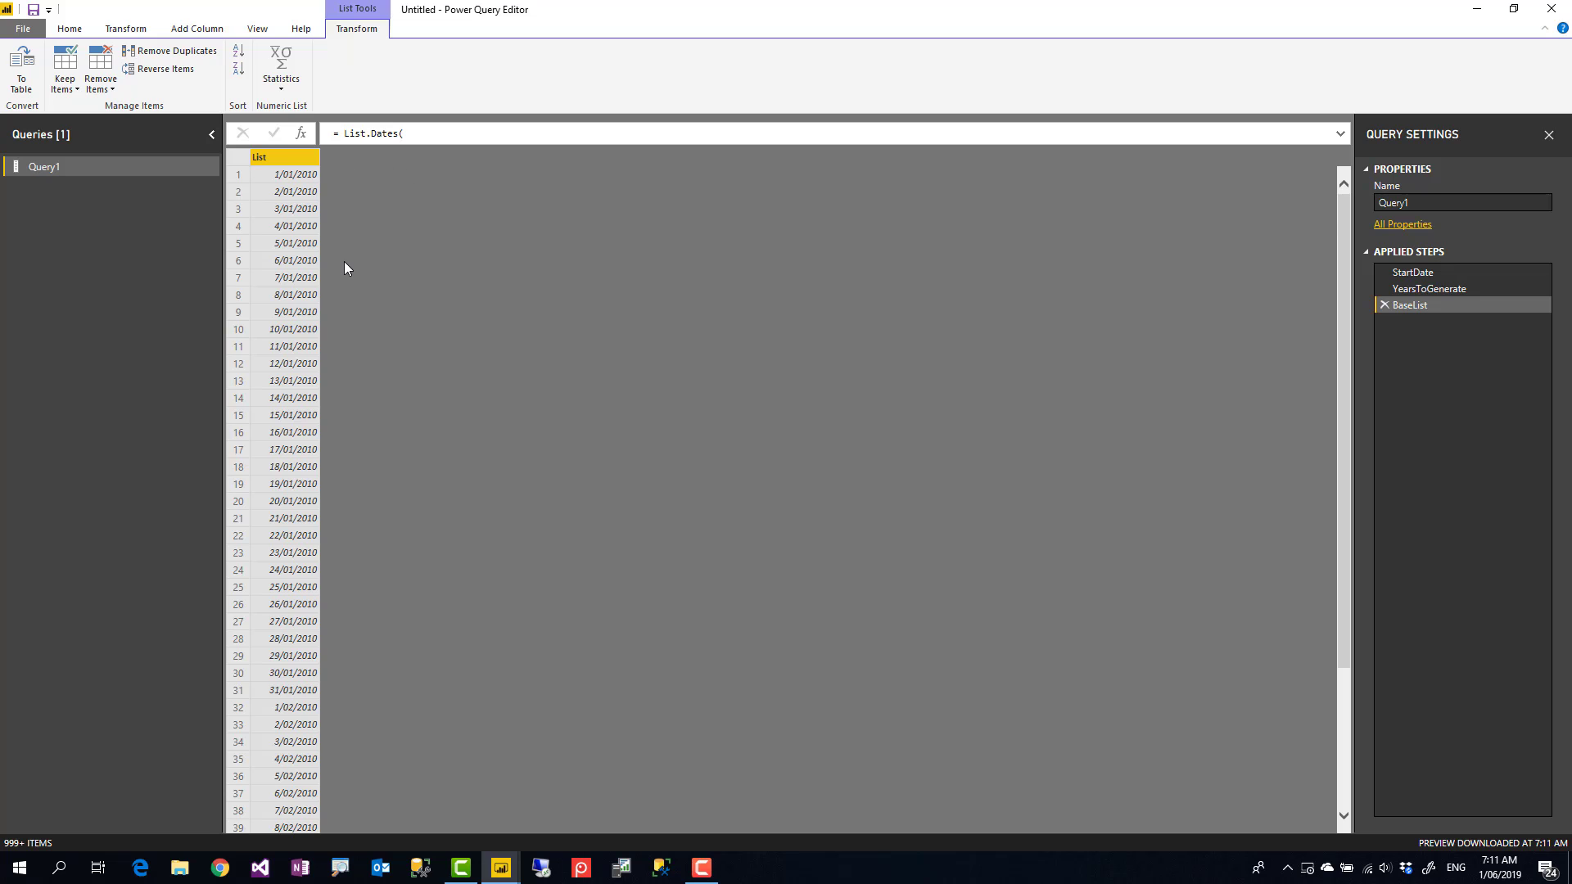
pyautogui.scroll(-20, 344, 261)
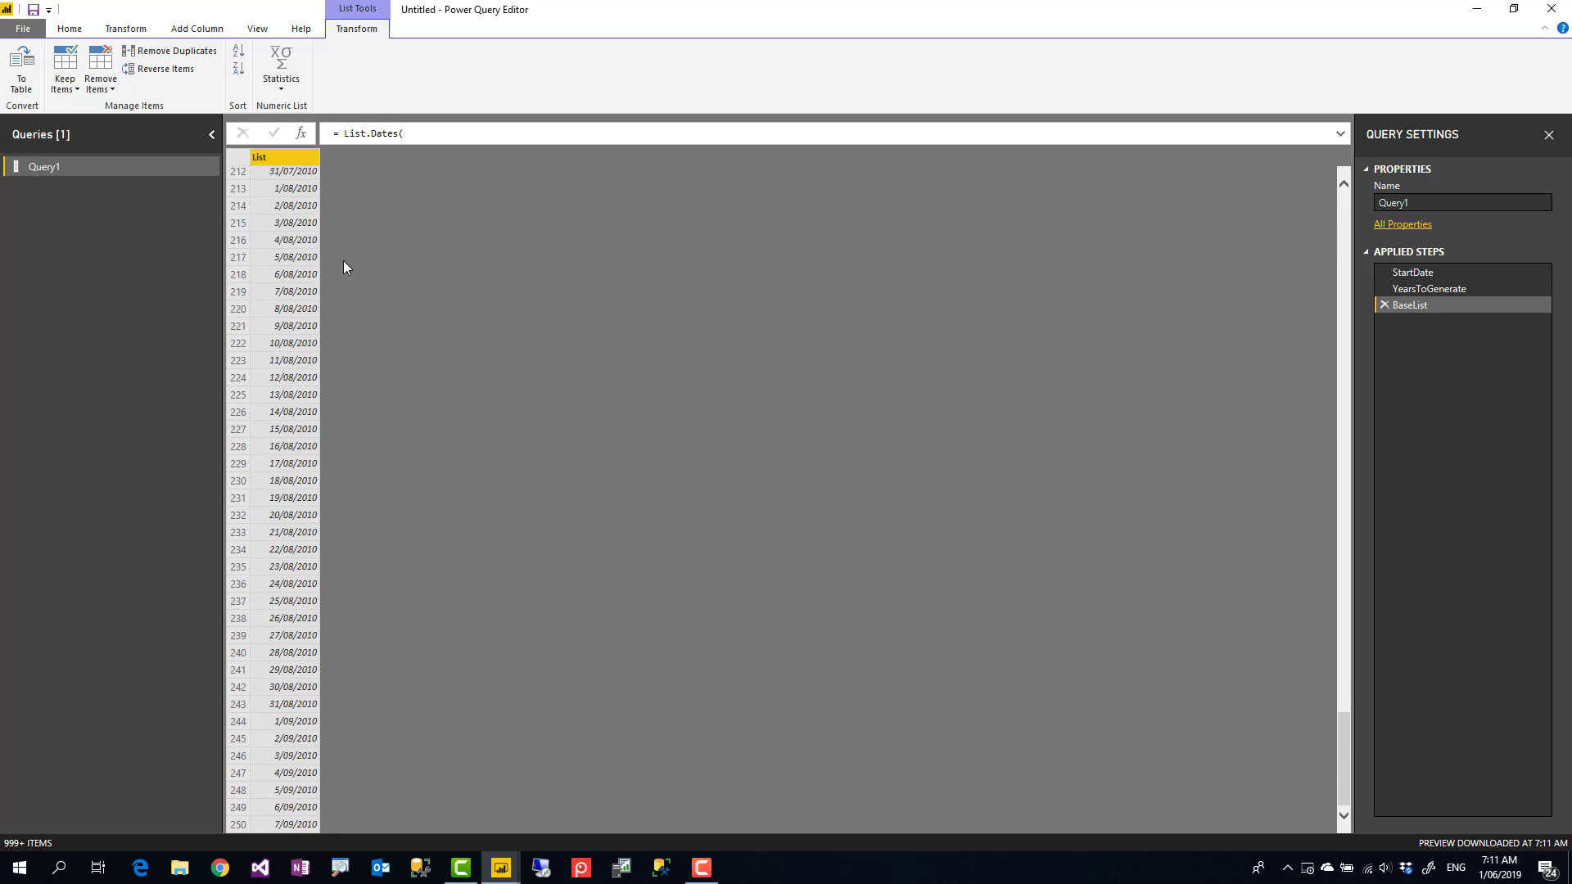
pyautogui.scroll(20, 343, 261)
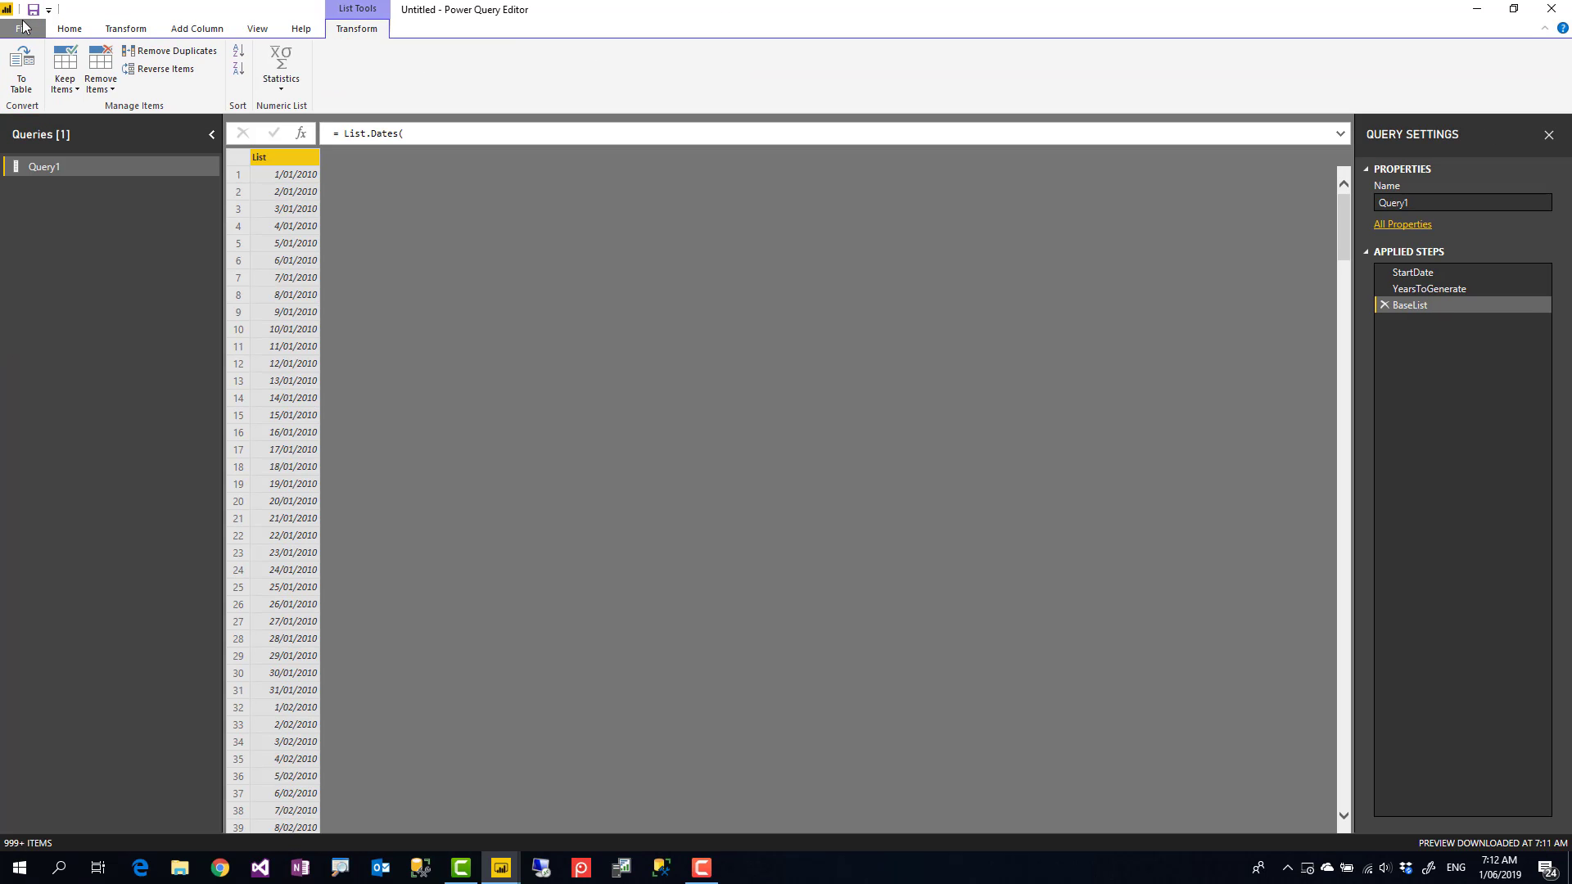
# - Convert the date list to a single-column table (Column1) using To Table with the default options
pyautogui.click(21, 82)
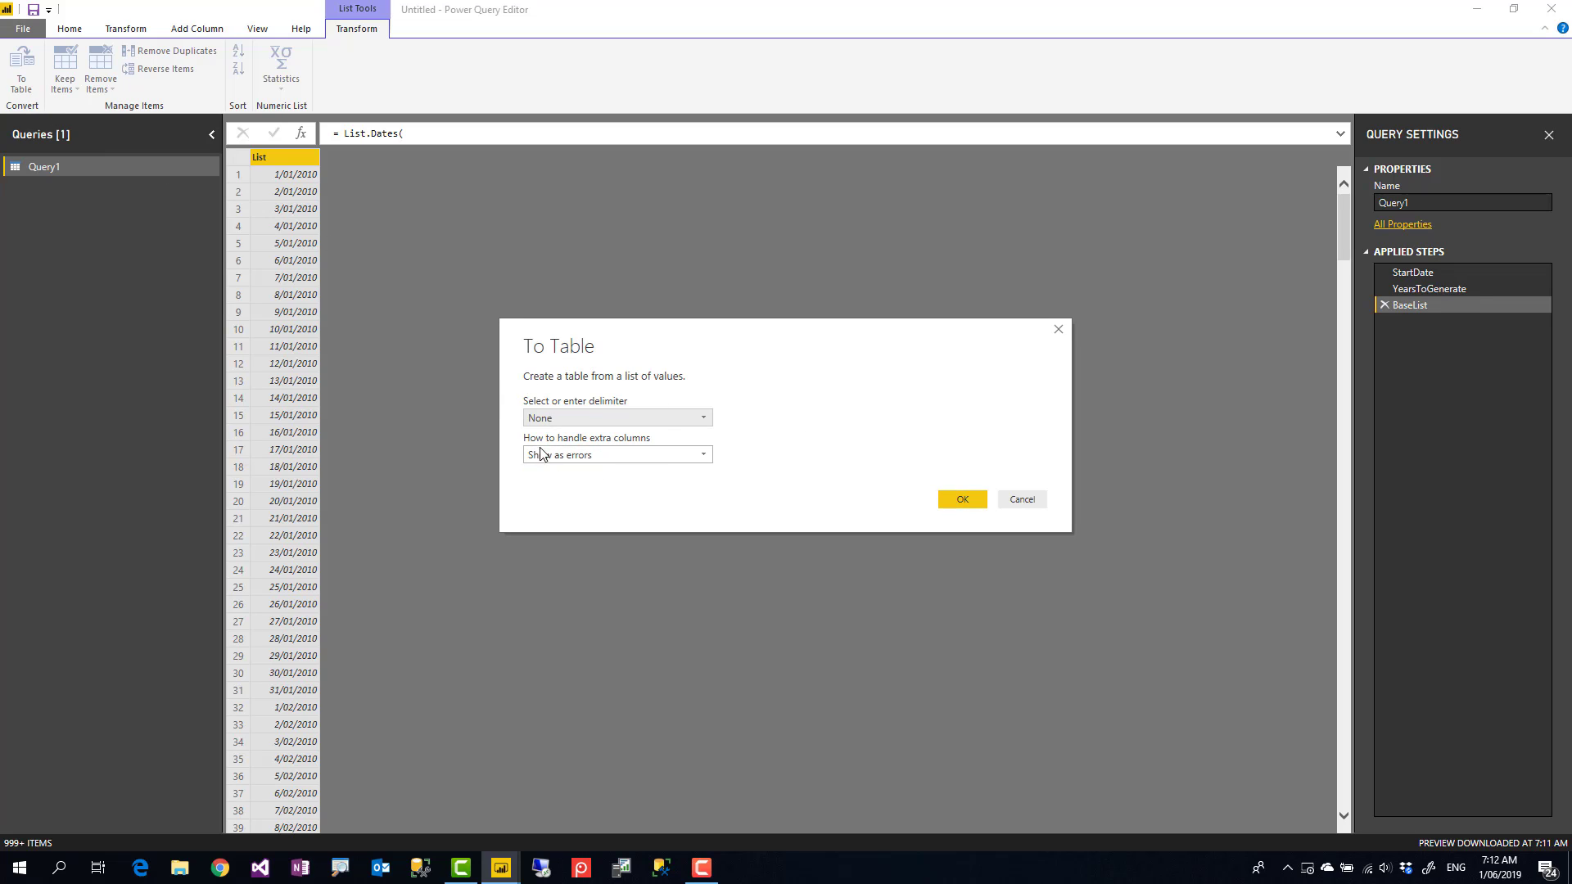
pyautogui.click(976, 501)
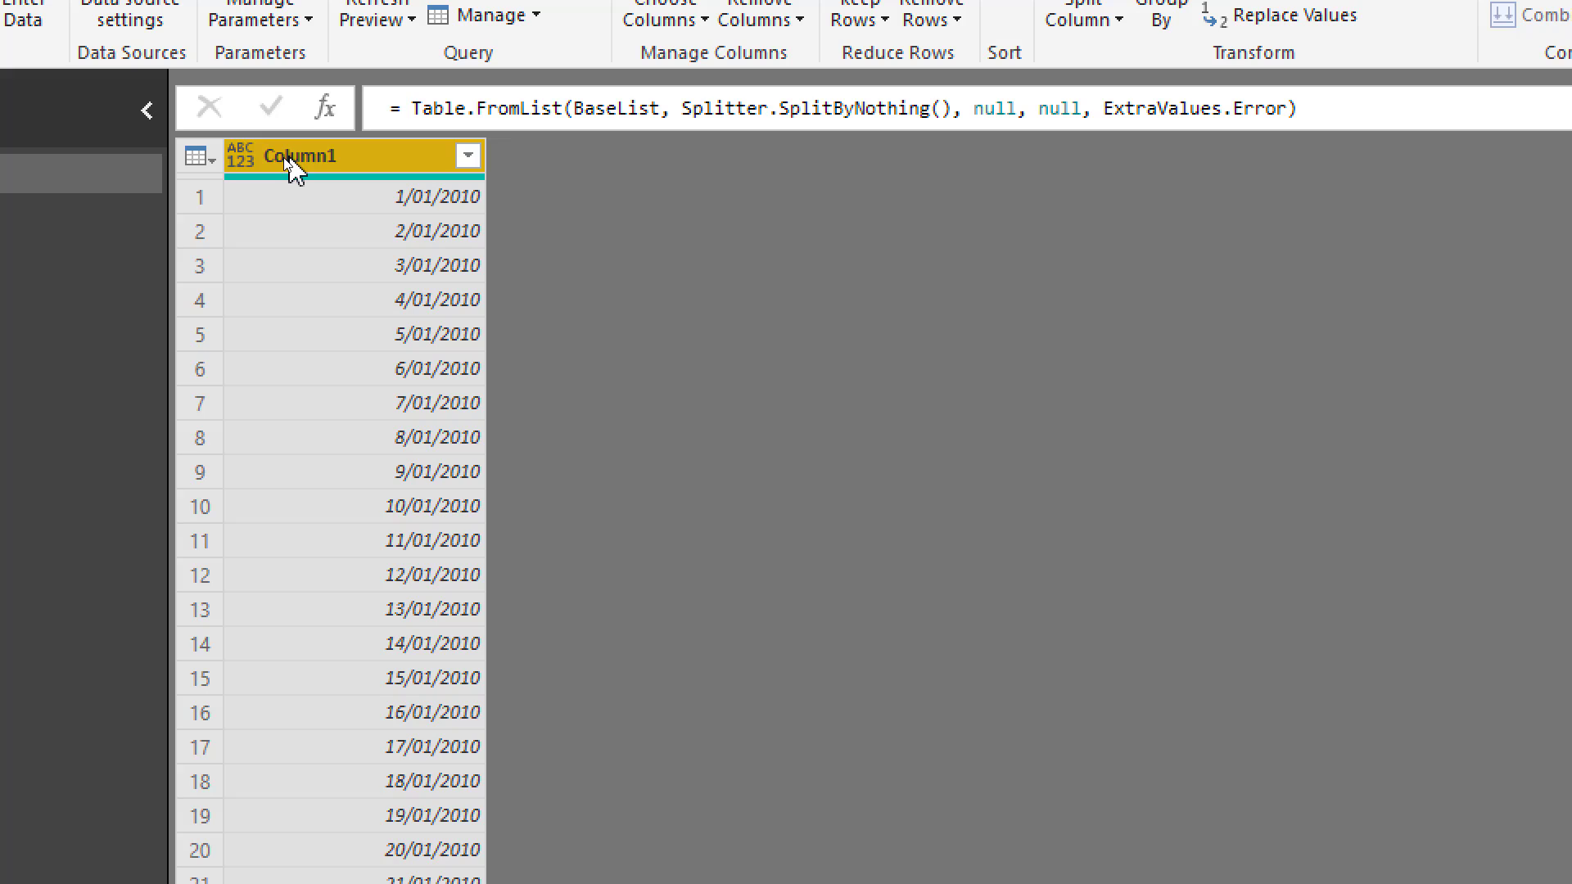
# - Rename Column1 to Date and set its data type to Date
pyautogui.doubleClick(284, 157)
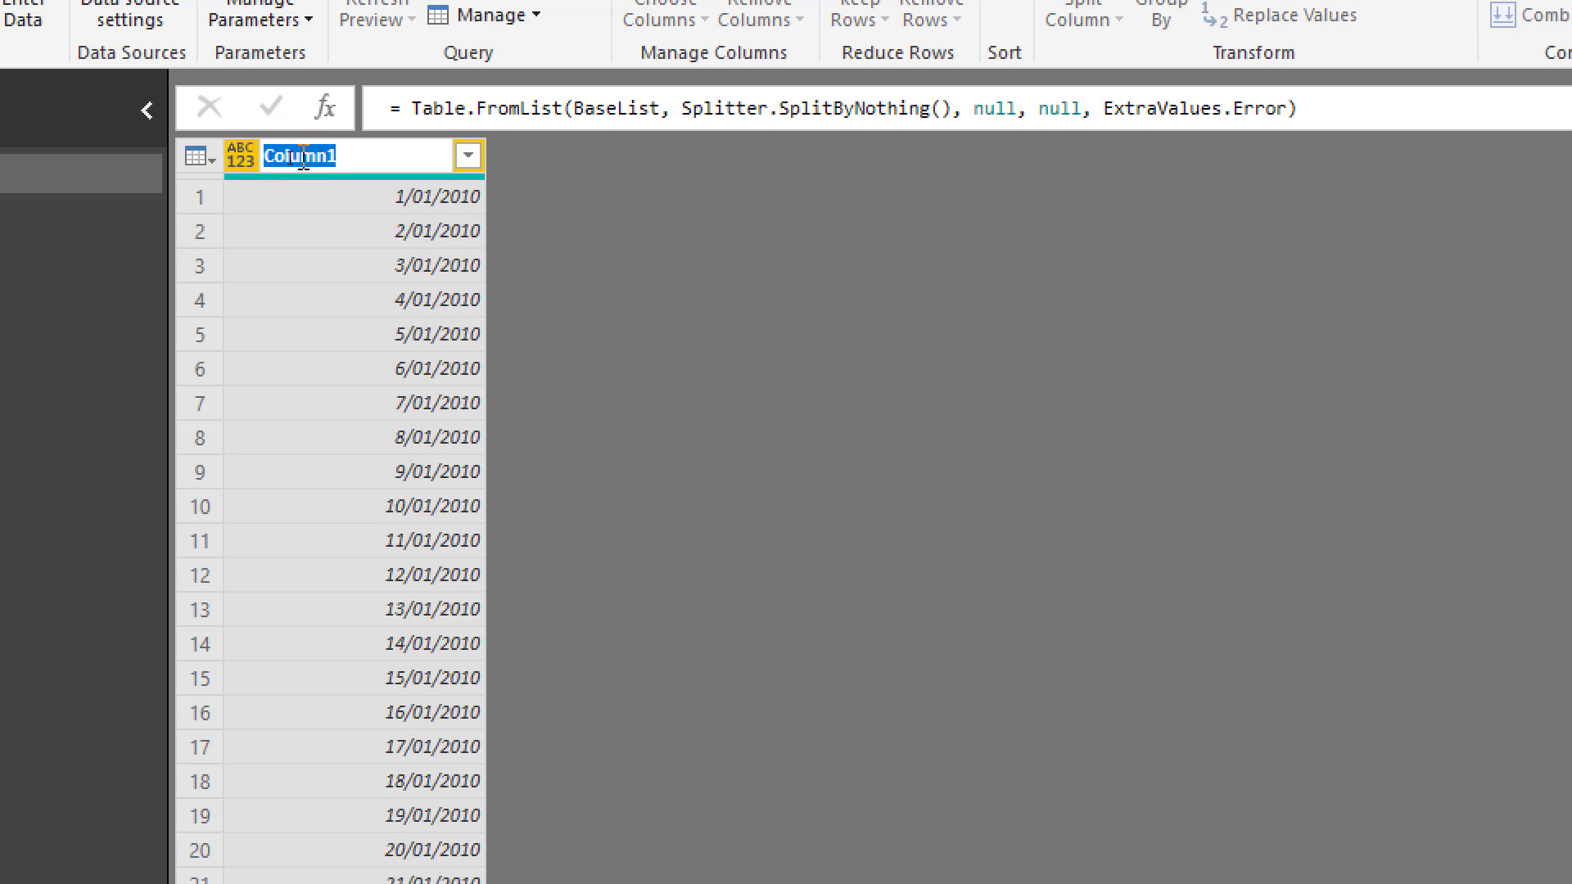
pyautogui.write('Date')
pyautogui.press('Return')
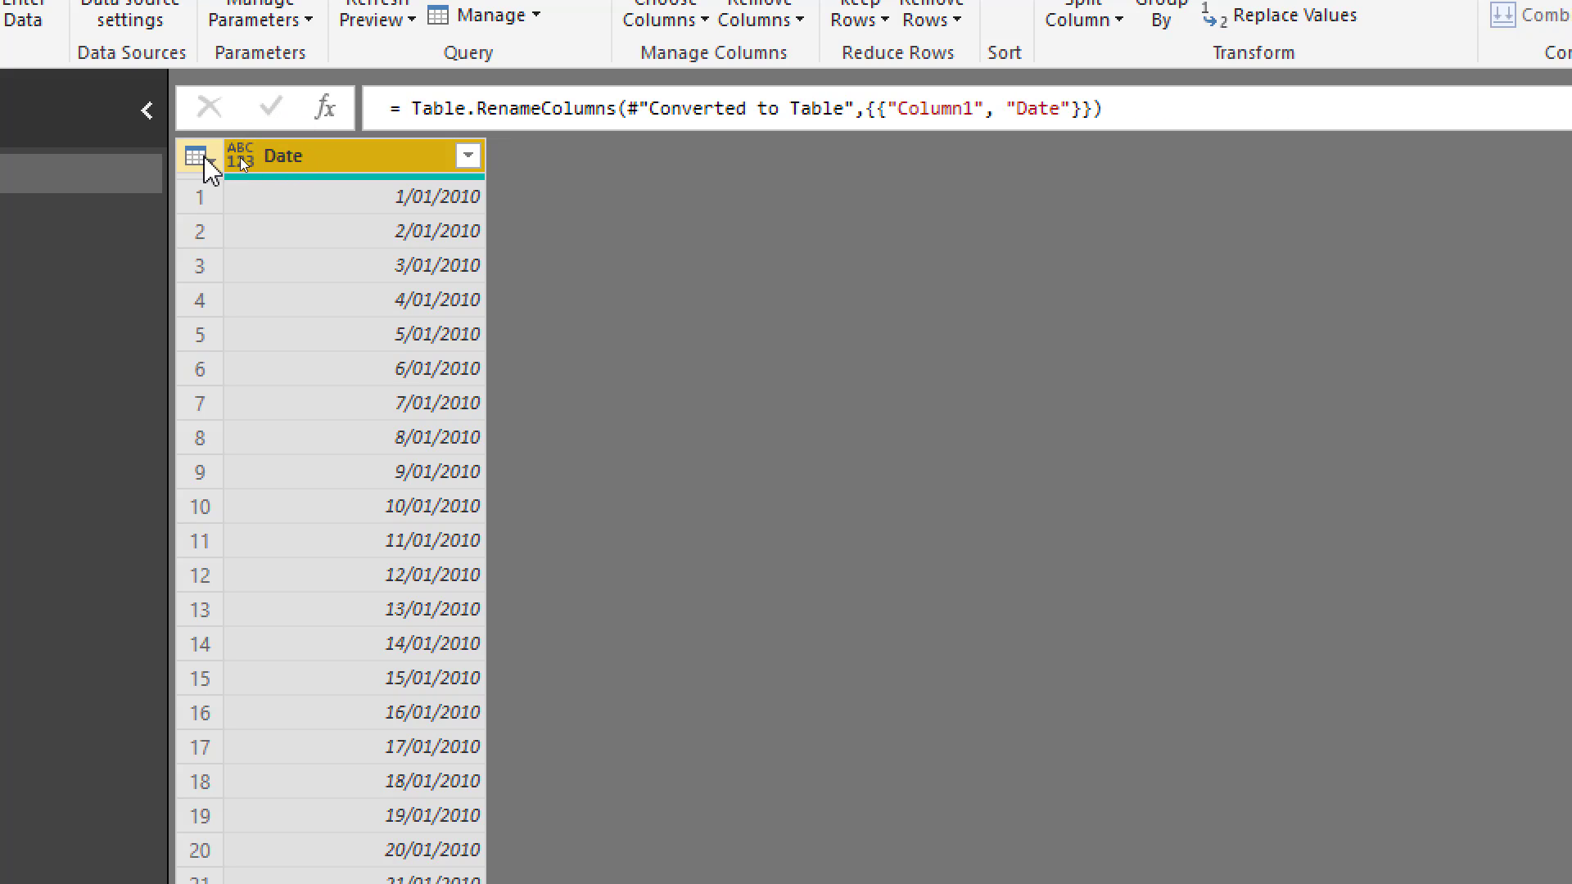
pyautogui.click(246, 160)
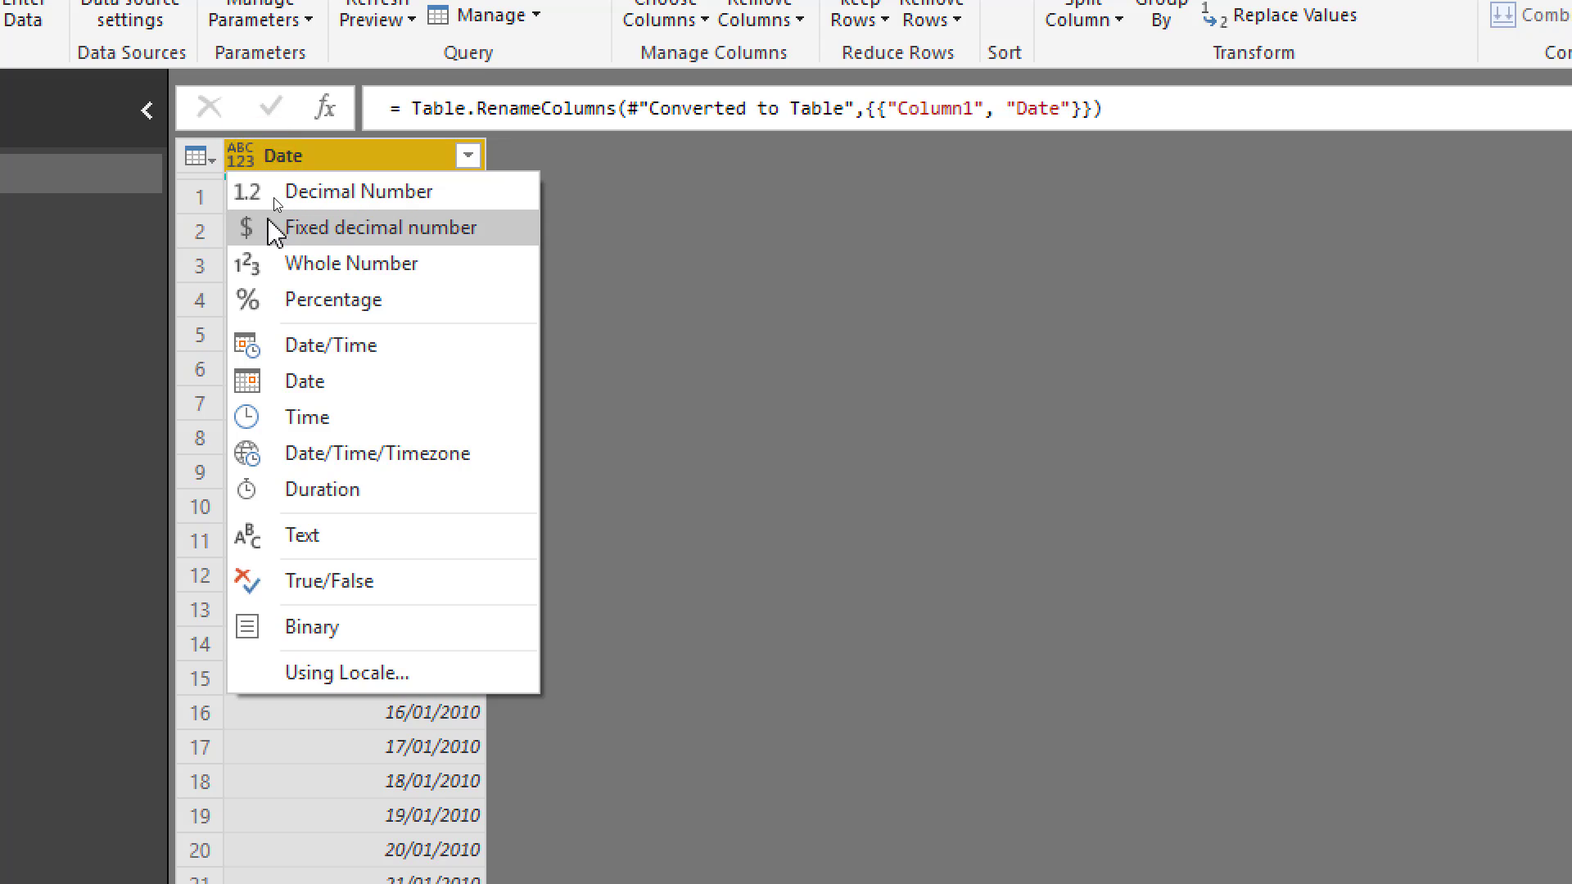
pyautogui.click(326, 382)
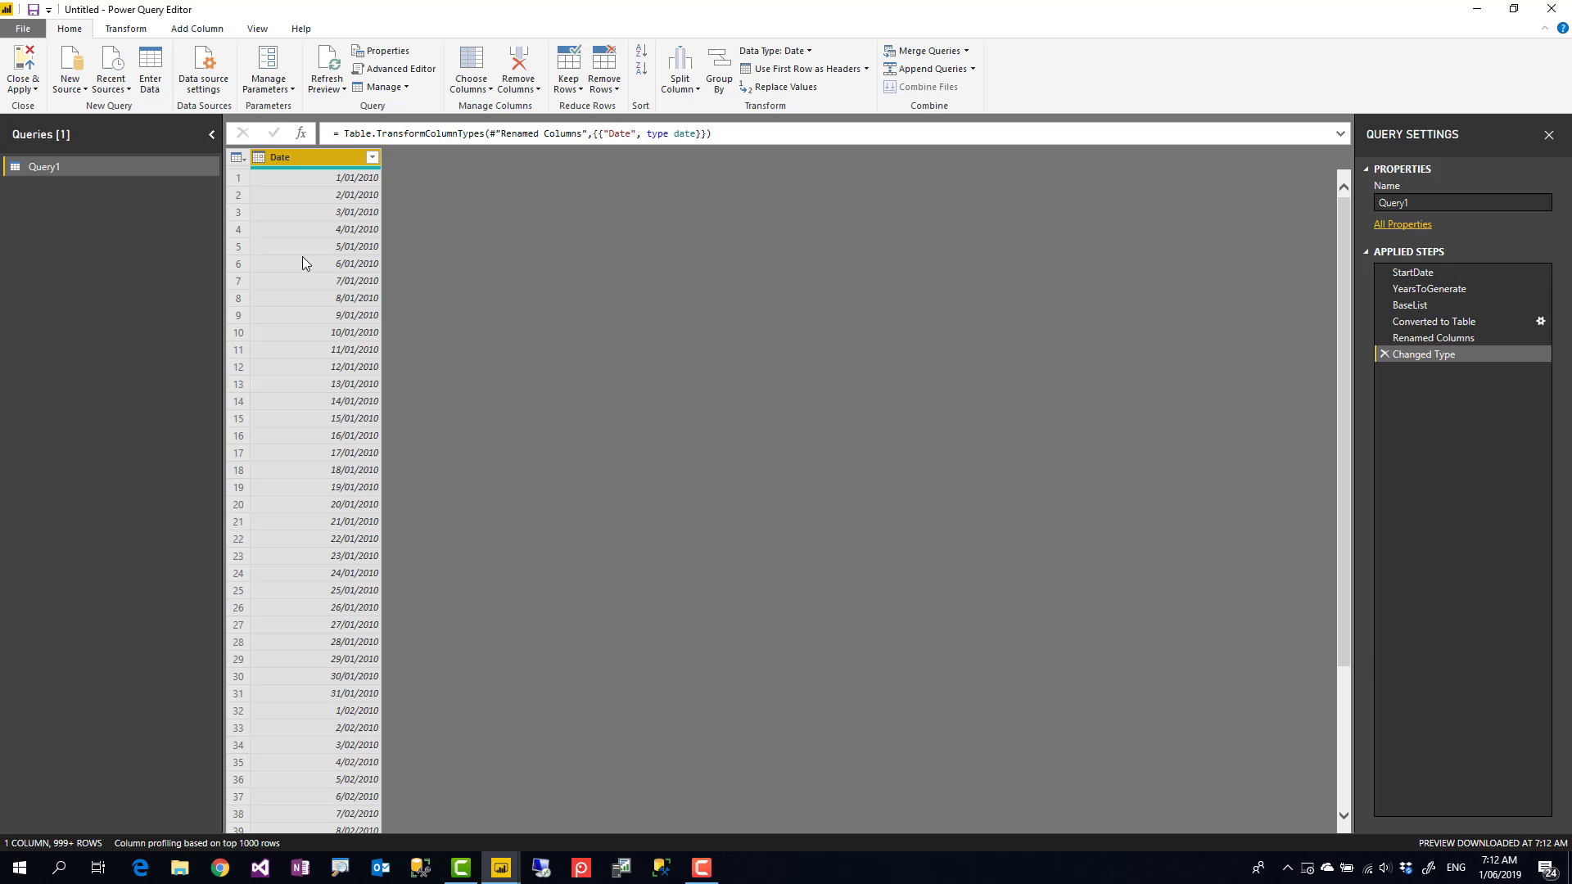
pyautogui.scroll(-20, 336, 240)
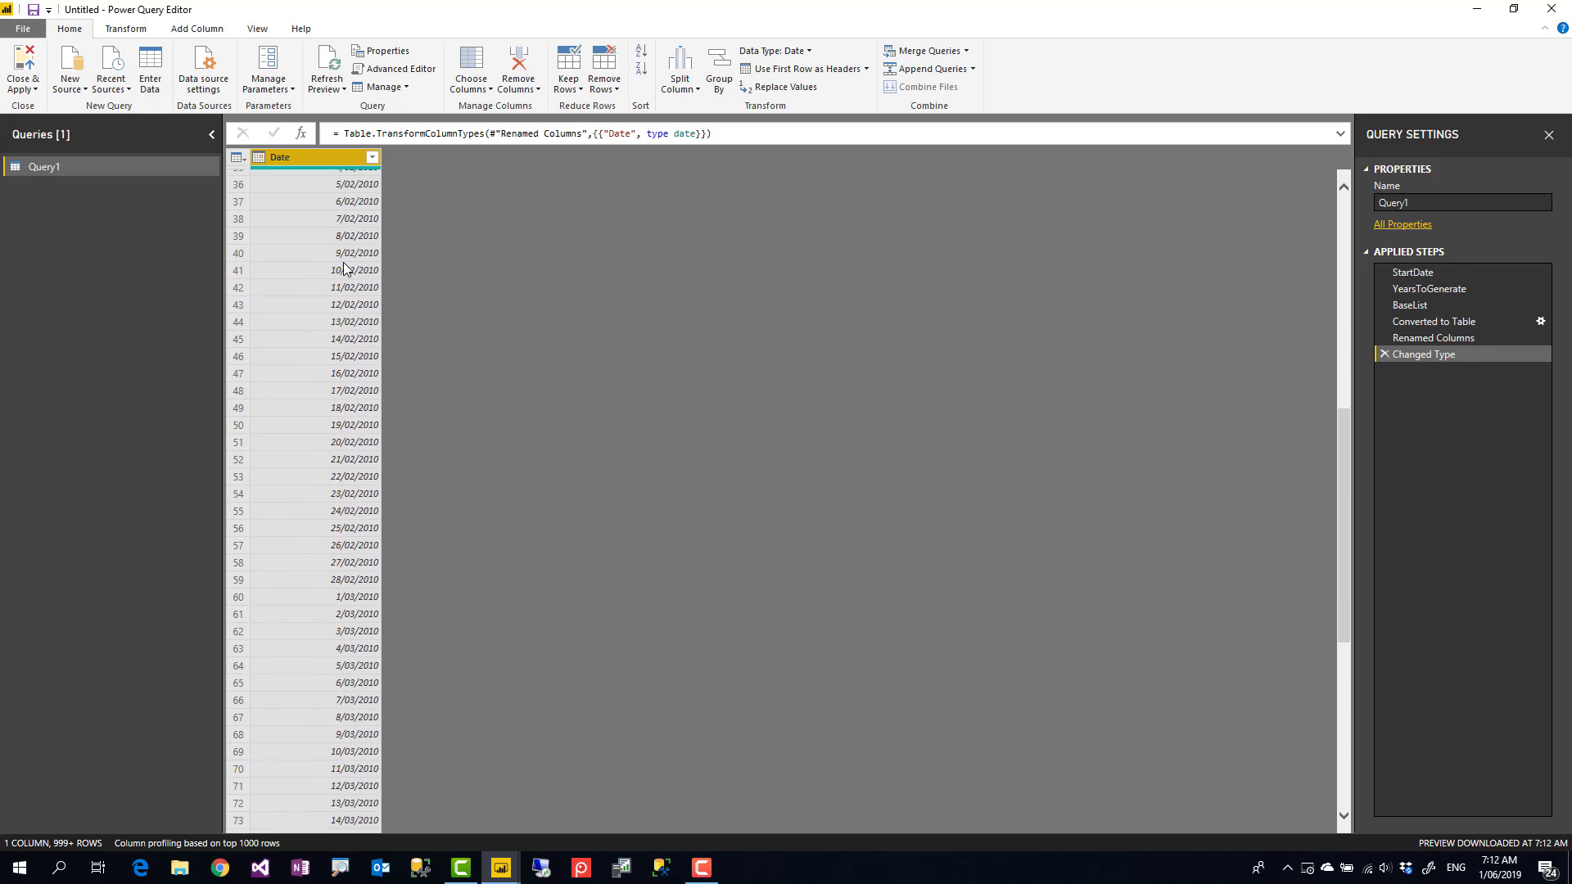
pyautogui.scroll(20, 344, 267)
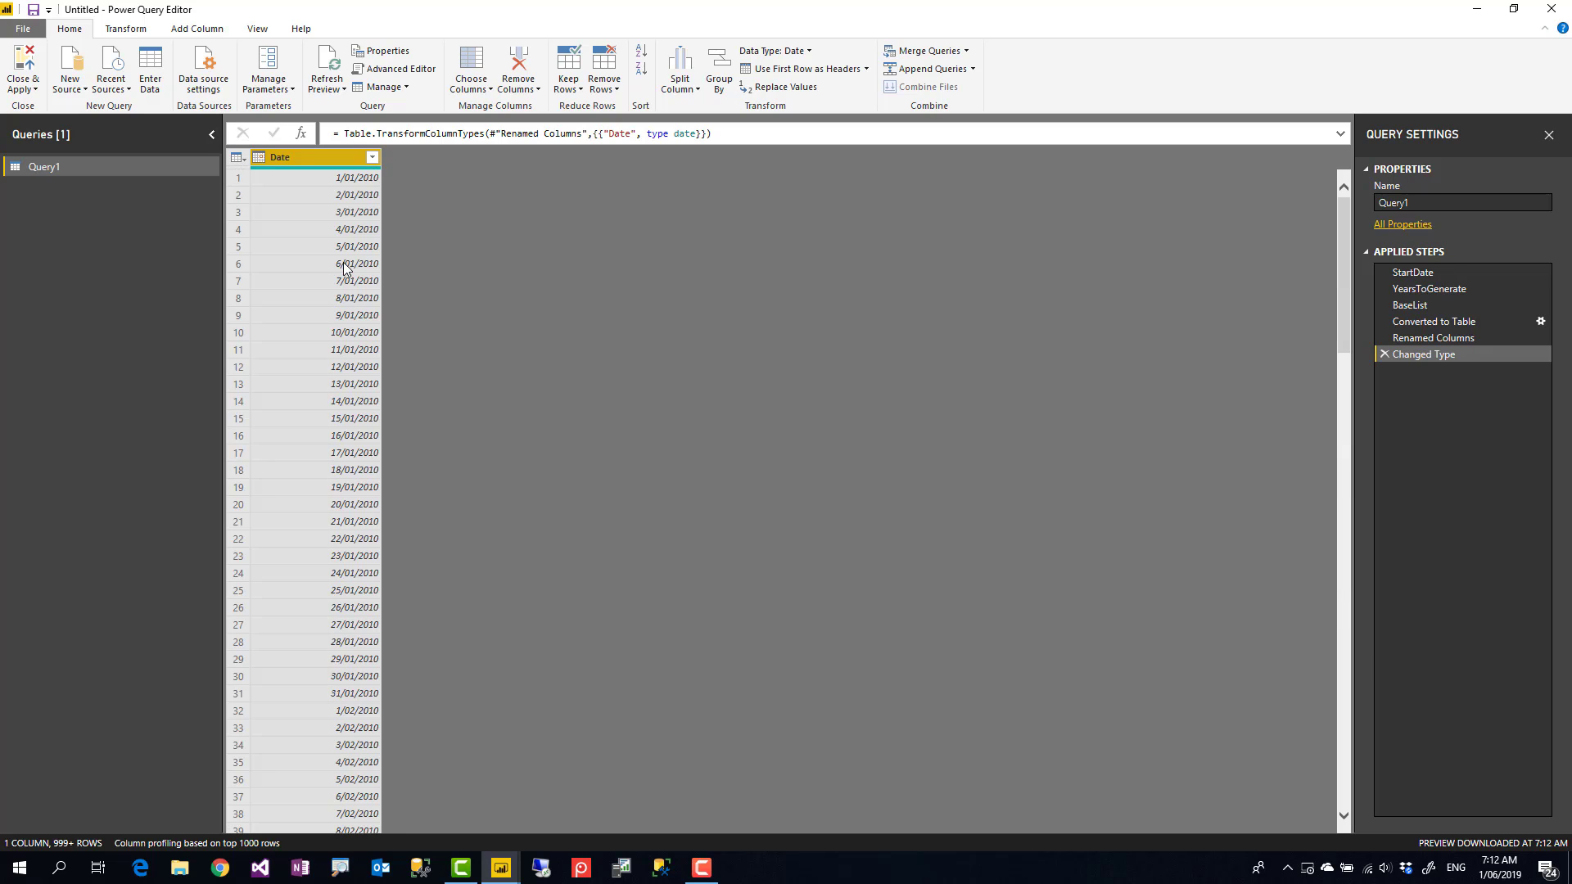
pyautogui.click(405, 198)
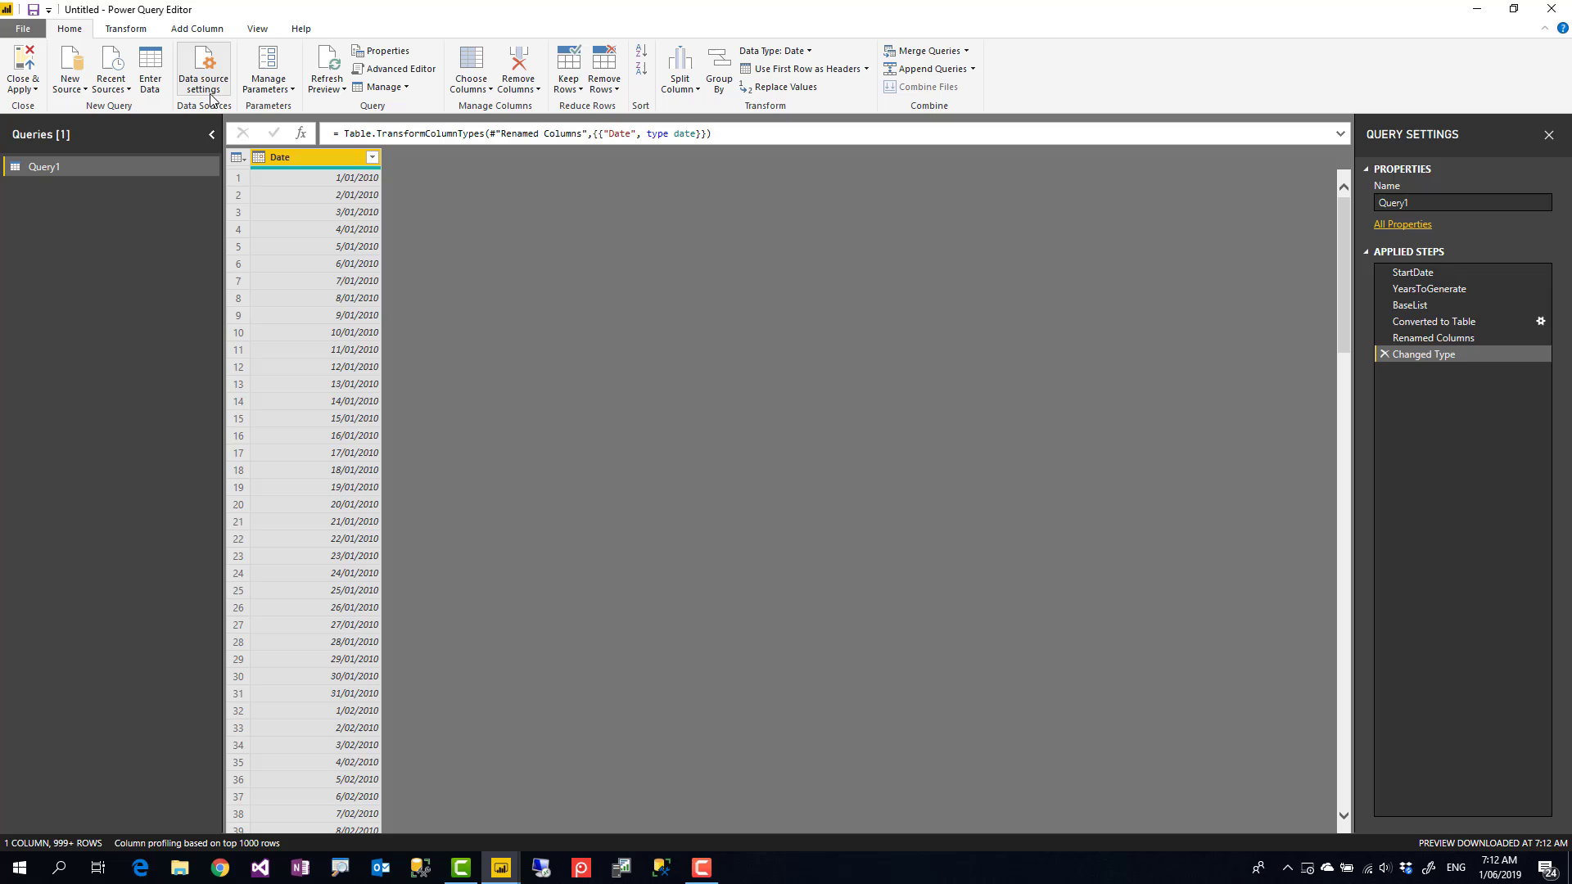
# - Add Year and Month number columns derived from the Date column
pyautogui.click(306, 158)
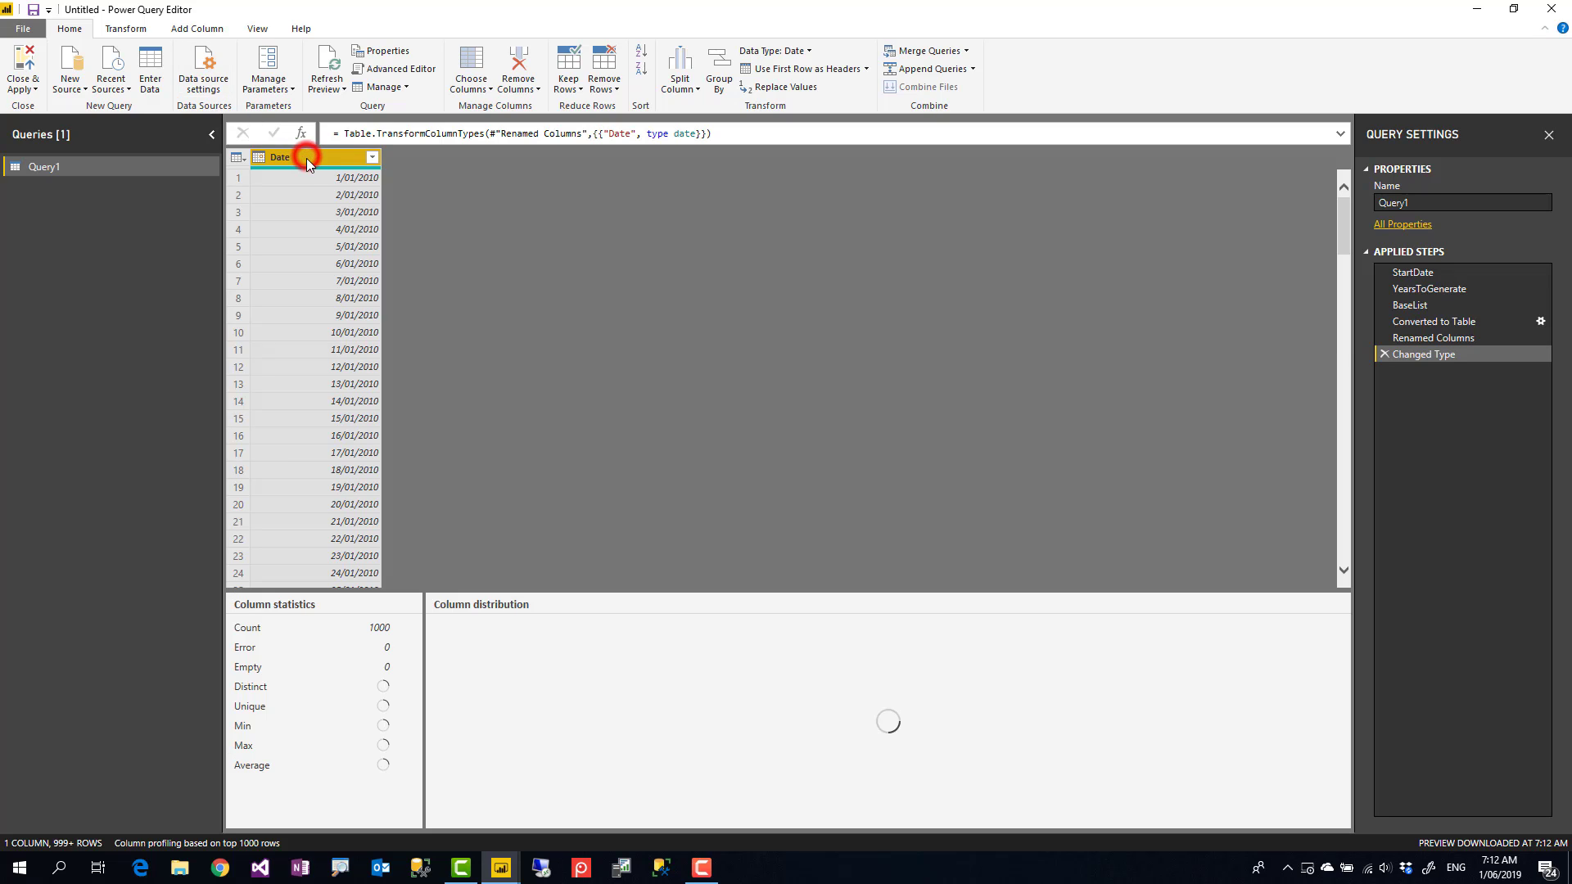
pyautogui.click(198, 29)
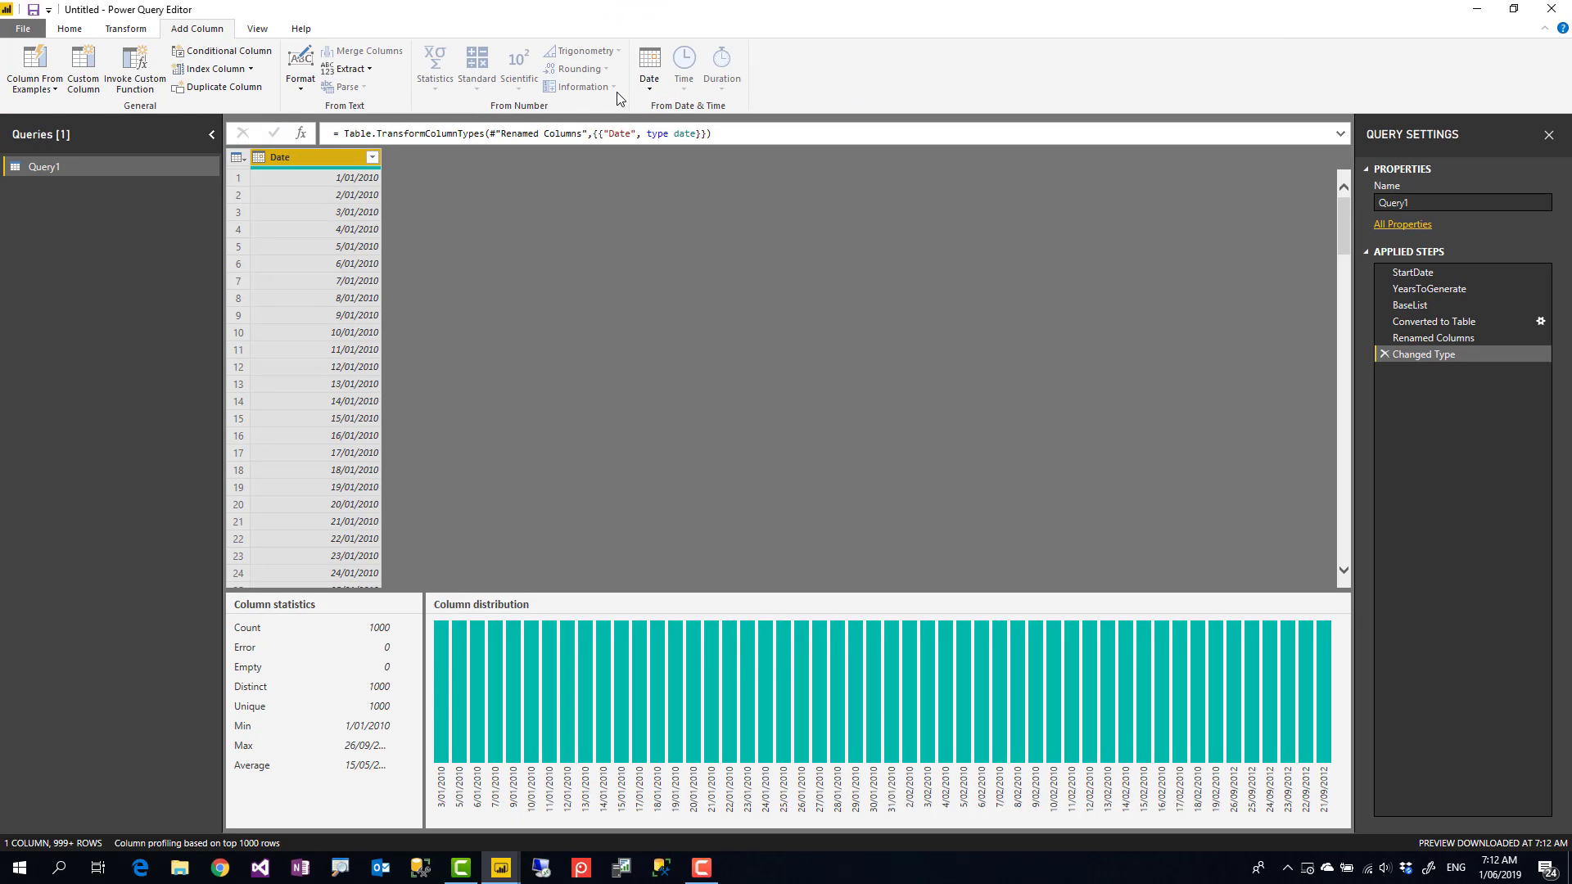
pyautogui.click(643, 84)
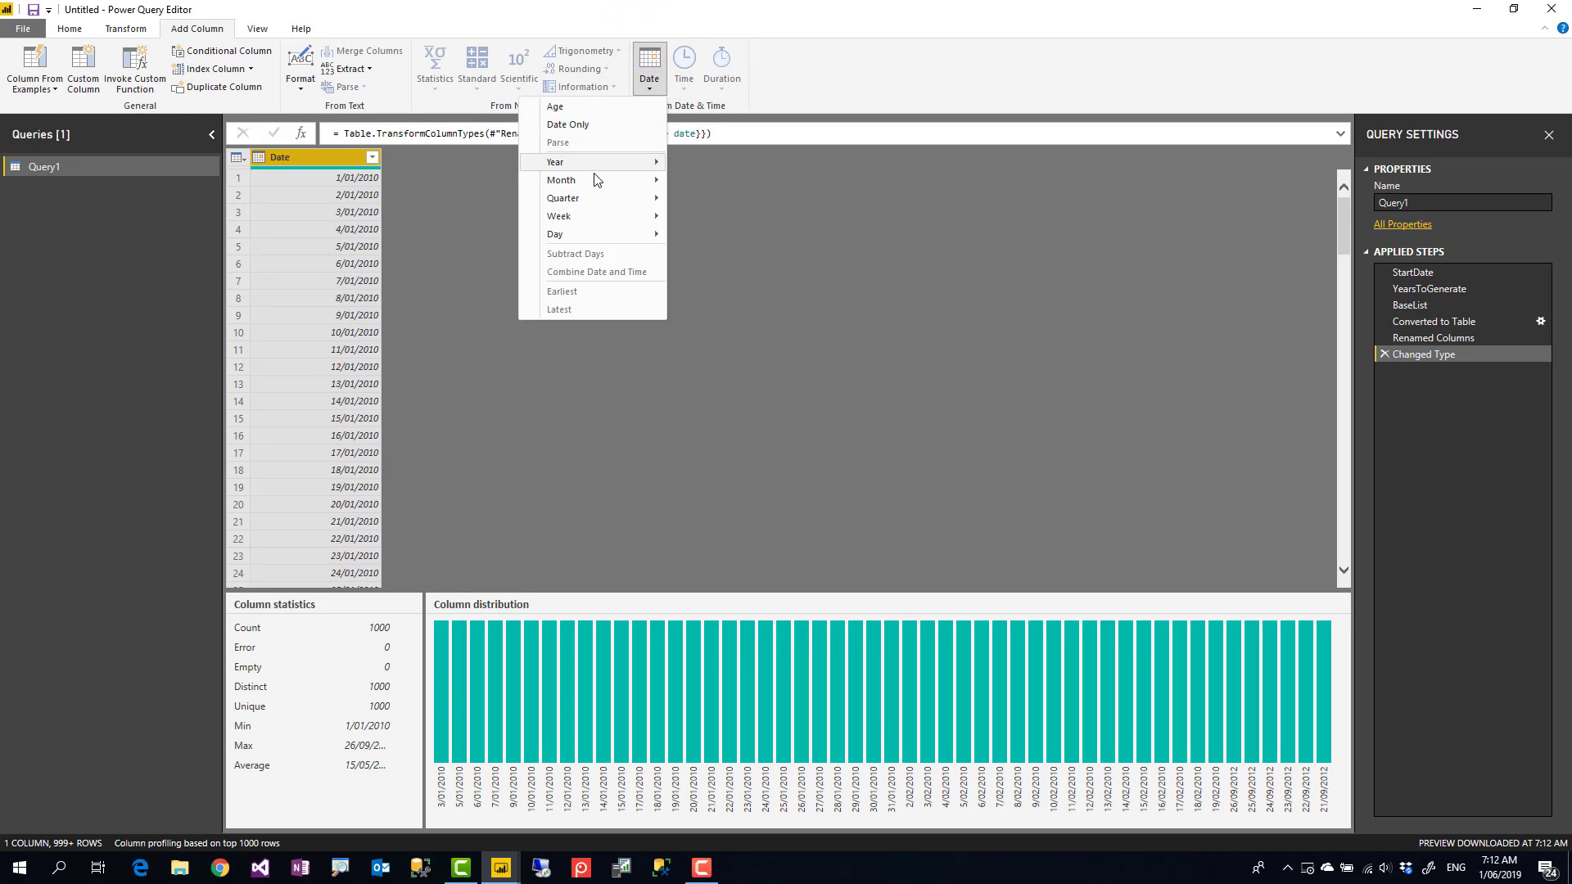
pyautogui.moveTo(595, 172)
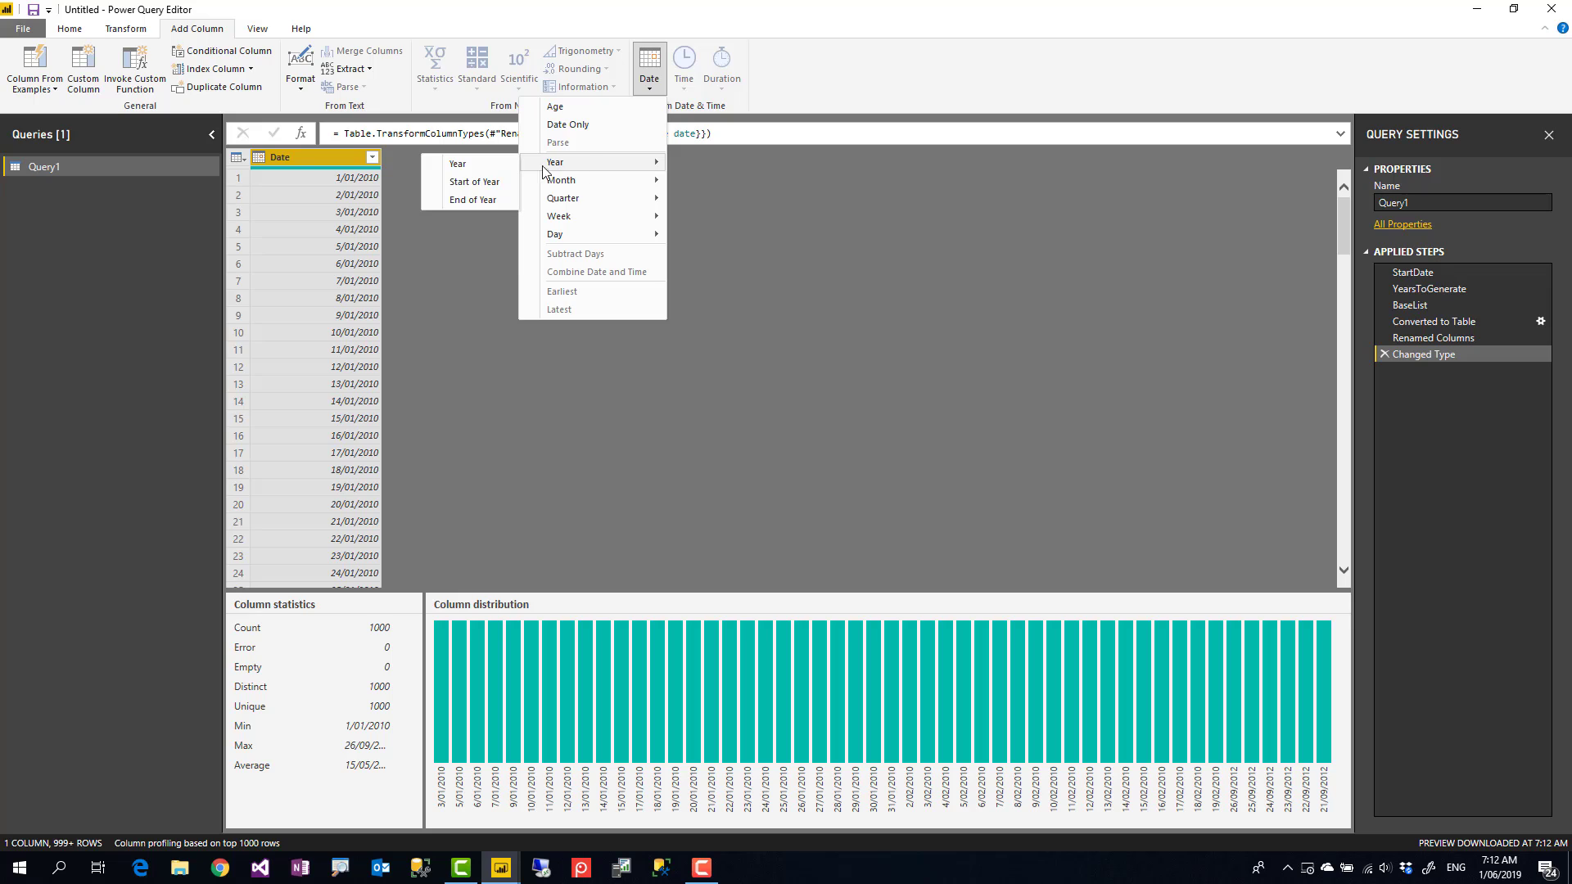
pyautogui.click(491, 165)
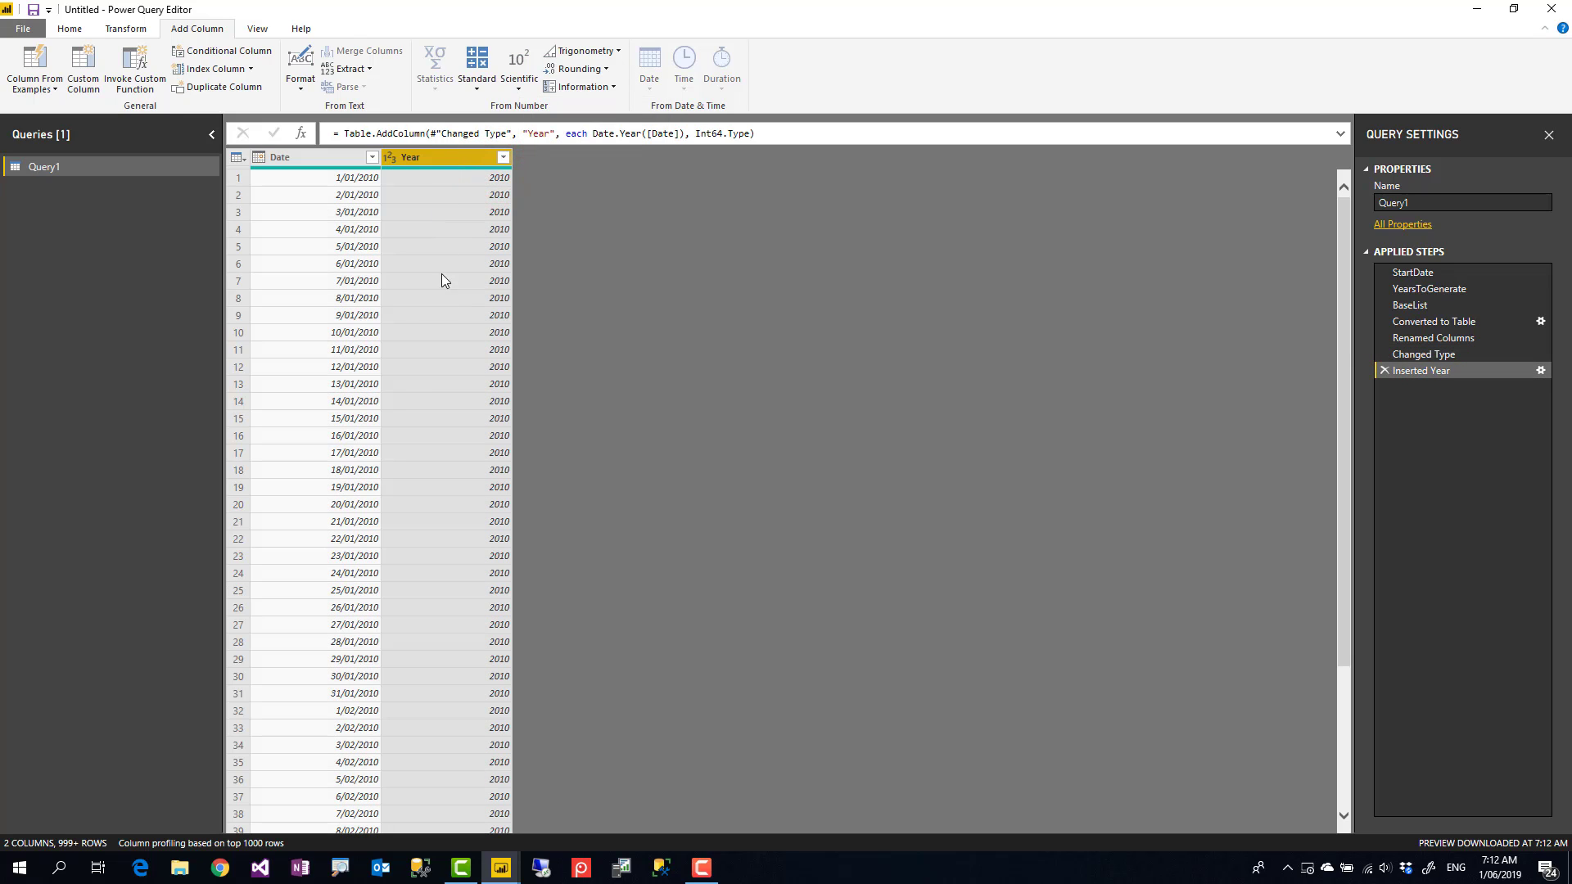
pyautogui.click(316, 158)
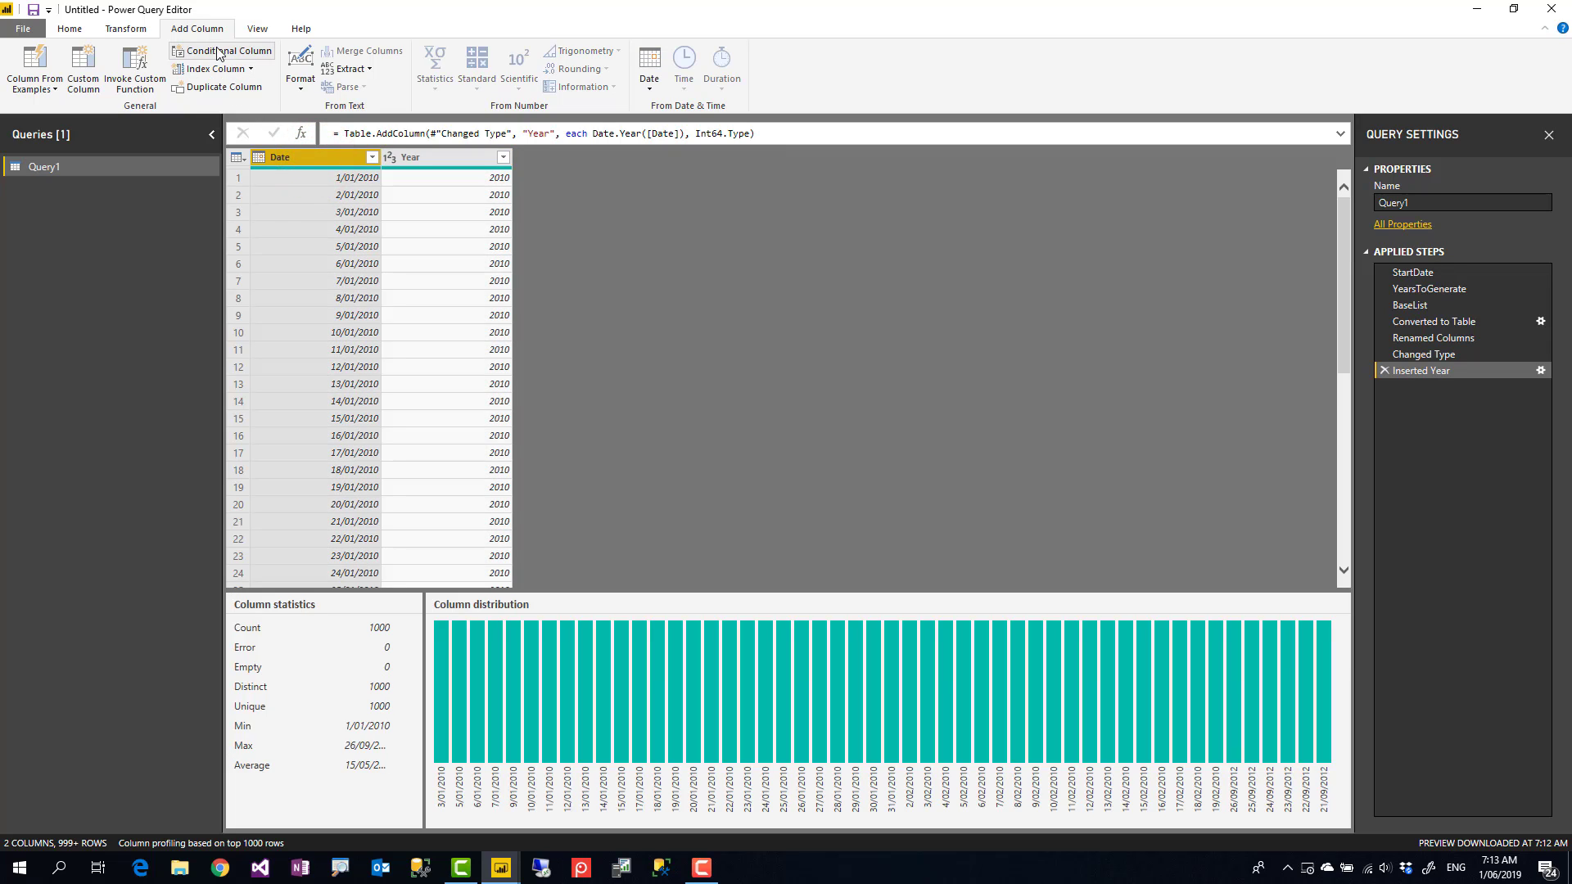
pyautogui.click(649, 88)
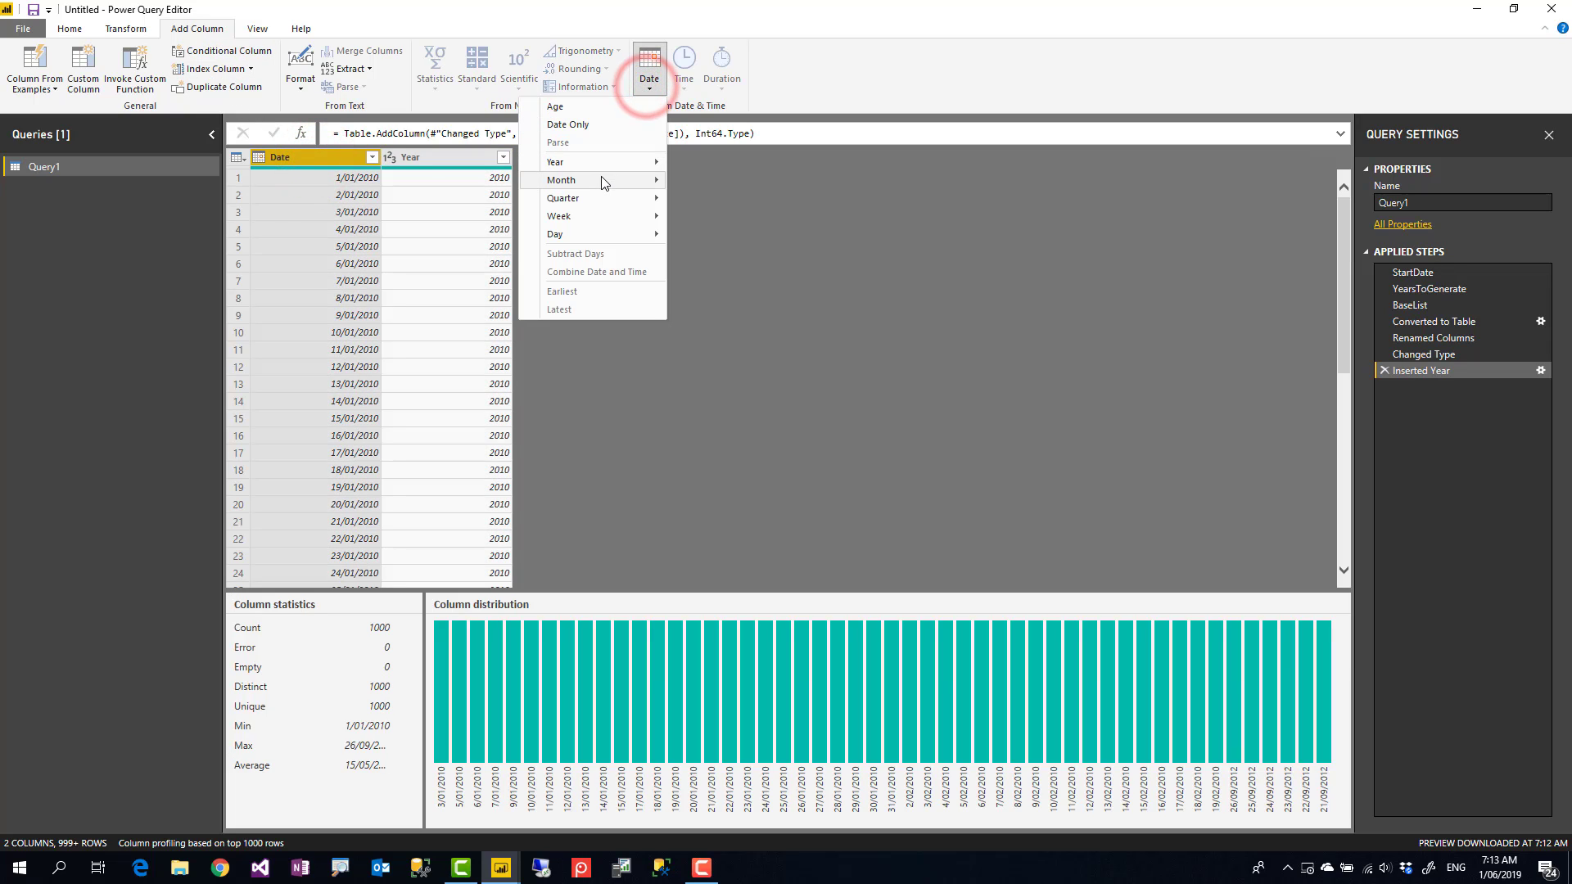
pyautogui.moveTo(590, 181)
pyautogui.click(479, 183)
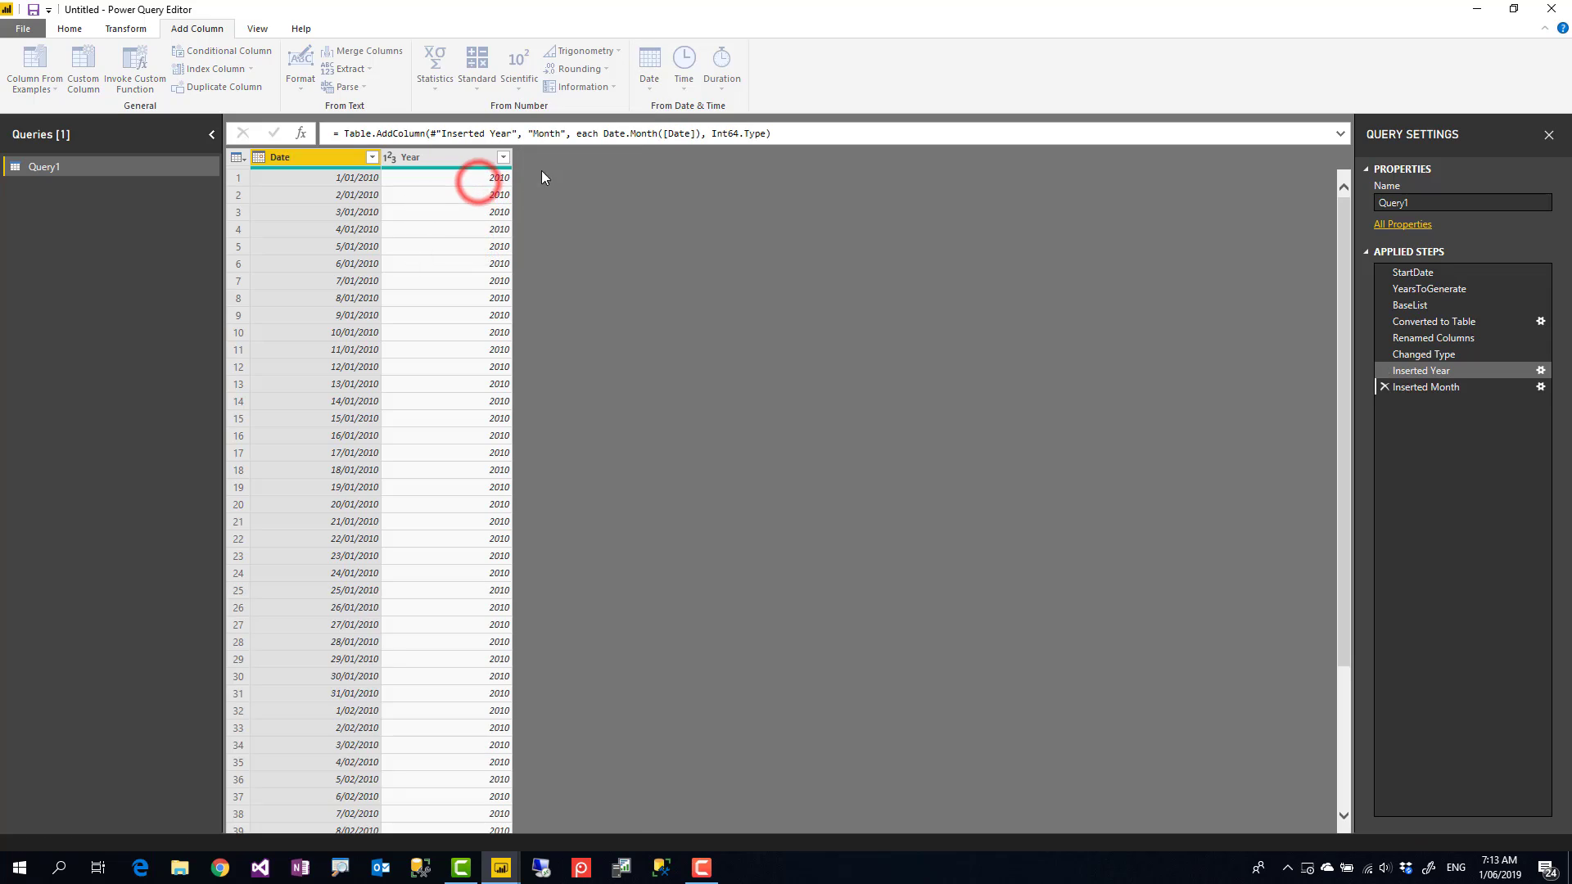
# - Add Month Name and Quarter of Year columns from the Date column
pyautogui.click(324, 156)
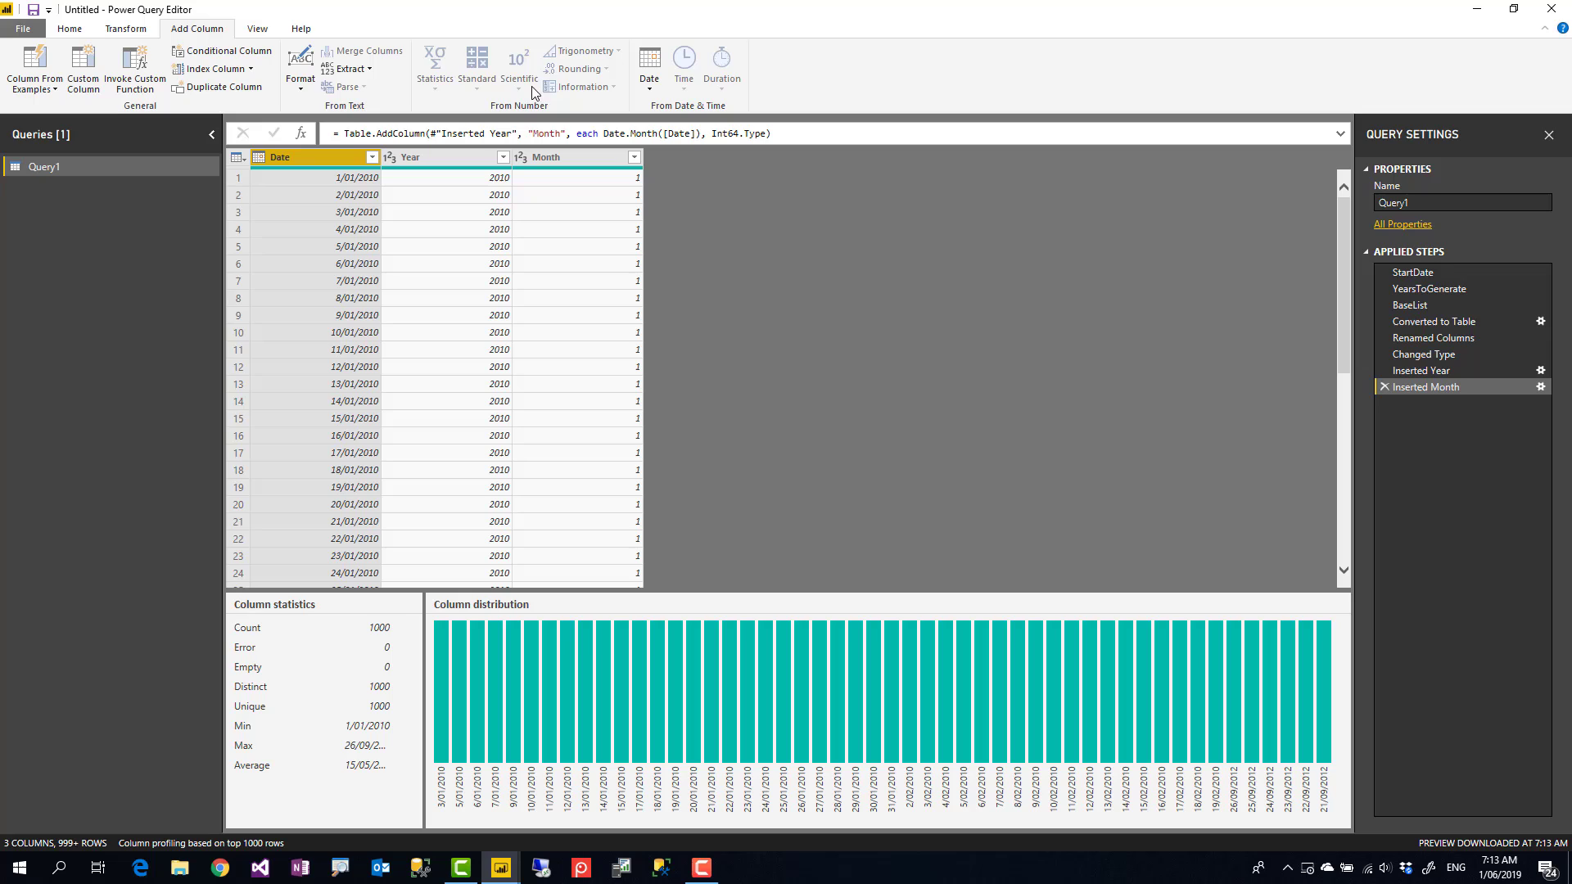
pyautogui.click(650, 72)
pyautogui.click(602, 180)
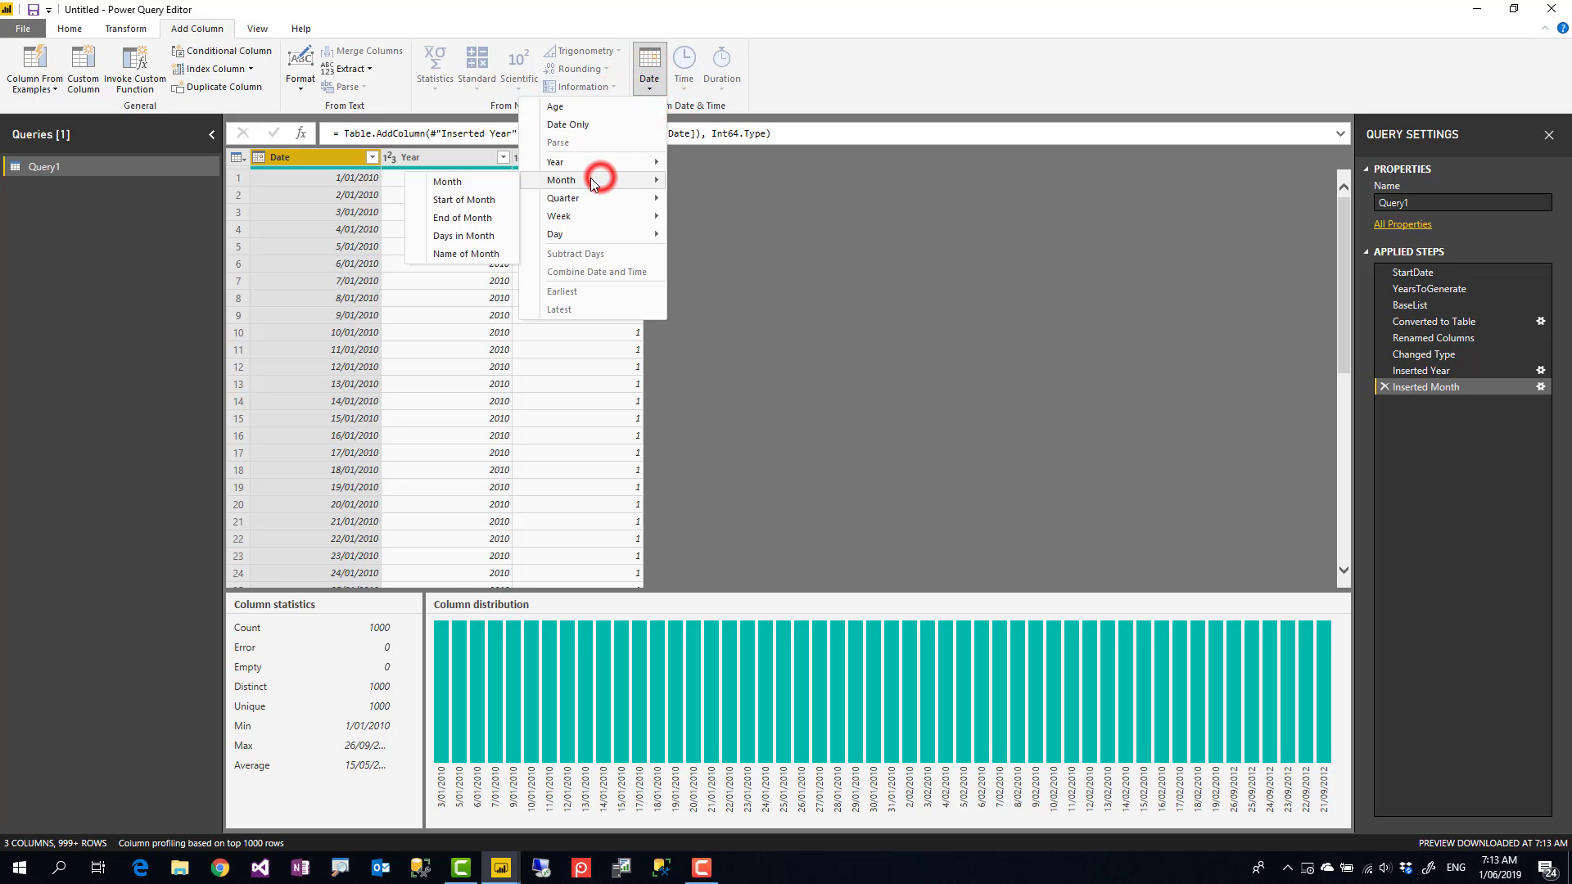
pyautogui.click(459, 257)
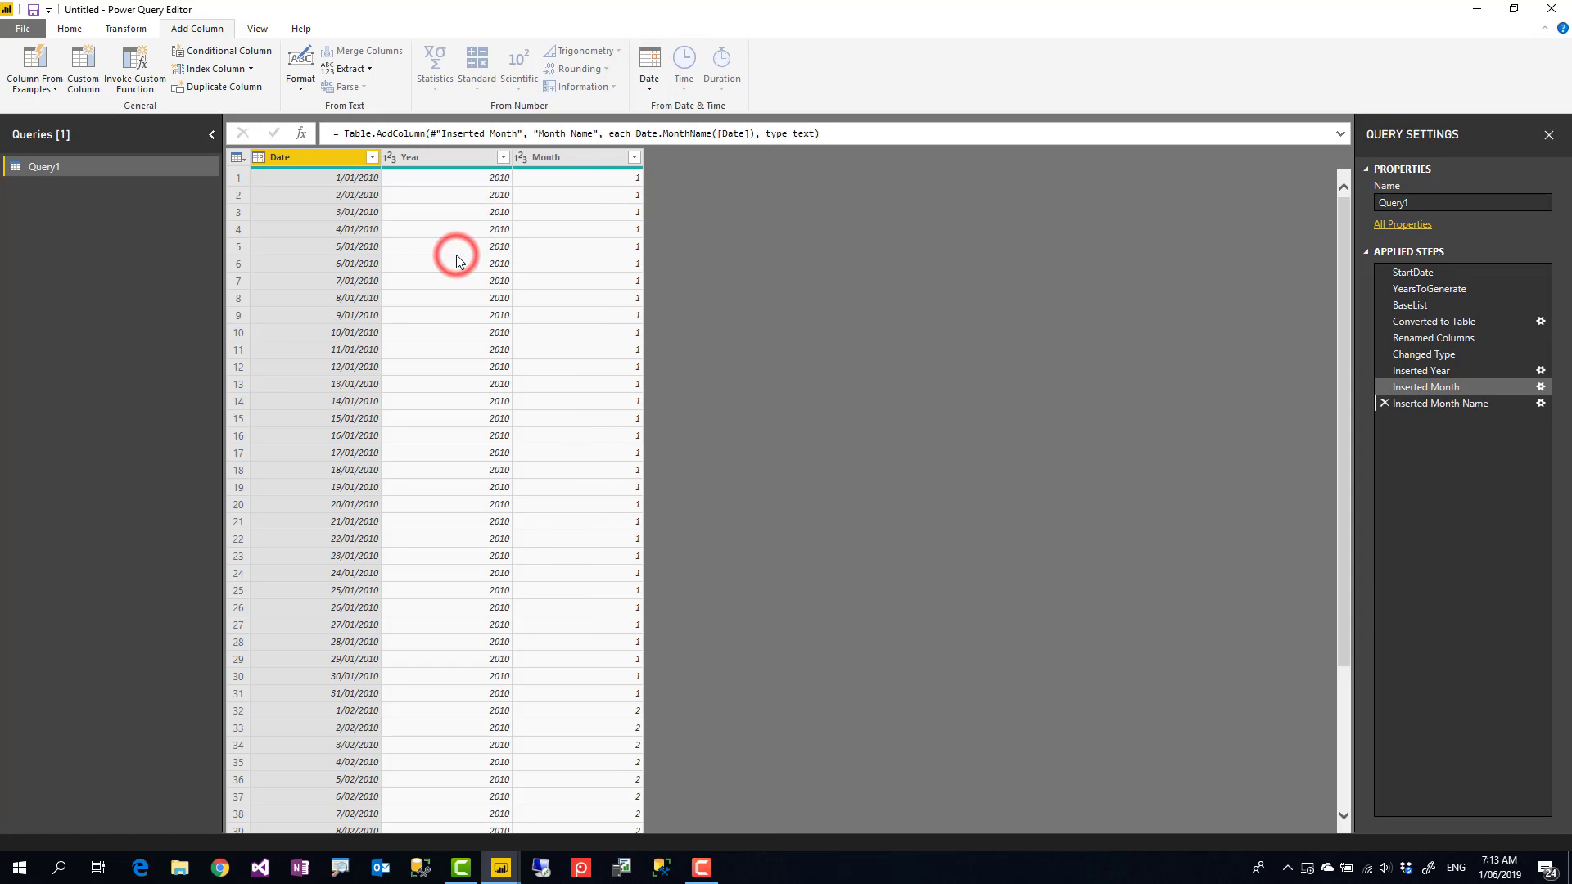
pyautogui.click(306, 159)
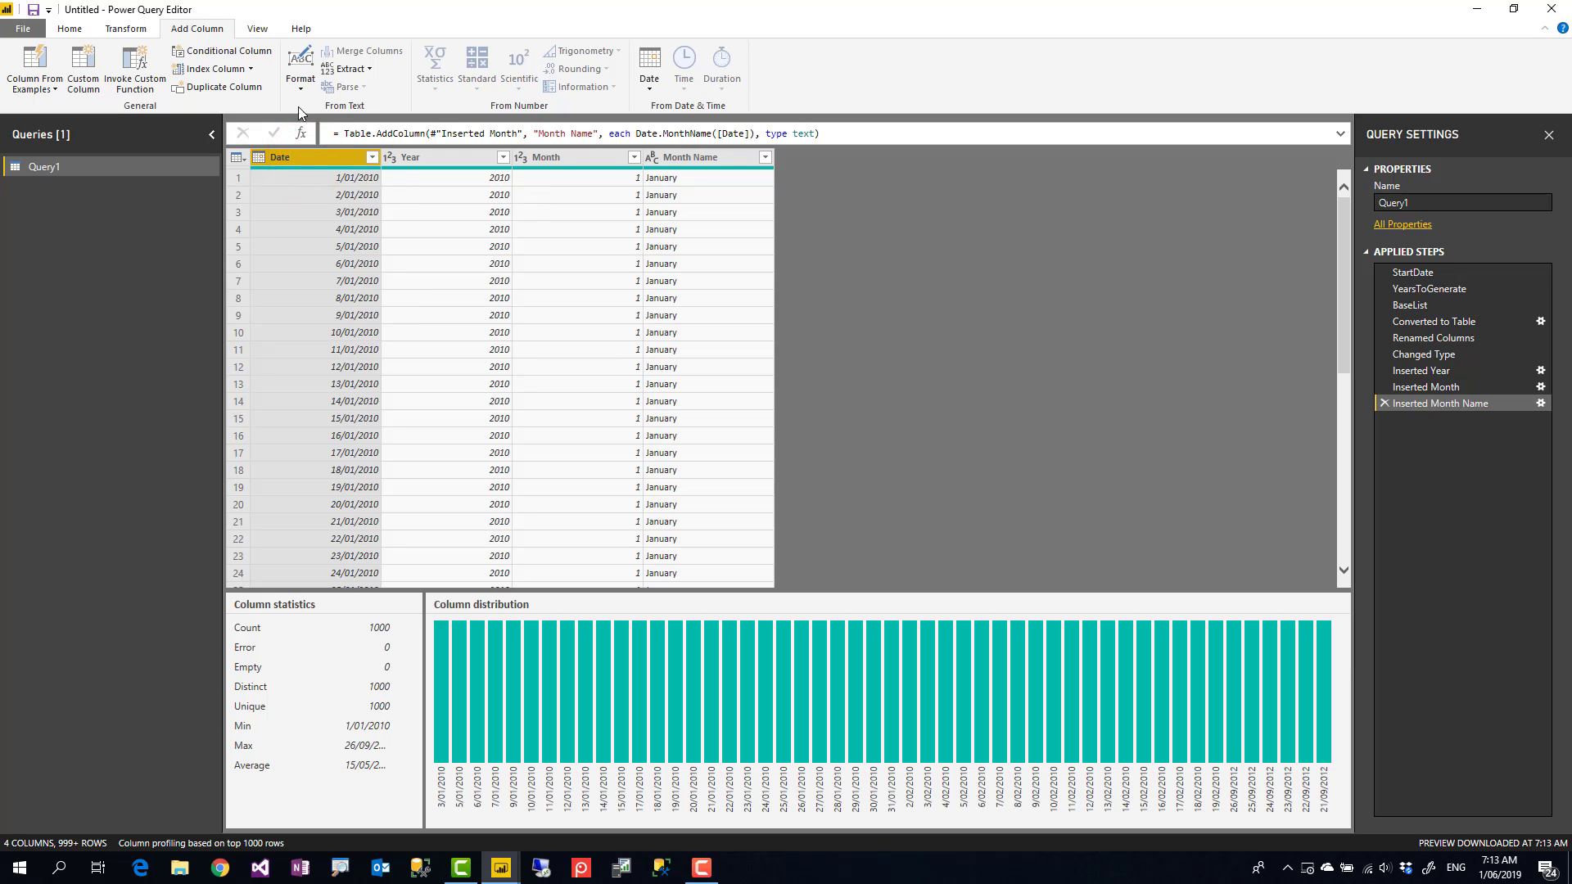
pyautogui.click(651, 88)
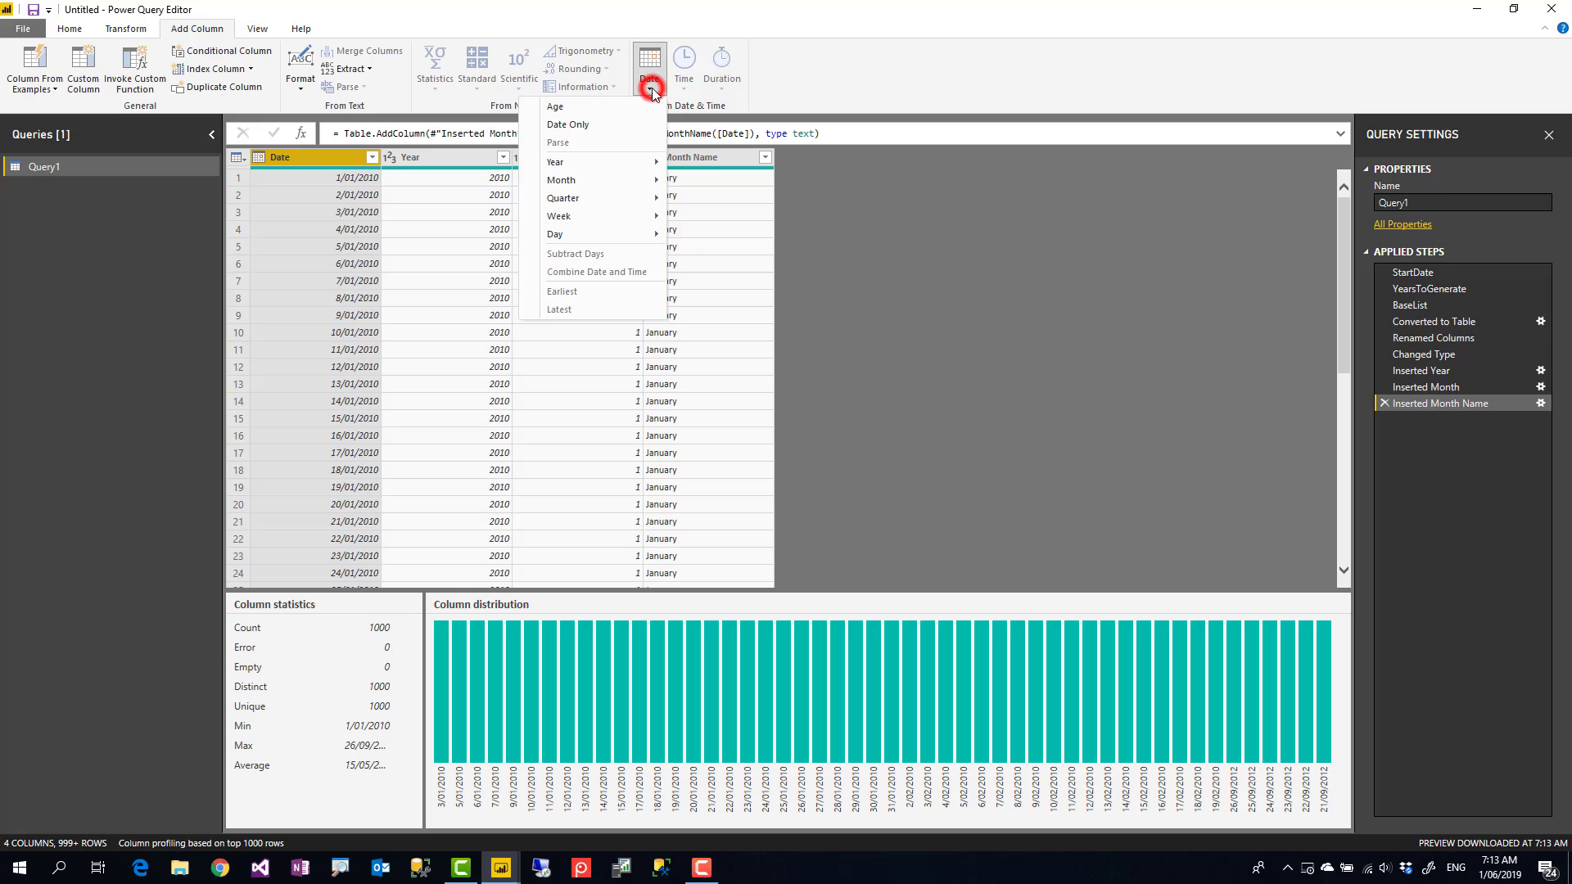
pyautogui.moveTo(607, 206)
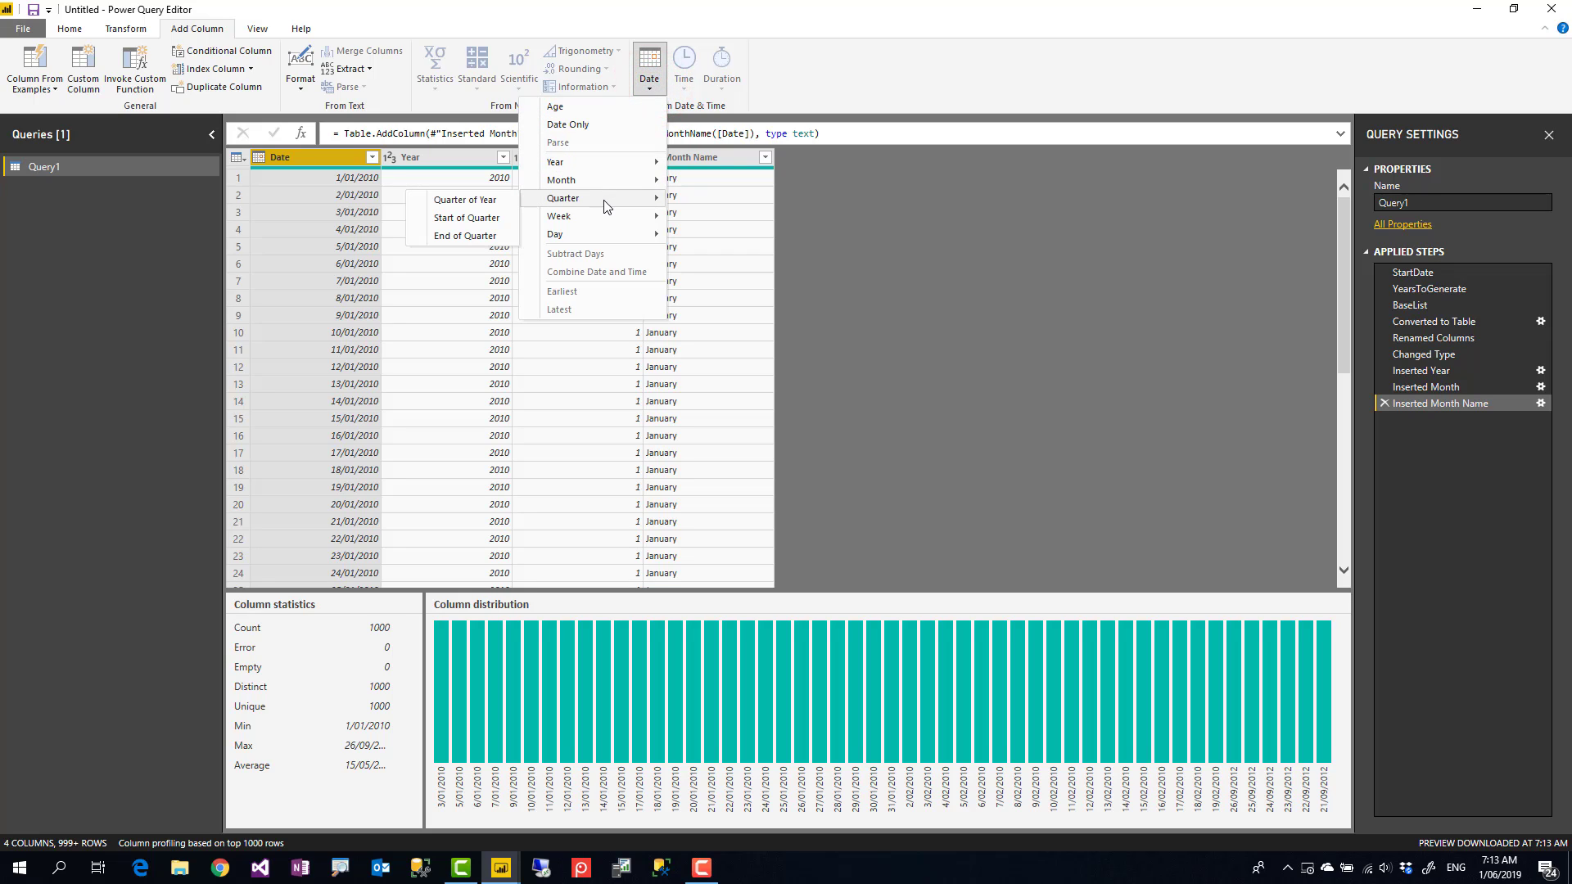
pyautogui.click(484, 205)
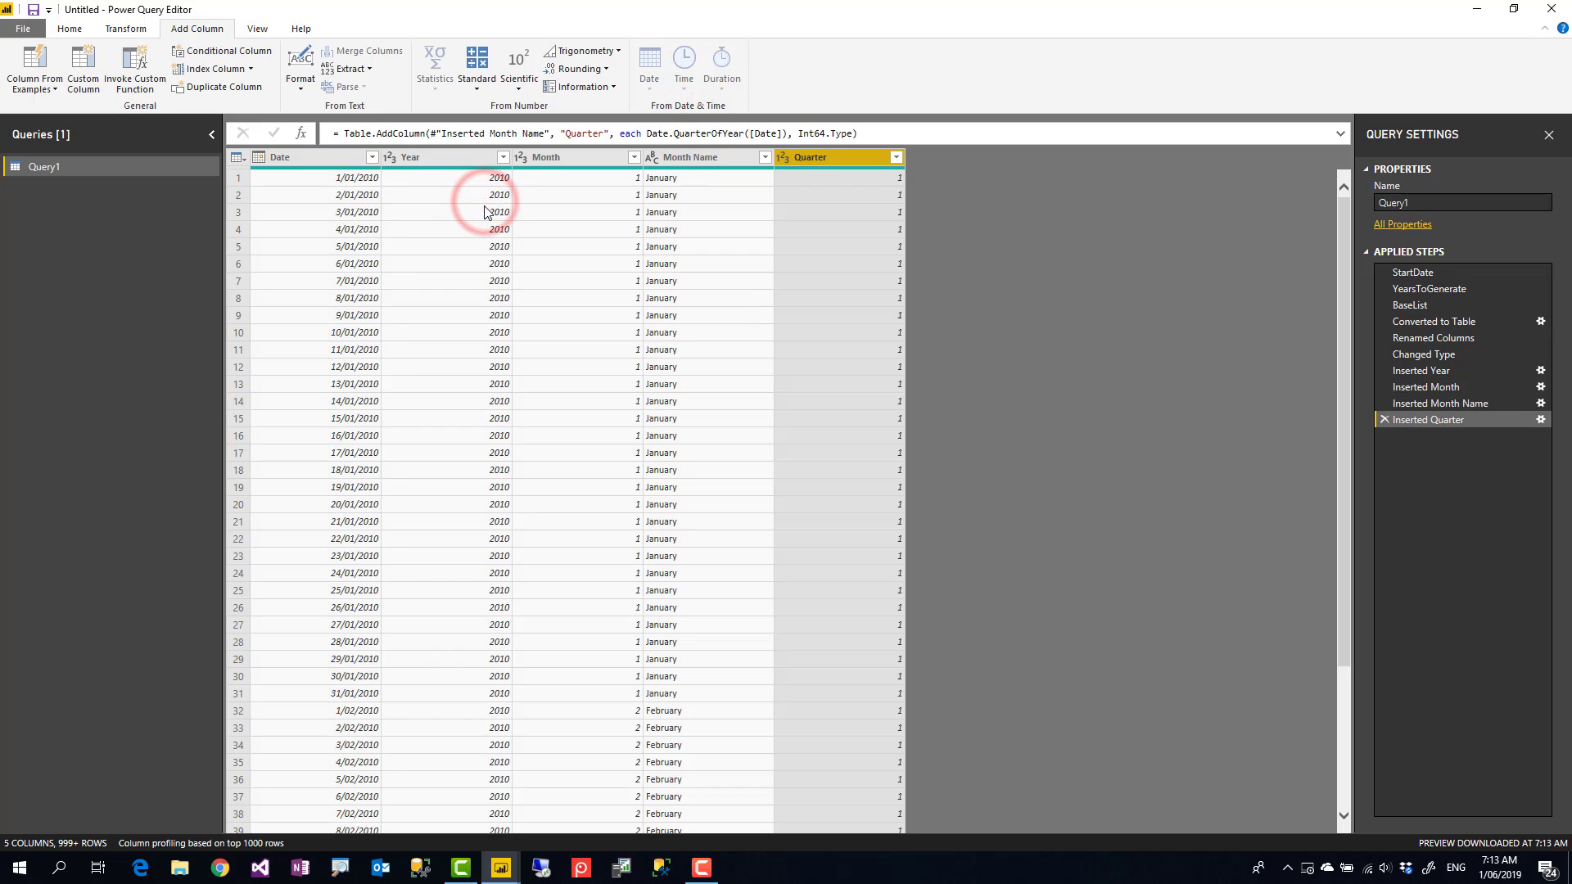
# - Add Week of Year and Week of Month columns from the Date column
pyautogui.click(333, 159)
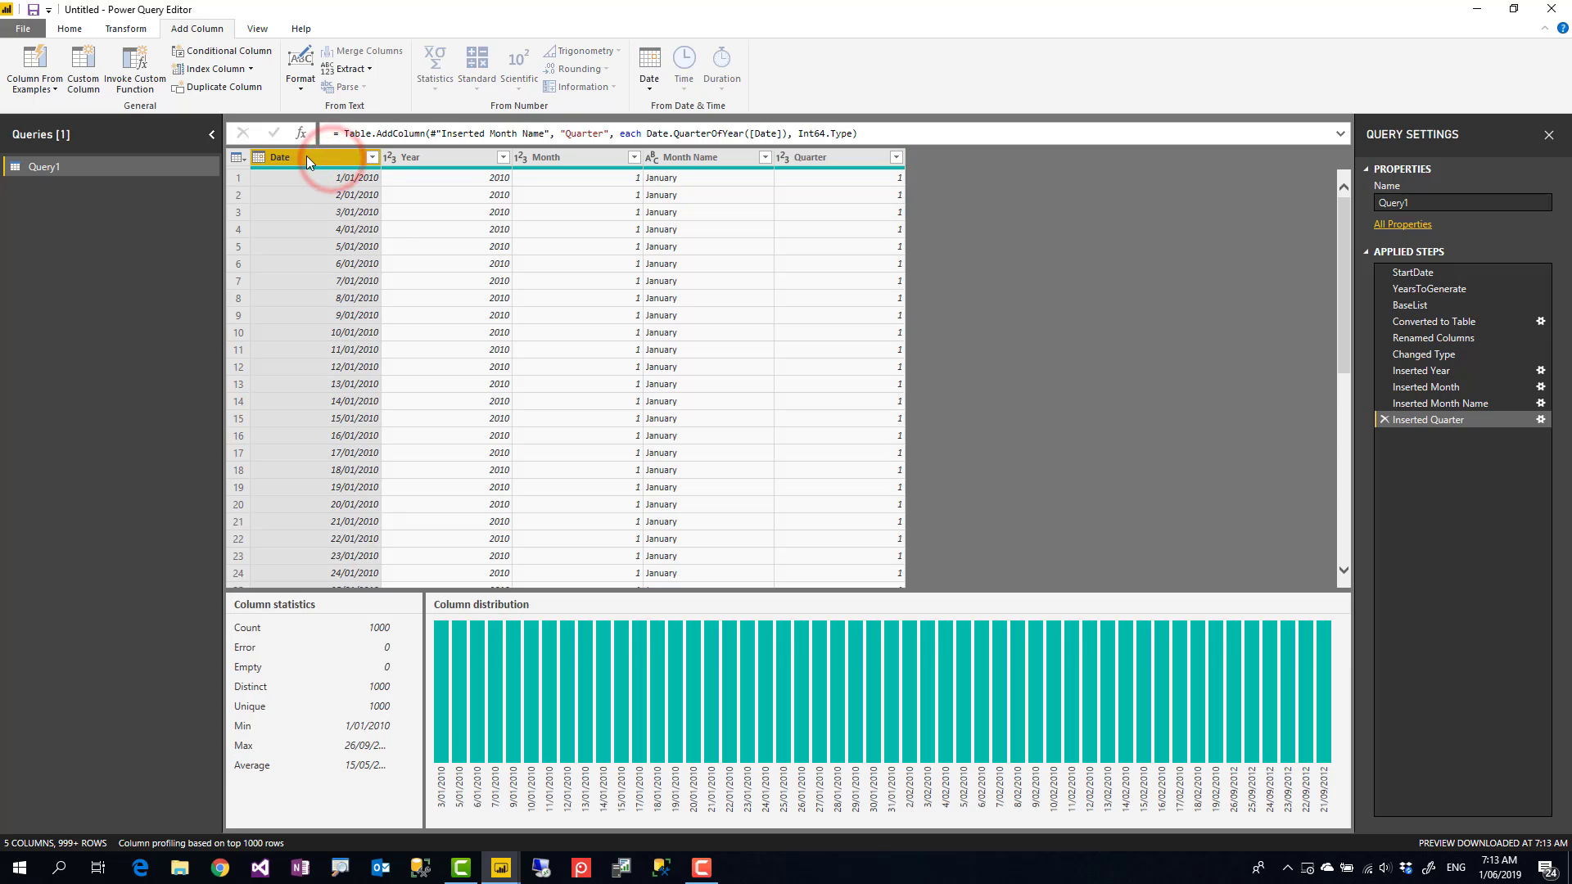
pyautogui.click(647, 81)
pyautogui.moveTo(579, 218)
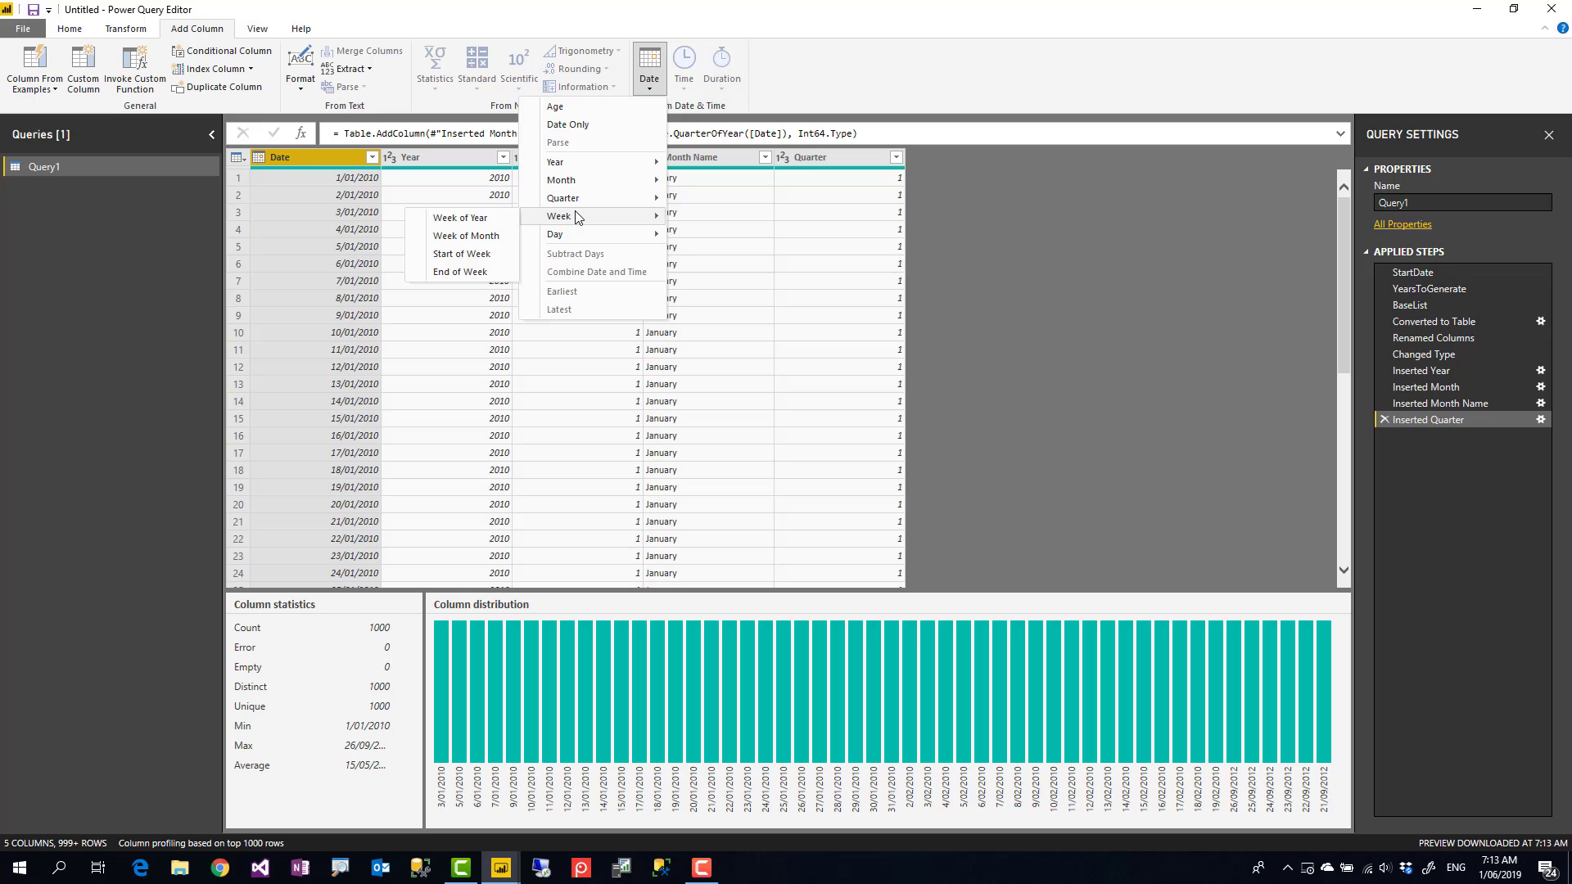
pyautogui.click(481, 217)
pyautogui.moveTo(318, 157); pyautogui.dragTo(419, 138)
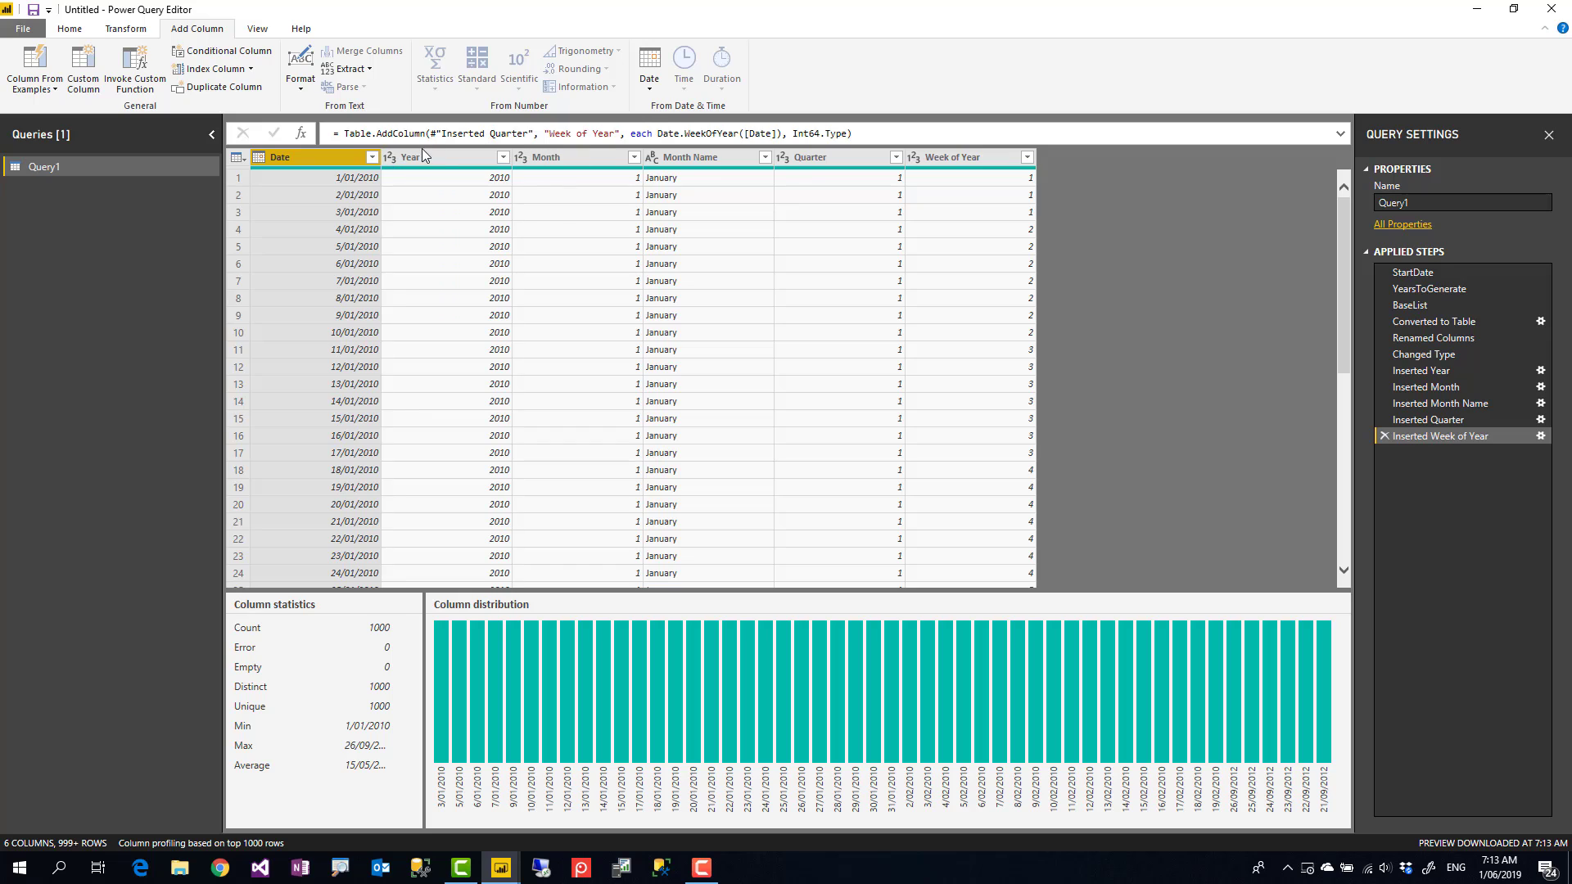
pyautogui.click(650, 82)
pyautogui.moveTo(589, 216)
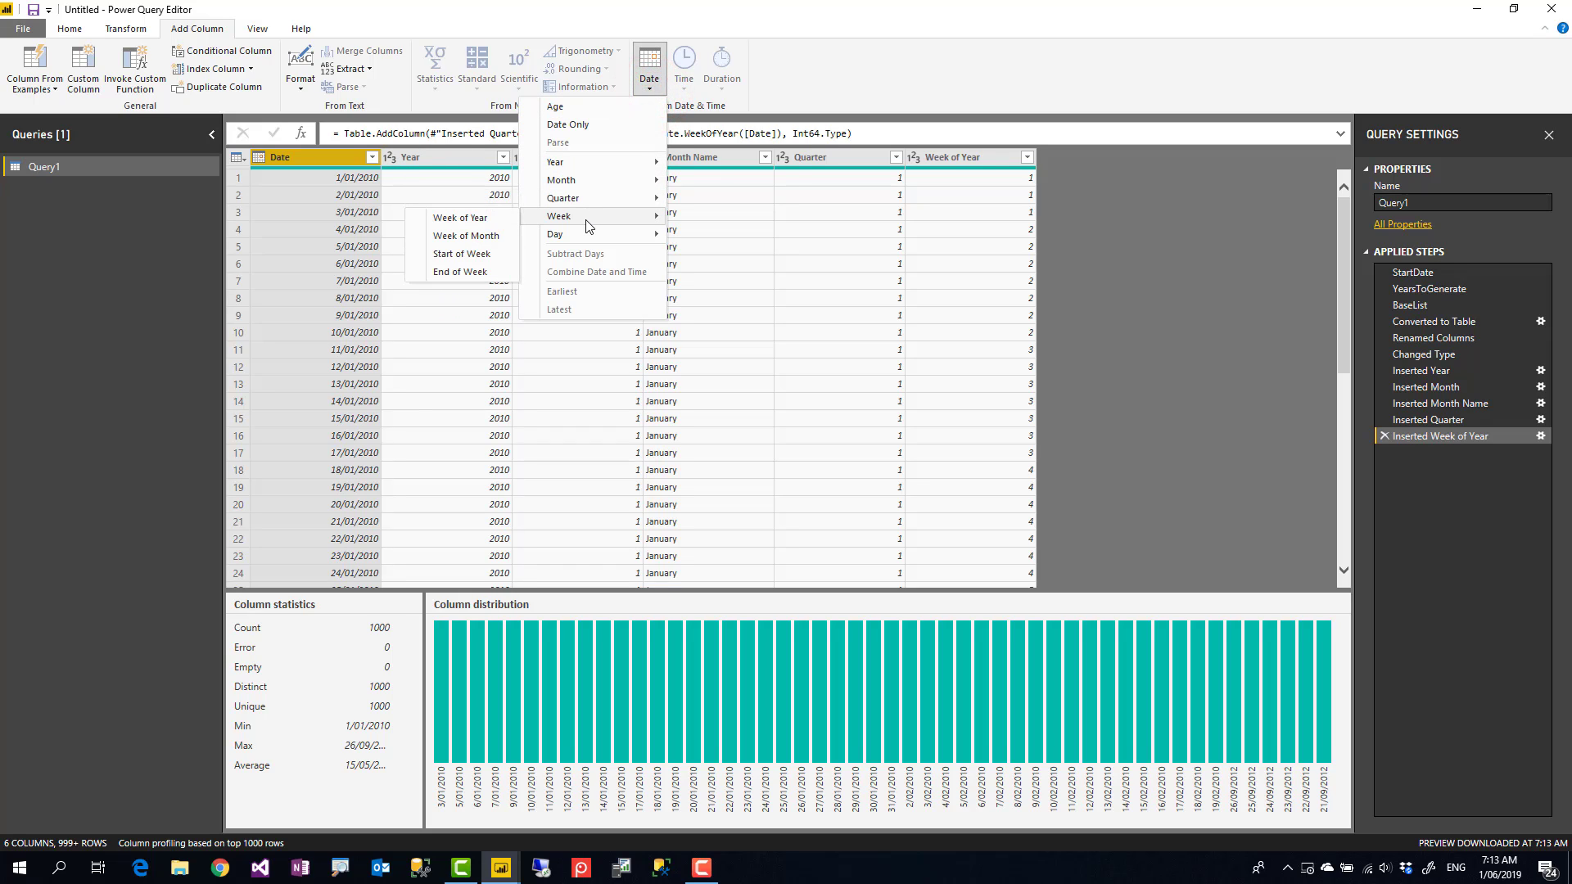
pyautogui.click(492, 238)
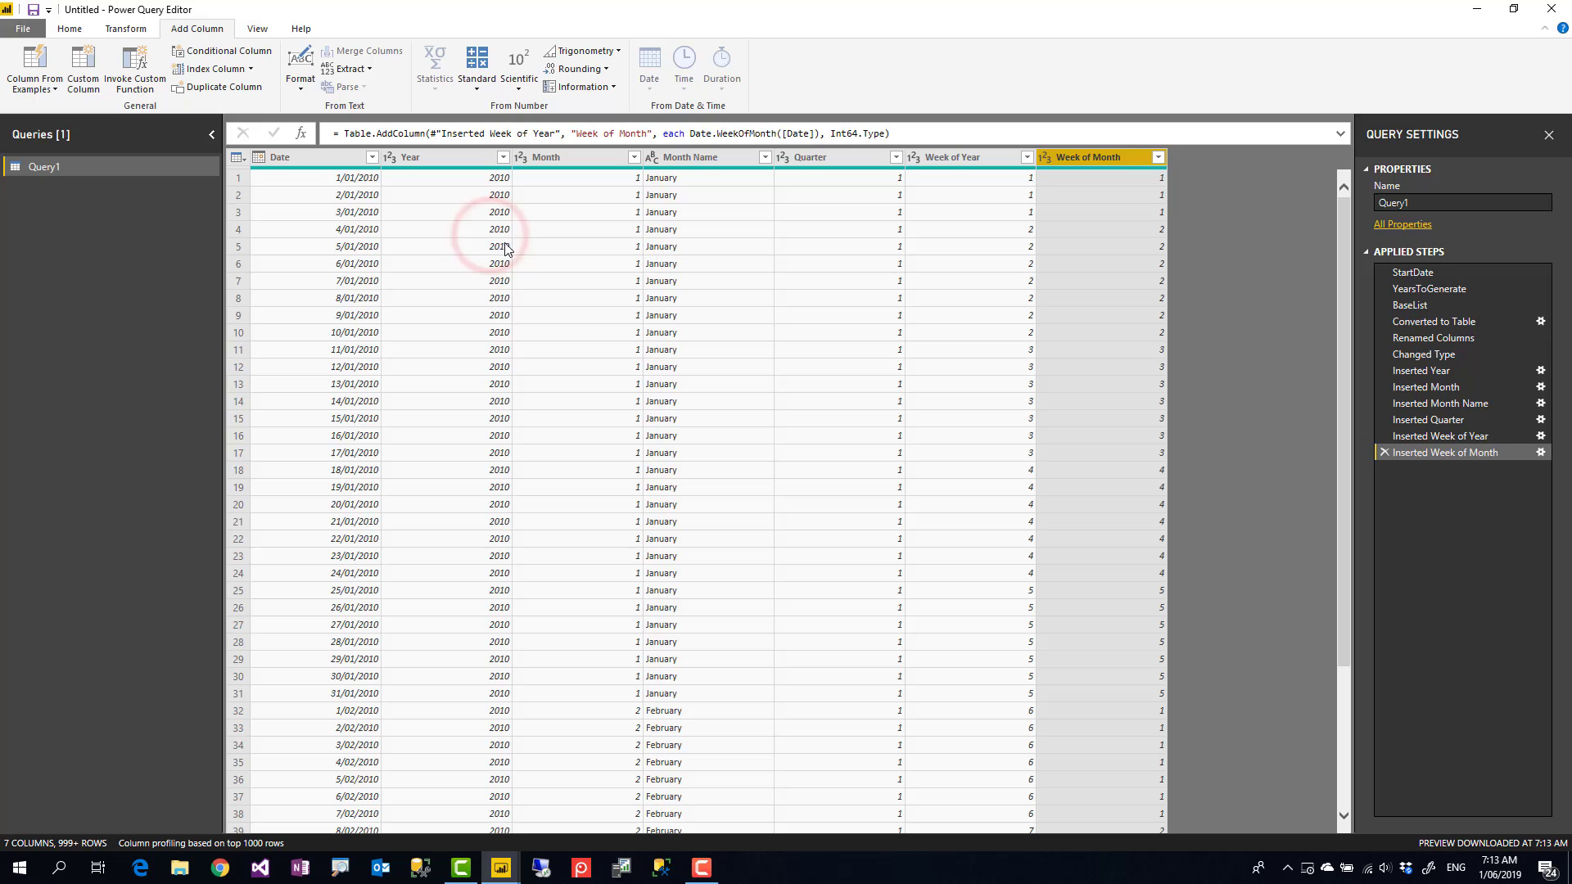
# - Add a Day column giving the day of the month from Date
pyautogui.click(328, 159)
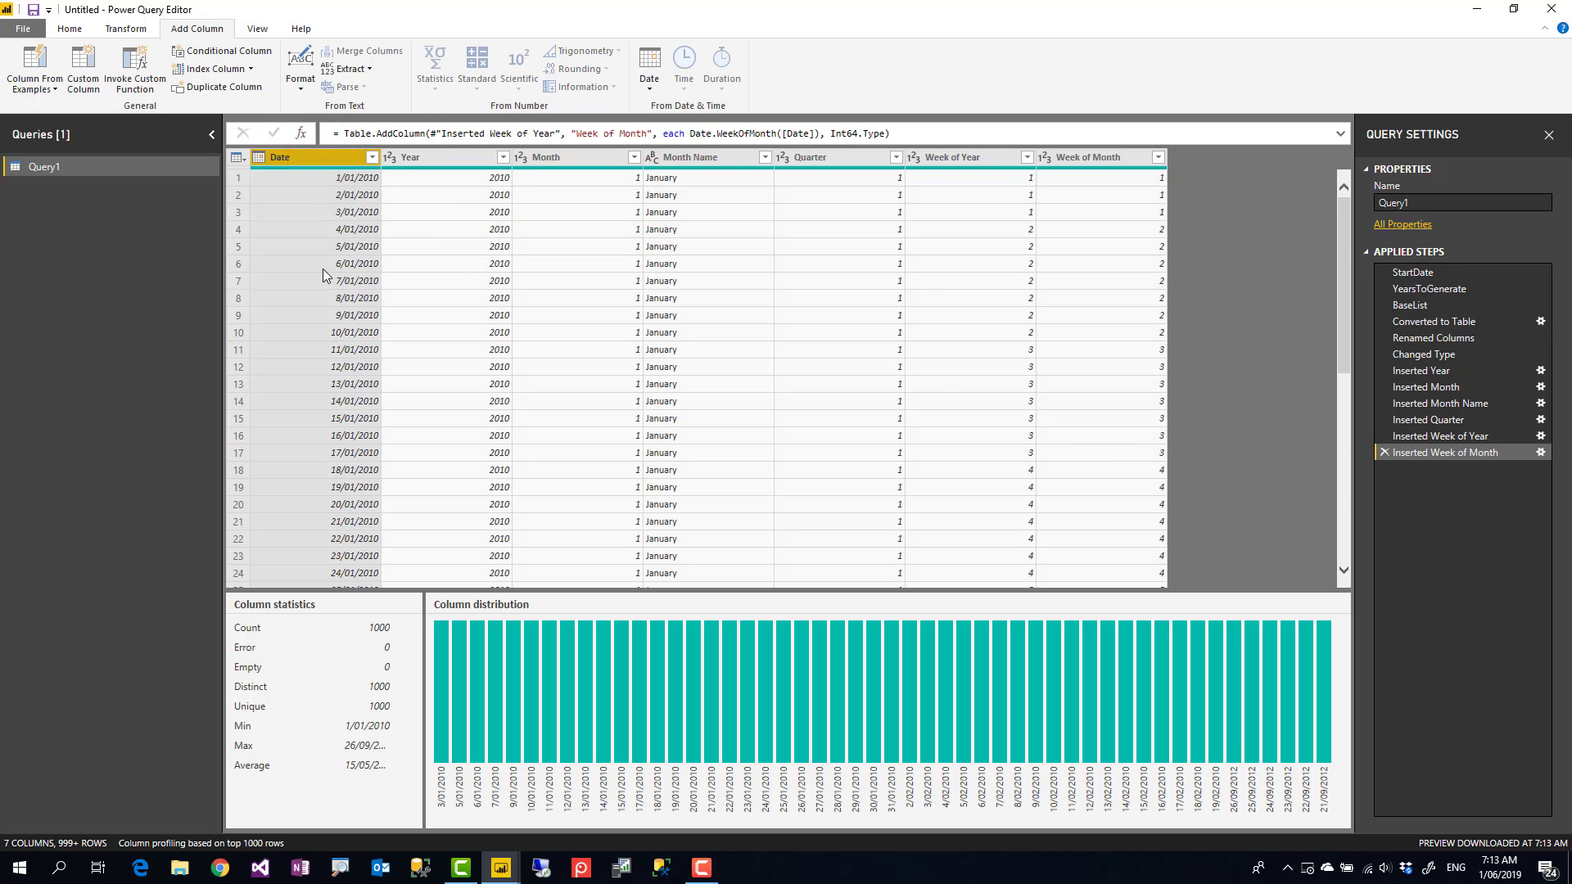
pyautogui.click(653, 91)
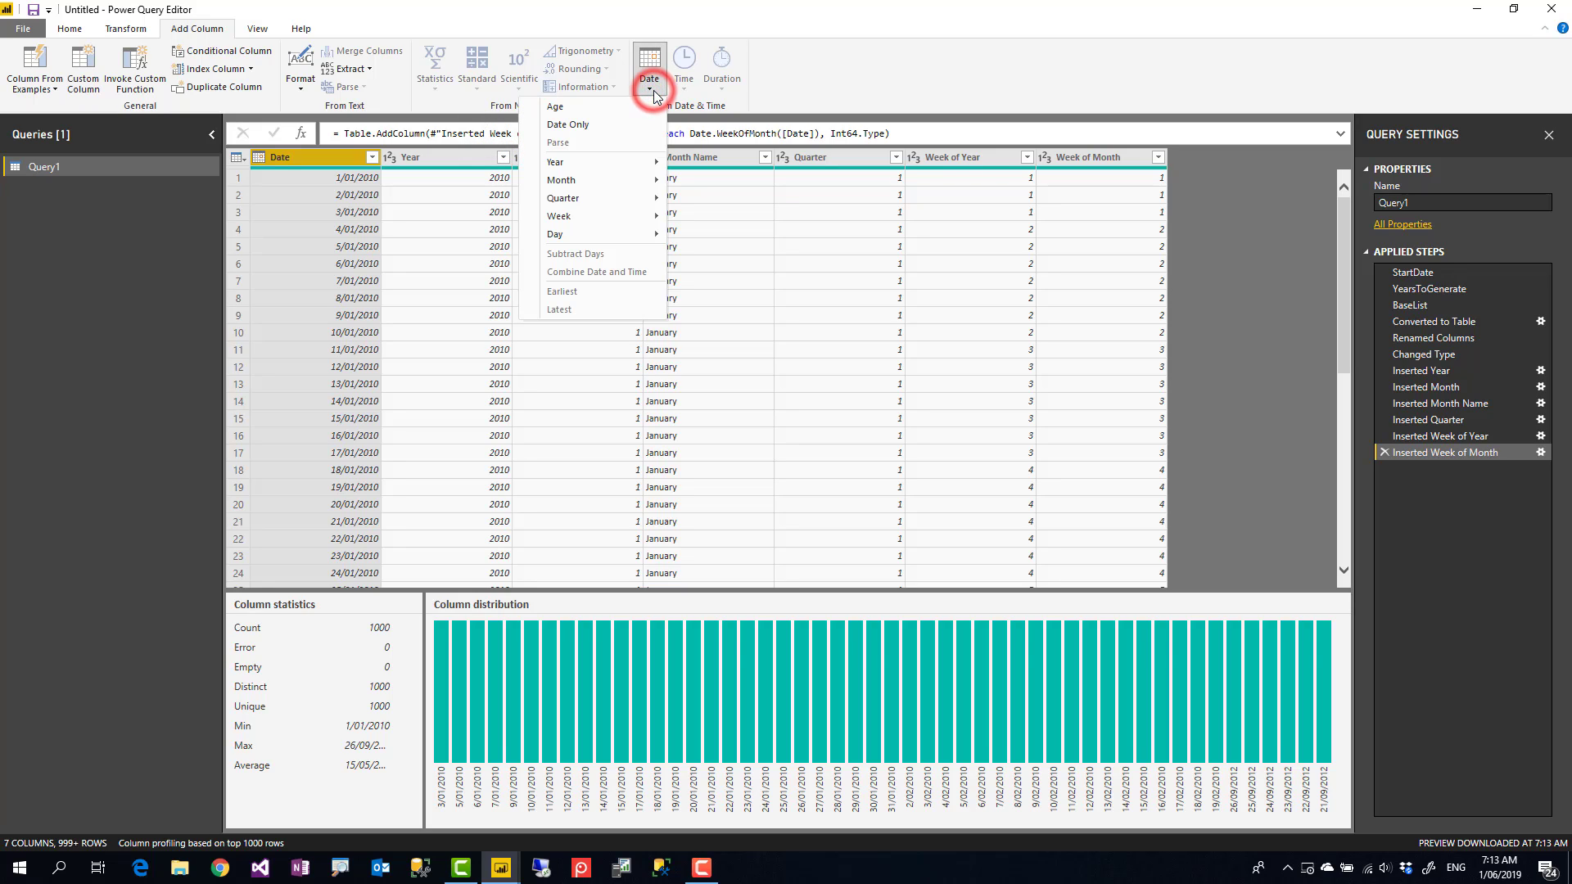
pyautogui.moveTo(608, 238)
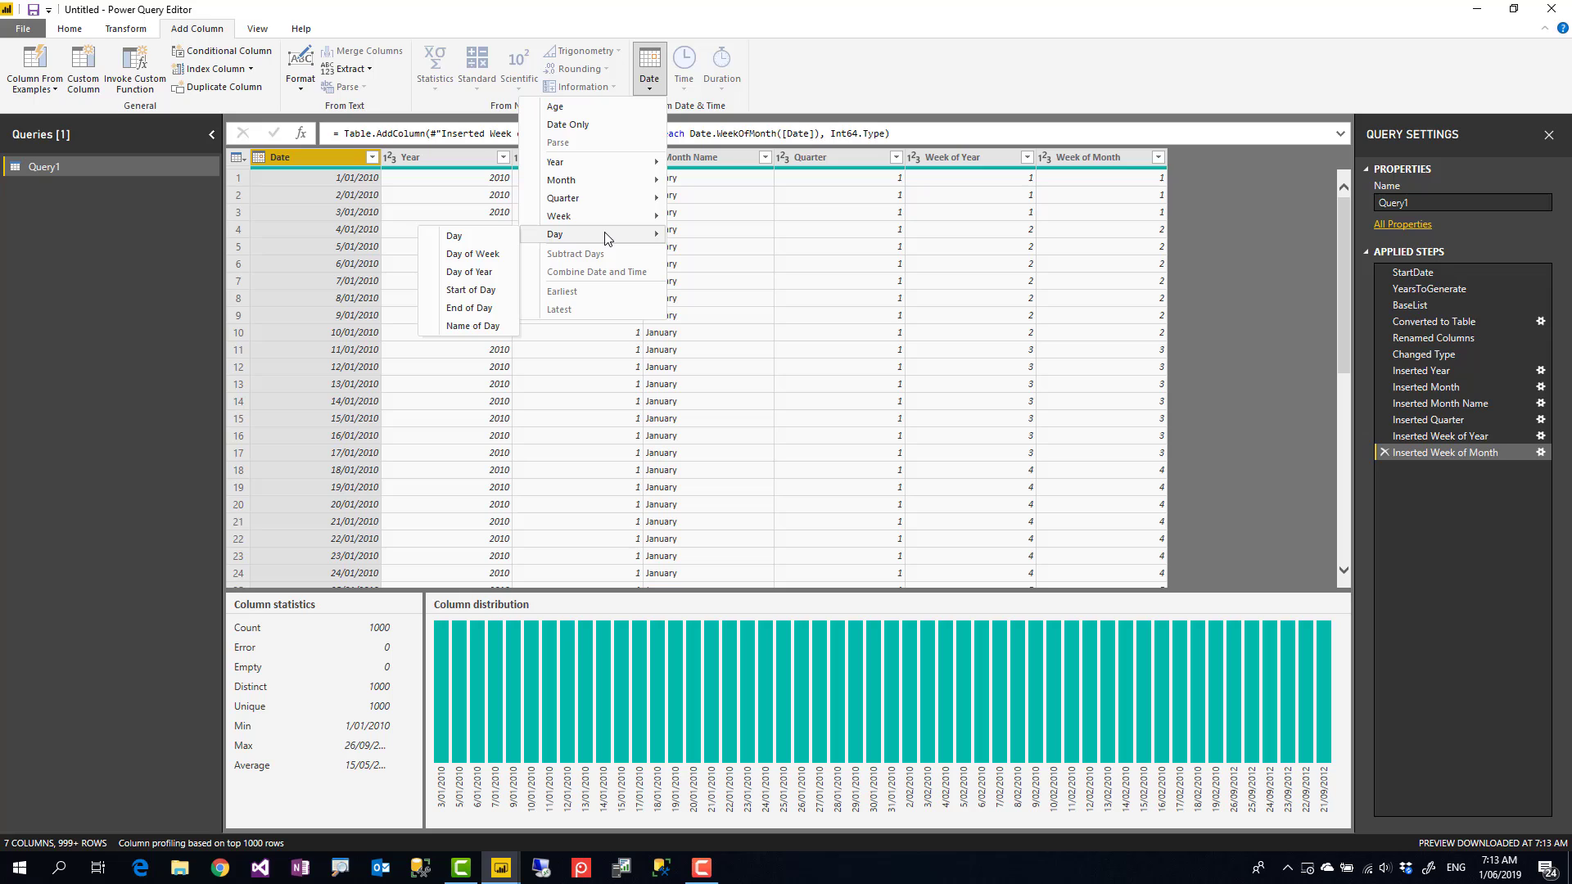
pyautogui.click(456, 236)
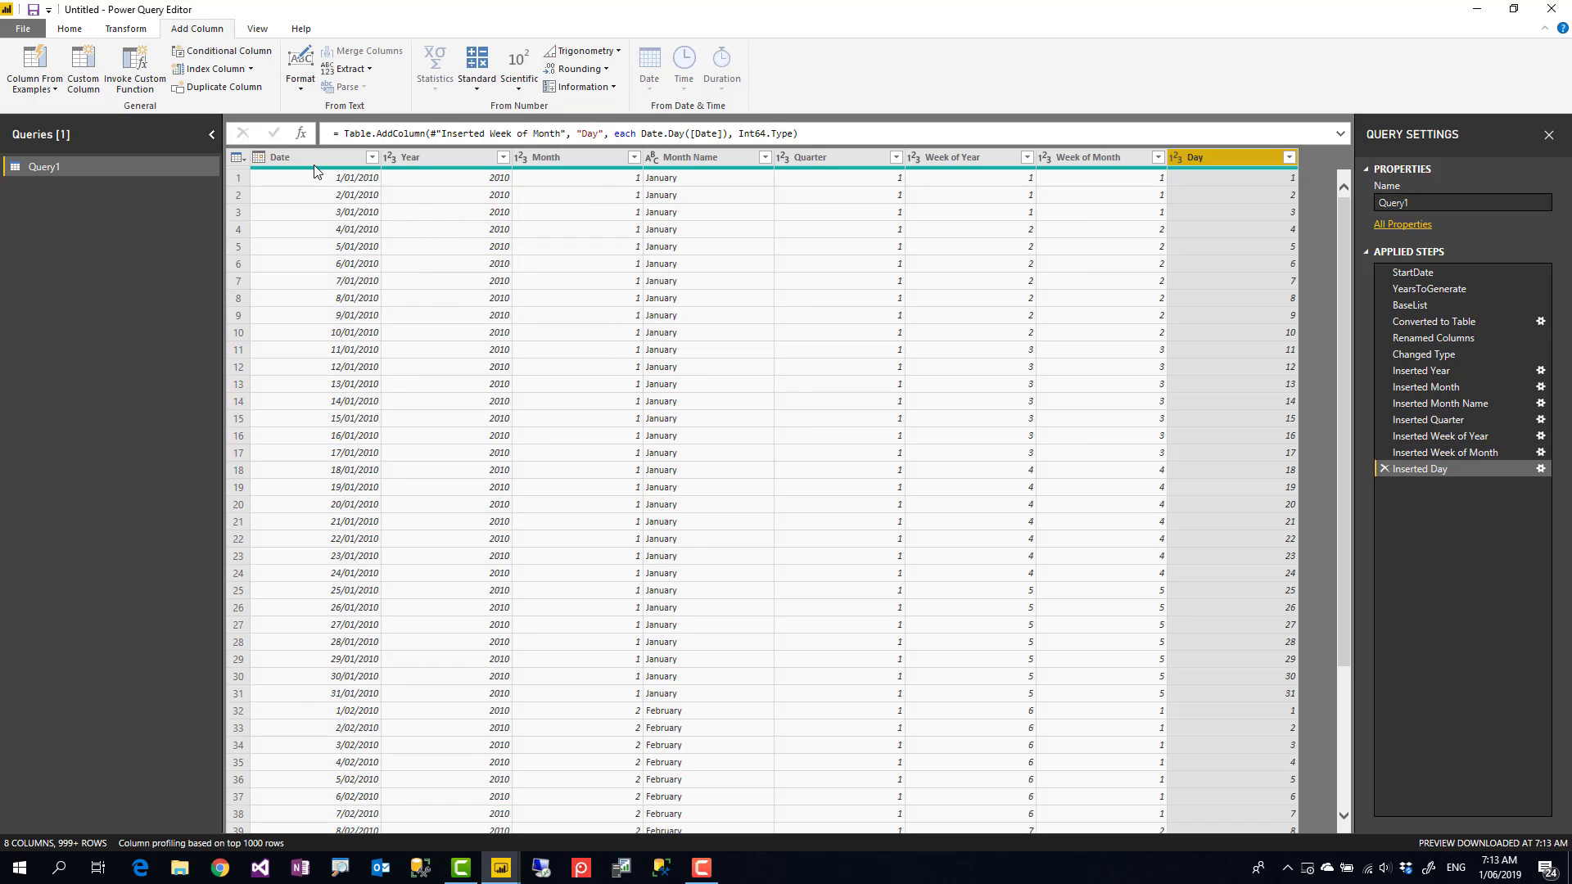
pyautogui.moveTo(306, 156); pyautogui.dragTo(626, 105)
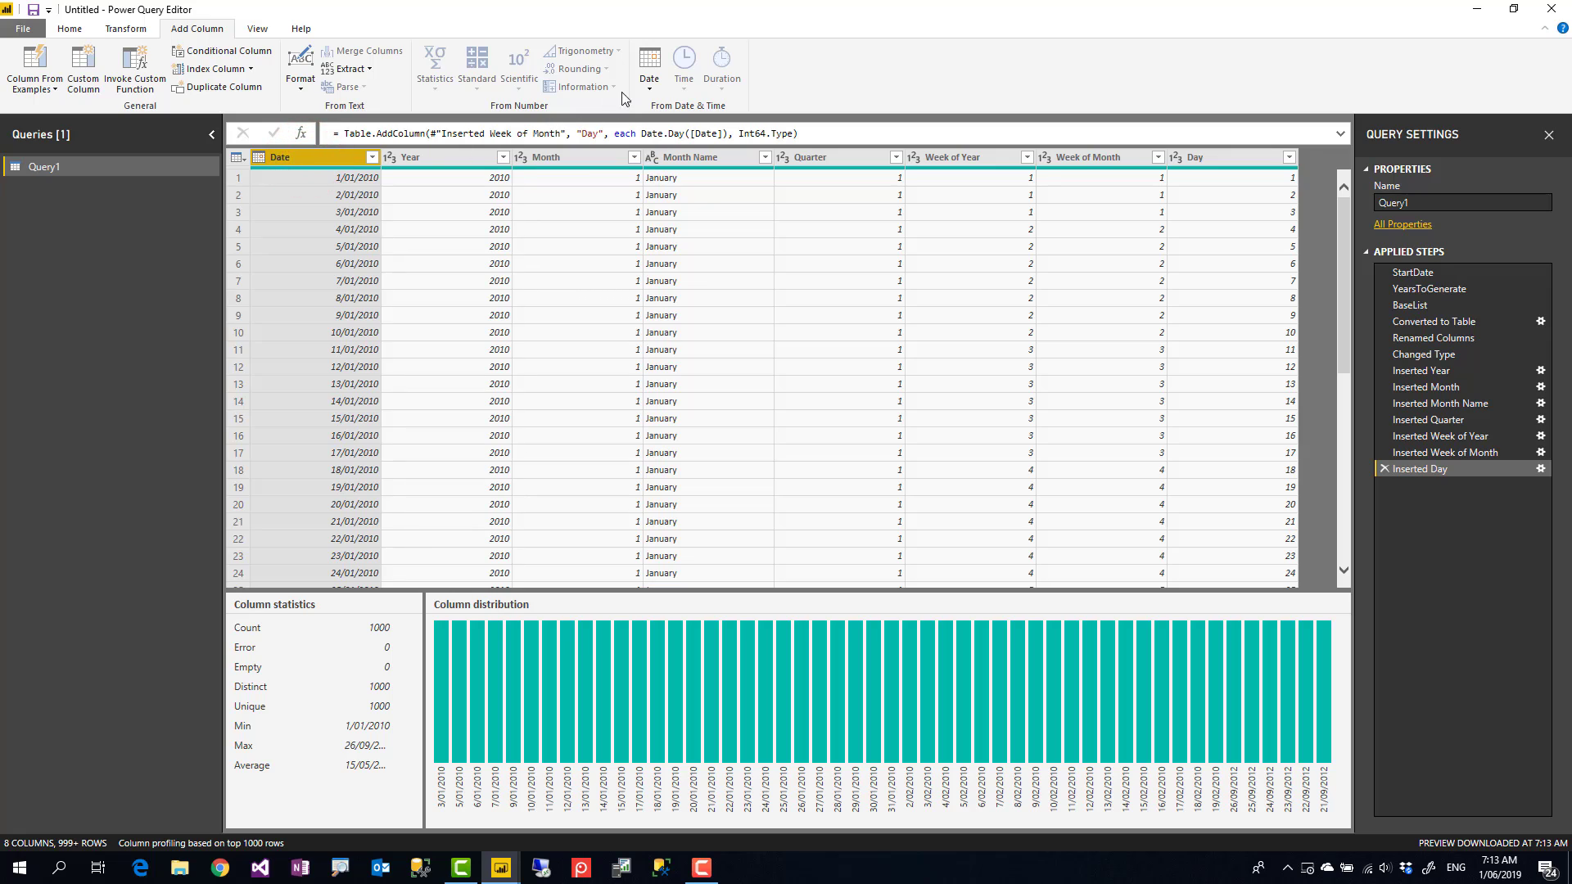
# - Add Day of Week and Day of Year columns from the Date column
pyautogui.click(649, 78)
pyautogui.moveTo(578, 235)
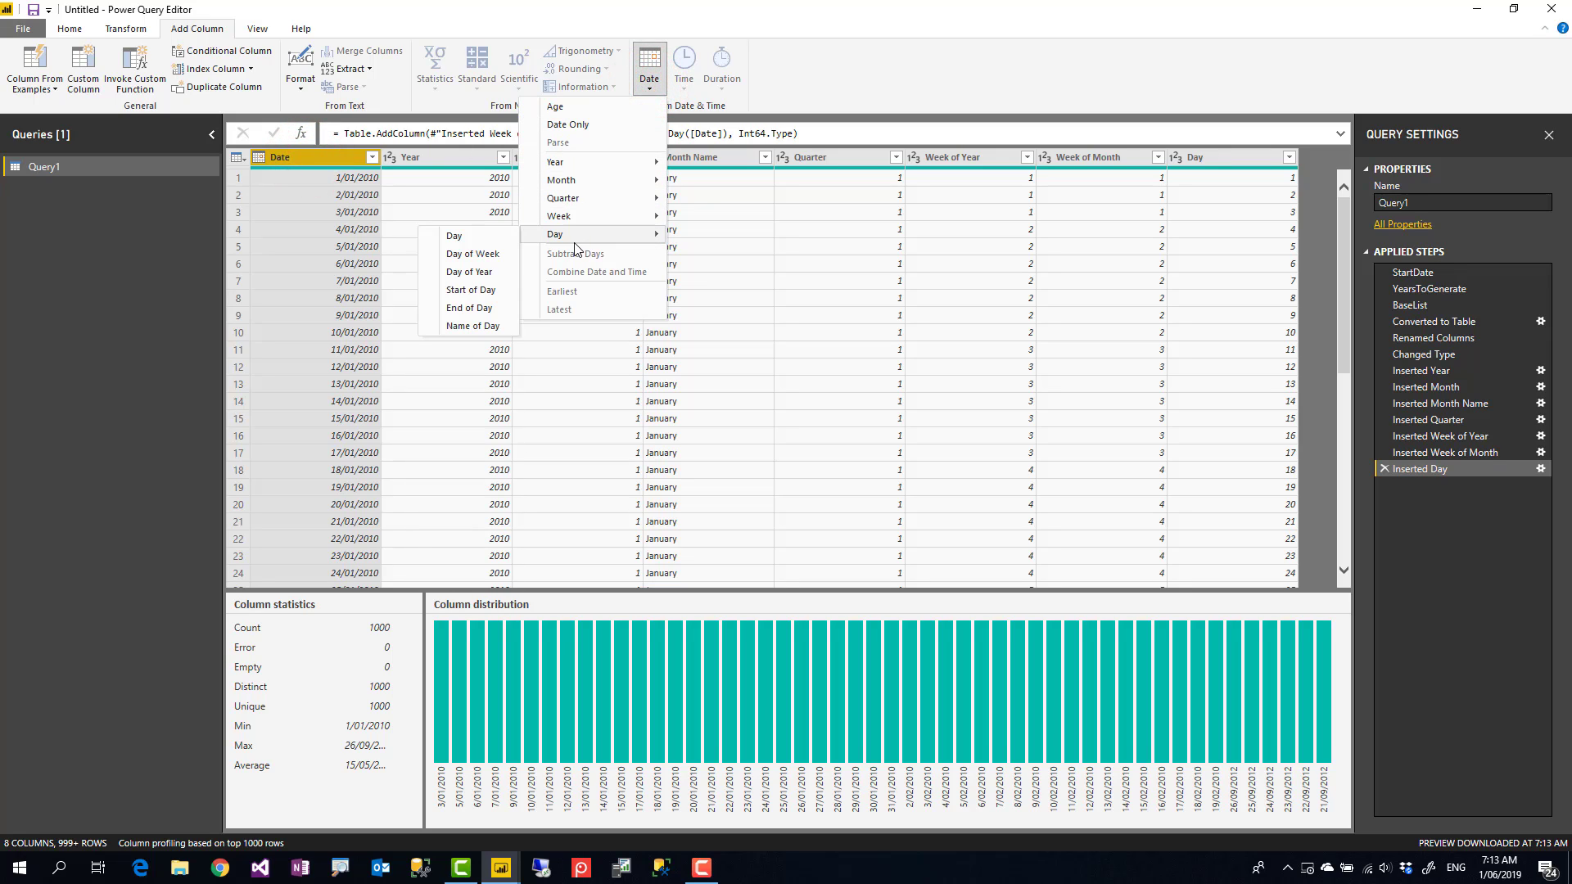
pyautogui.click(485, 255)
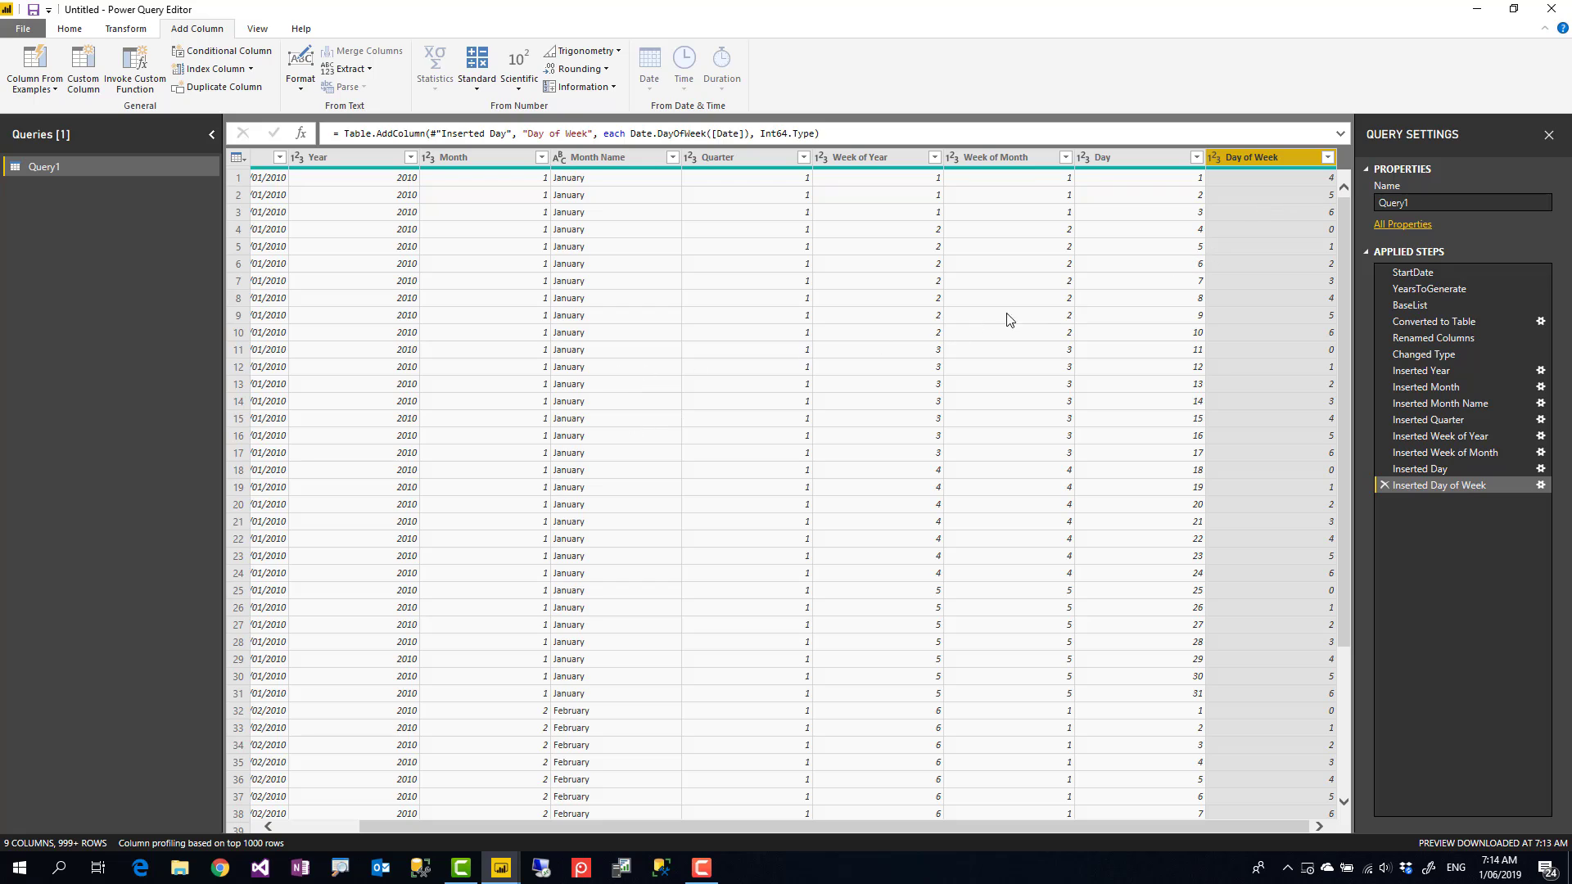
pyautogui.click(304, 829)
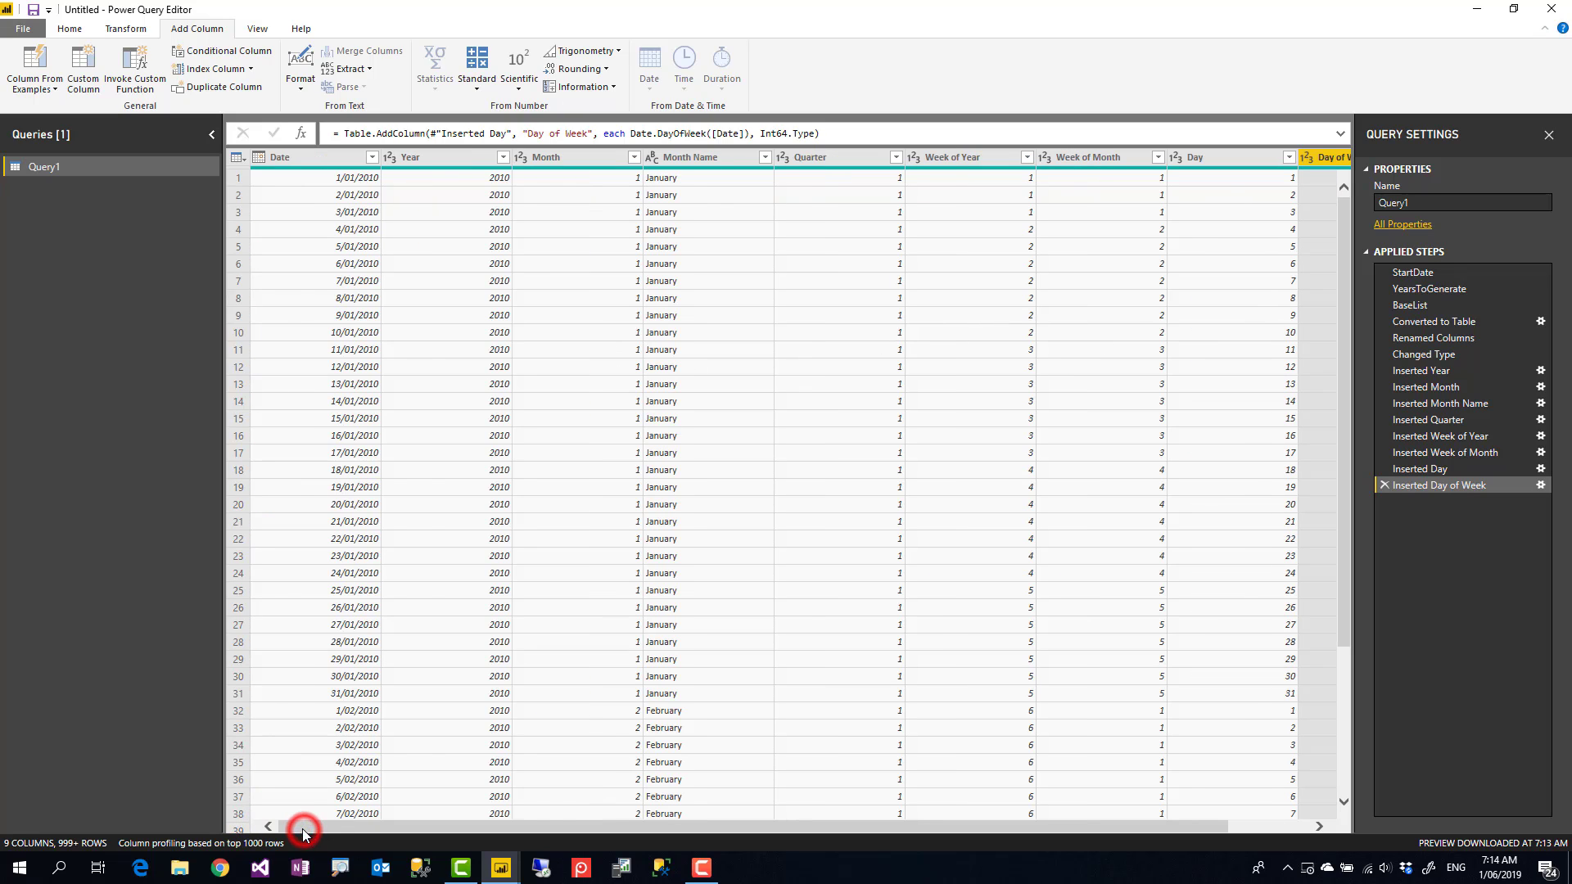
pyautogui.click(308, 162)
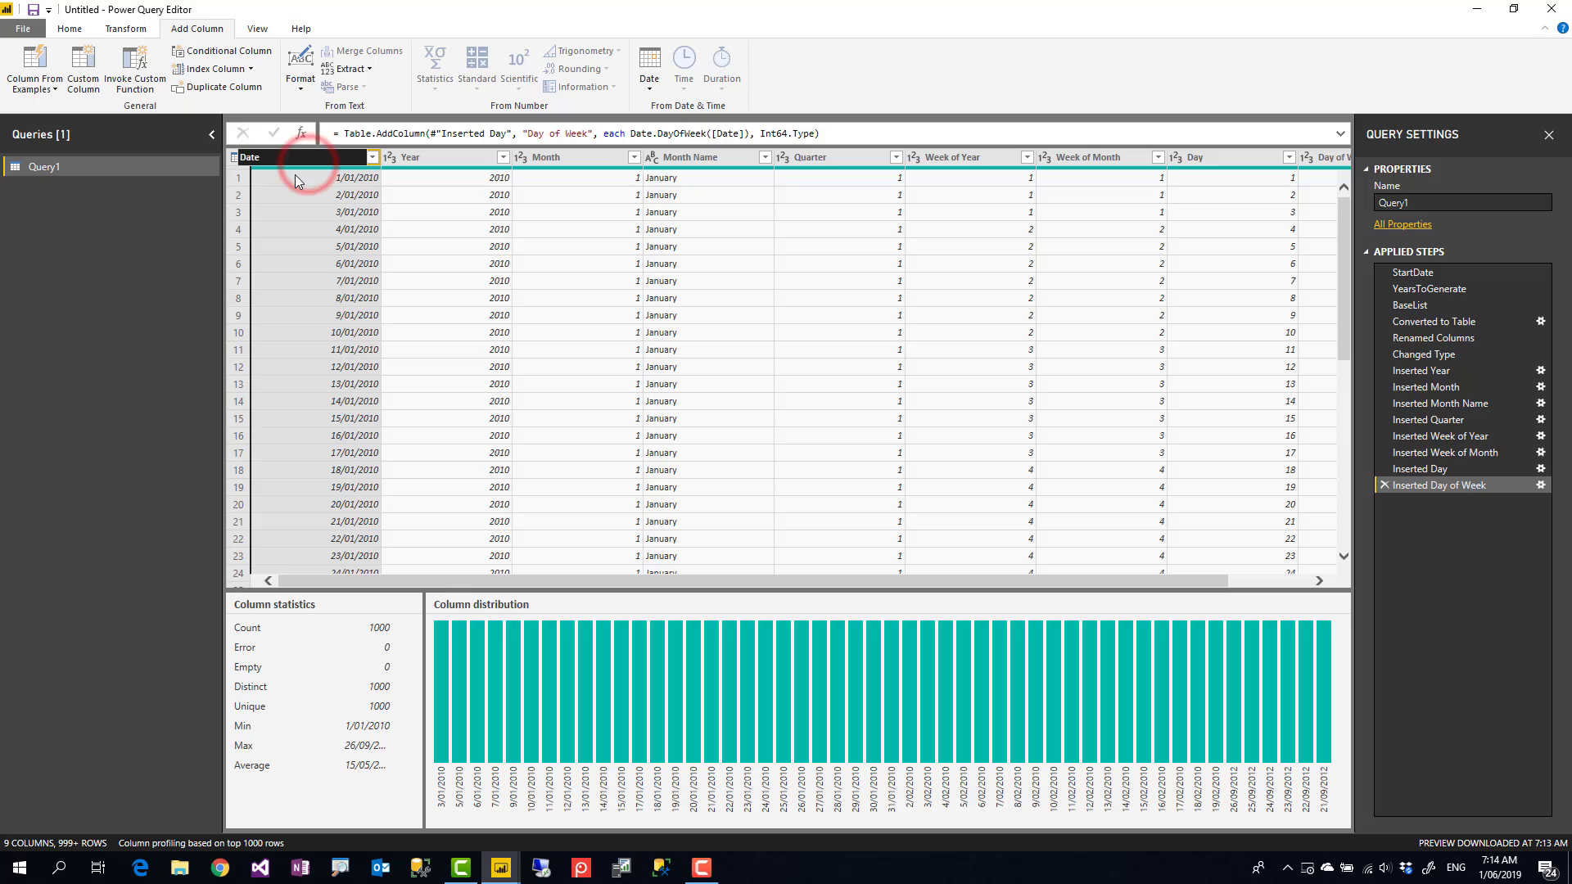
pyautogui.click(655, 91)
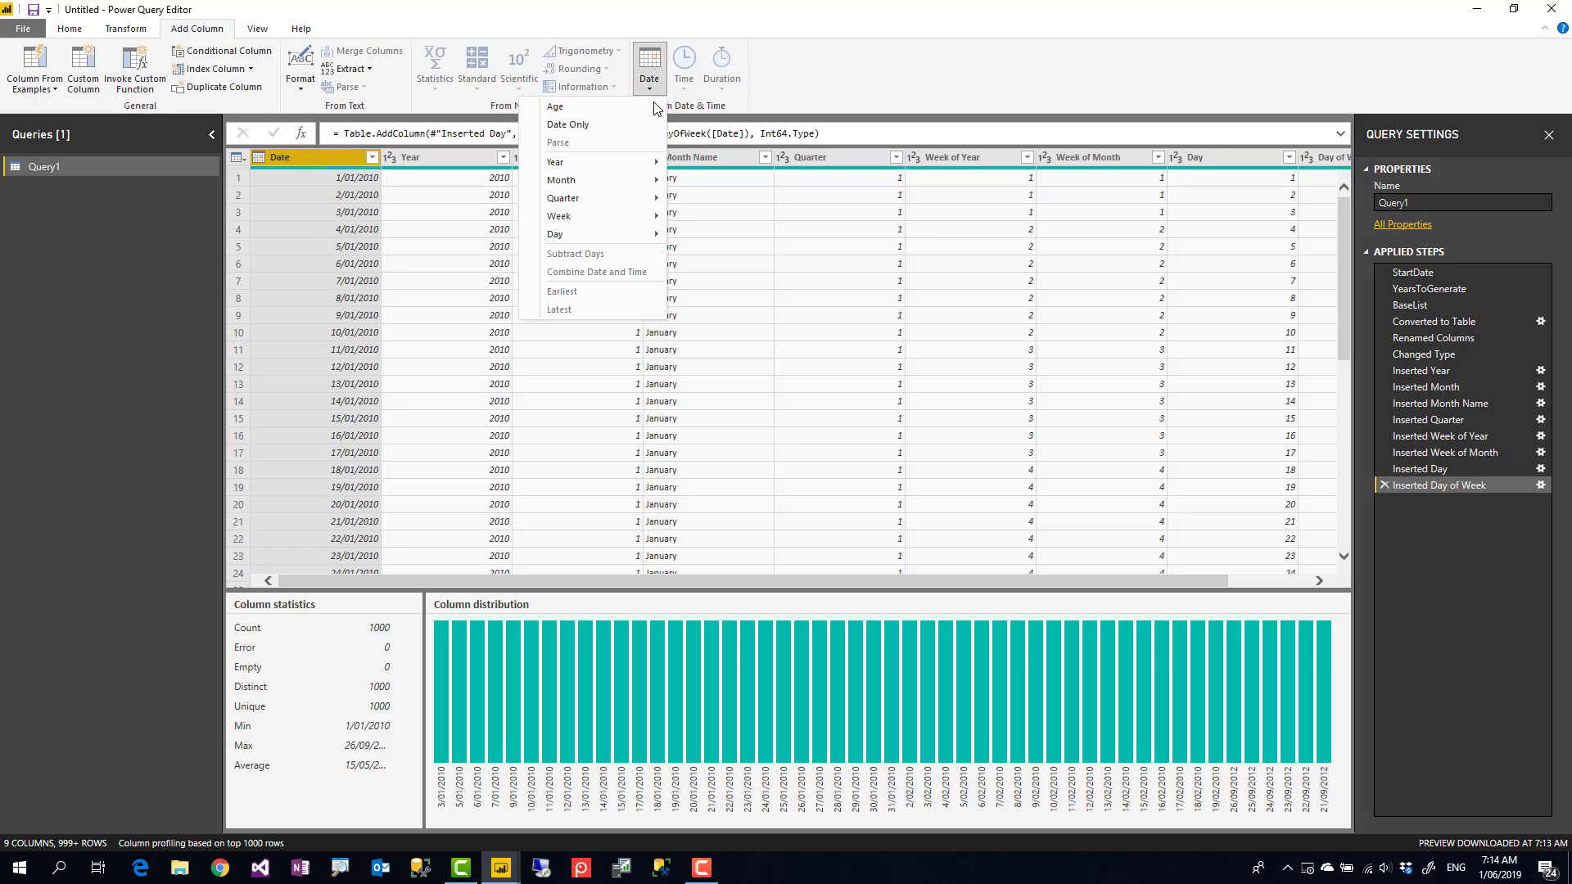
pyautogui.moveTo(592, 233)
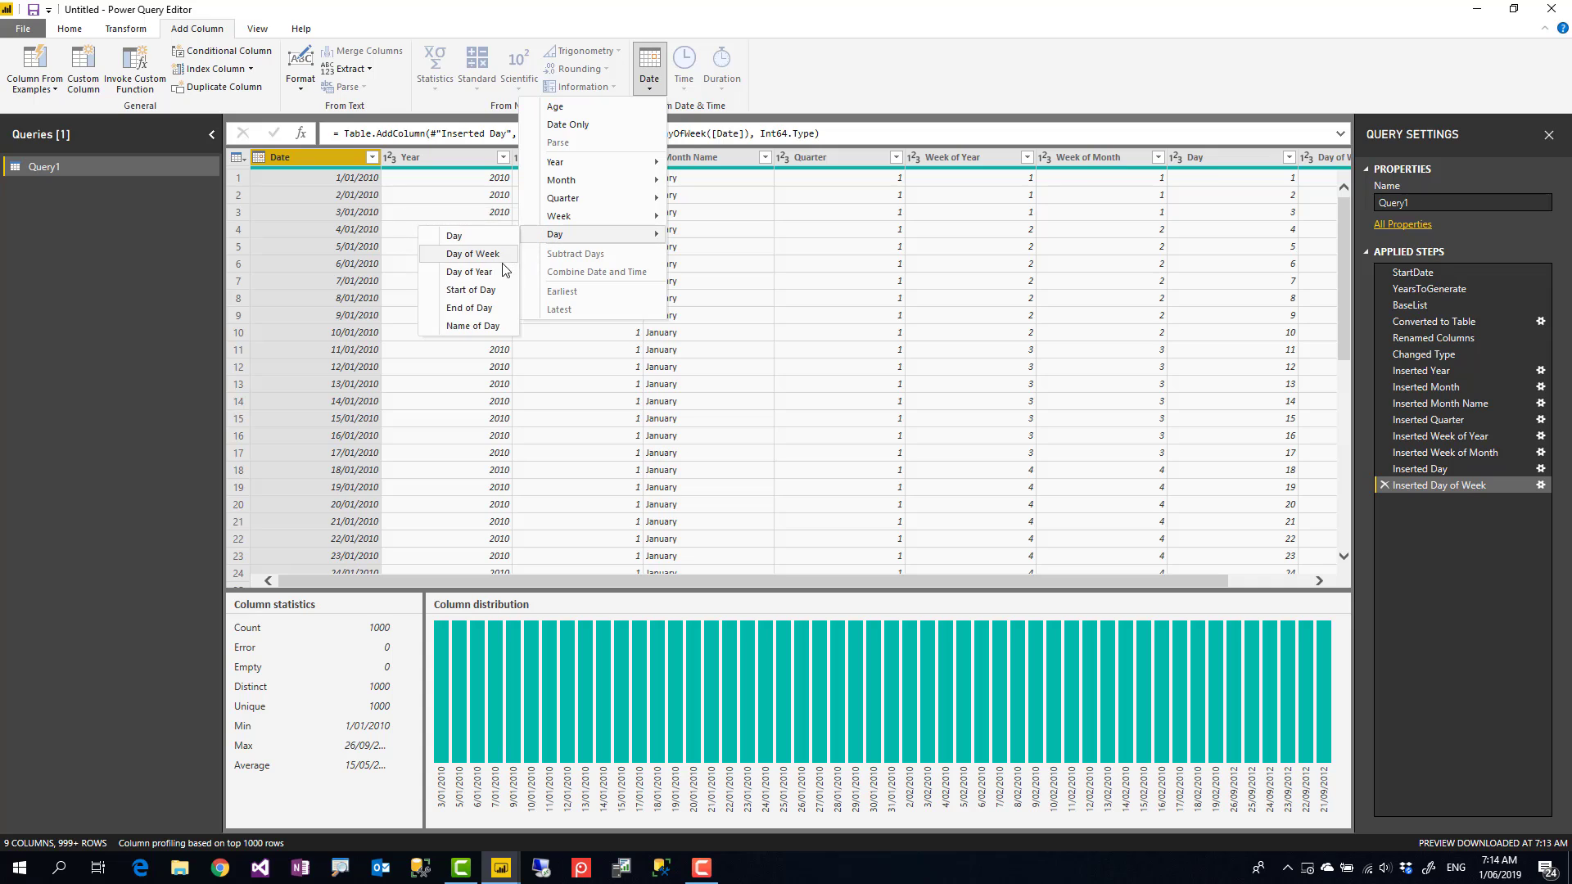
pyautogui.click(479, 272)
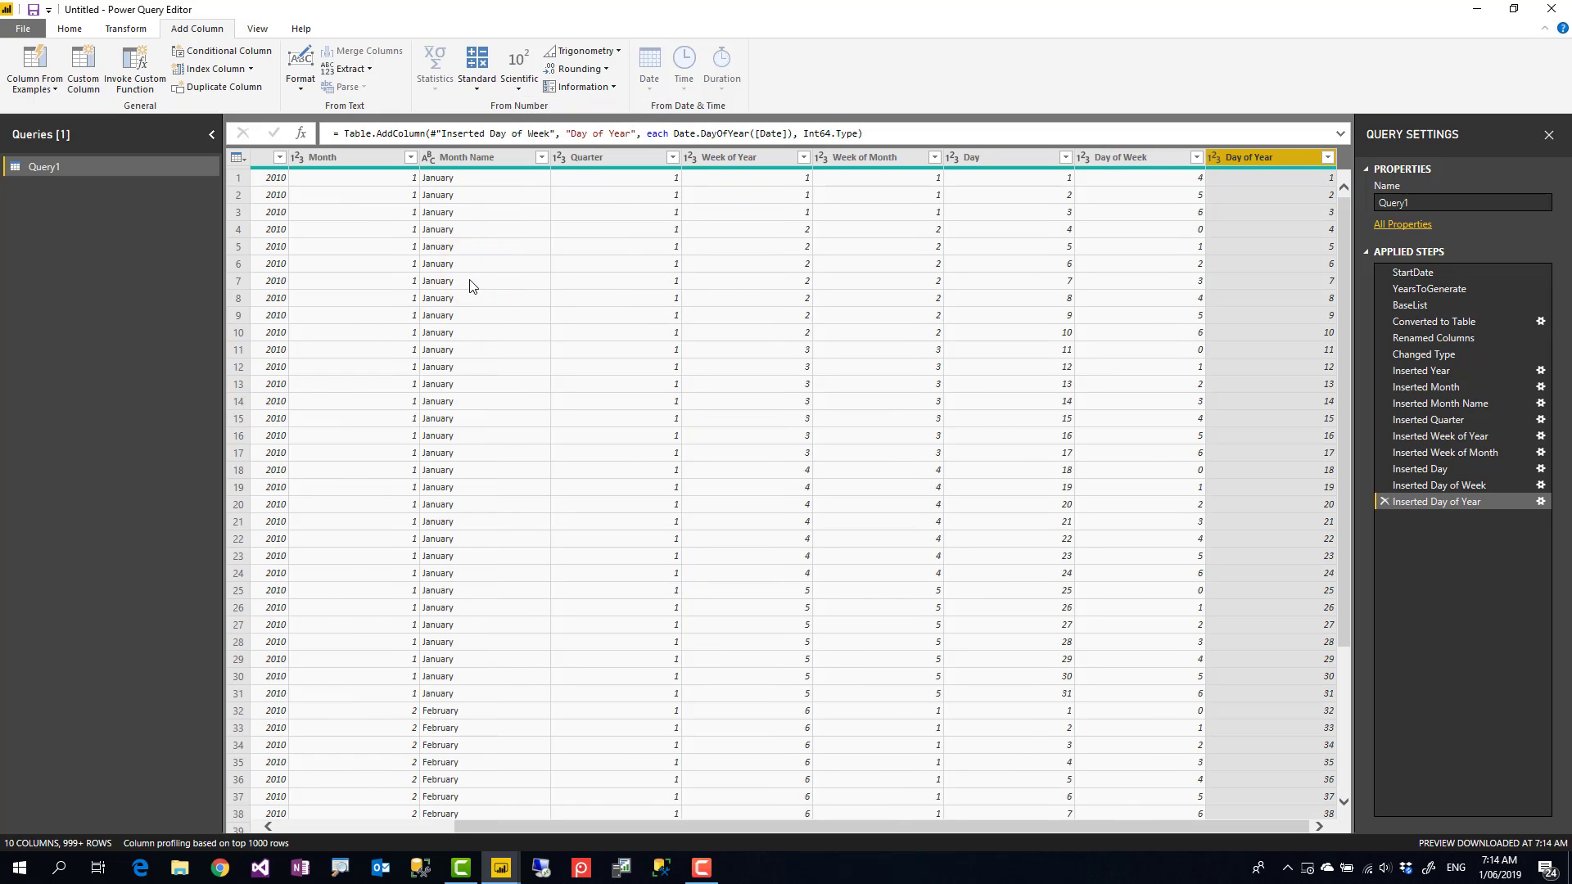
pyautogui.click(297, 827)
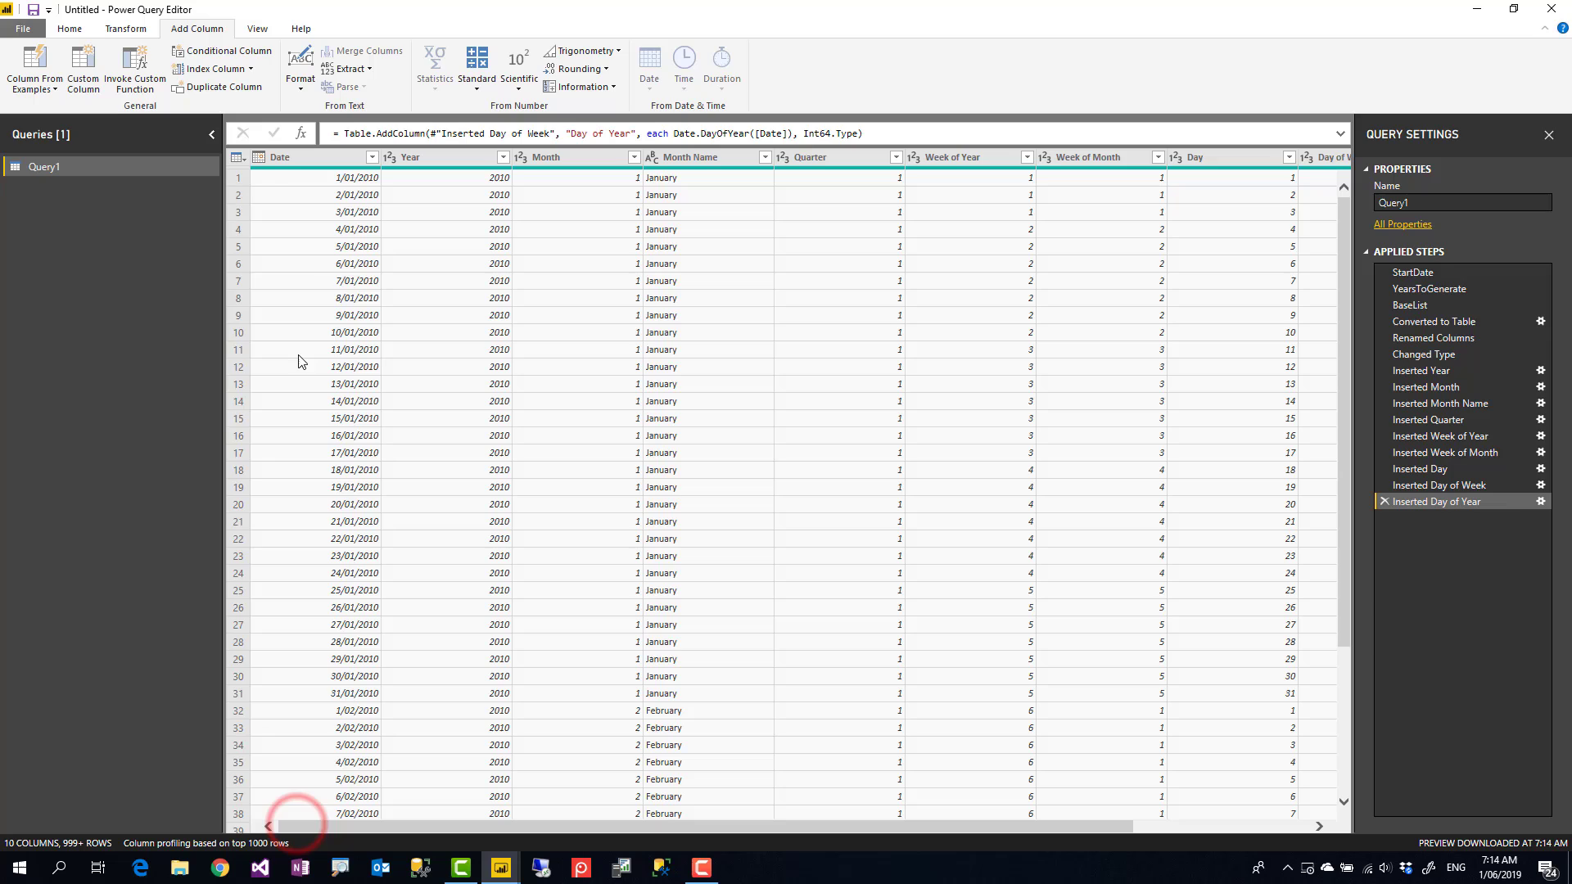
# - Add a Day Name column with weekday names from the Date column
pyautogui.click(317, 157)
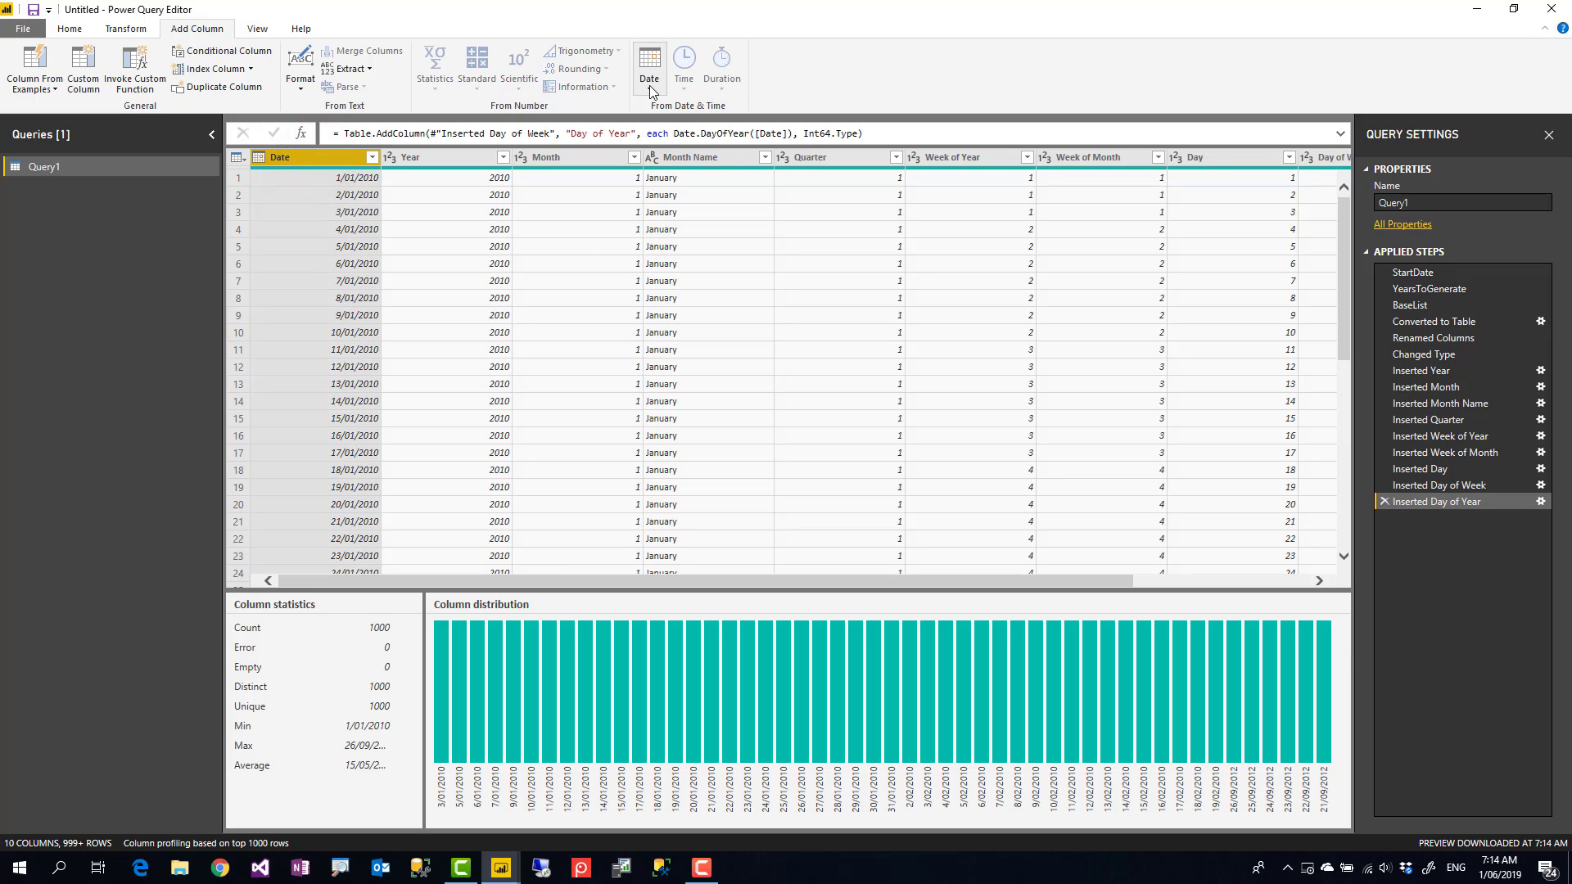
pyautogui.click(649, 85)
pyautogui.moveTo(624, 235)
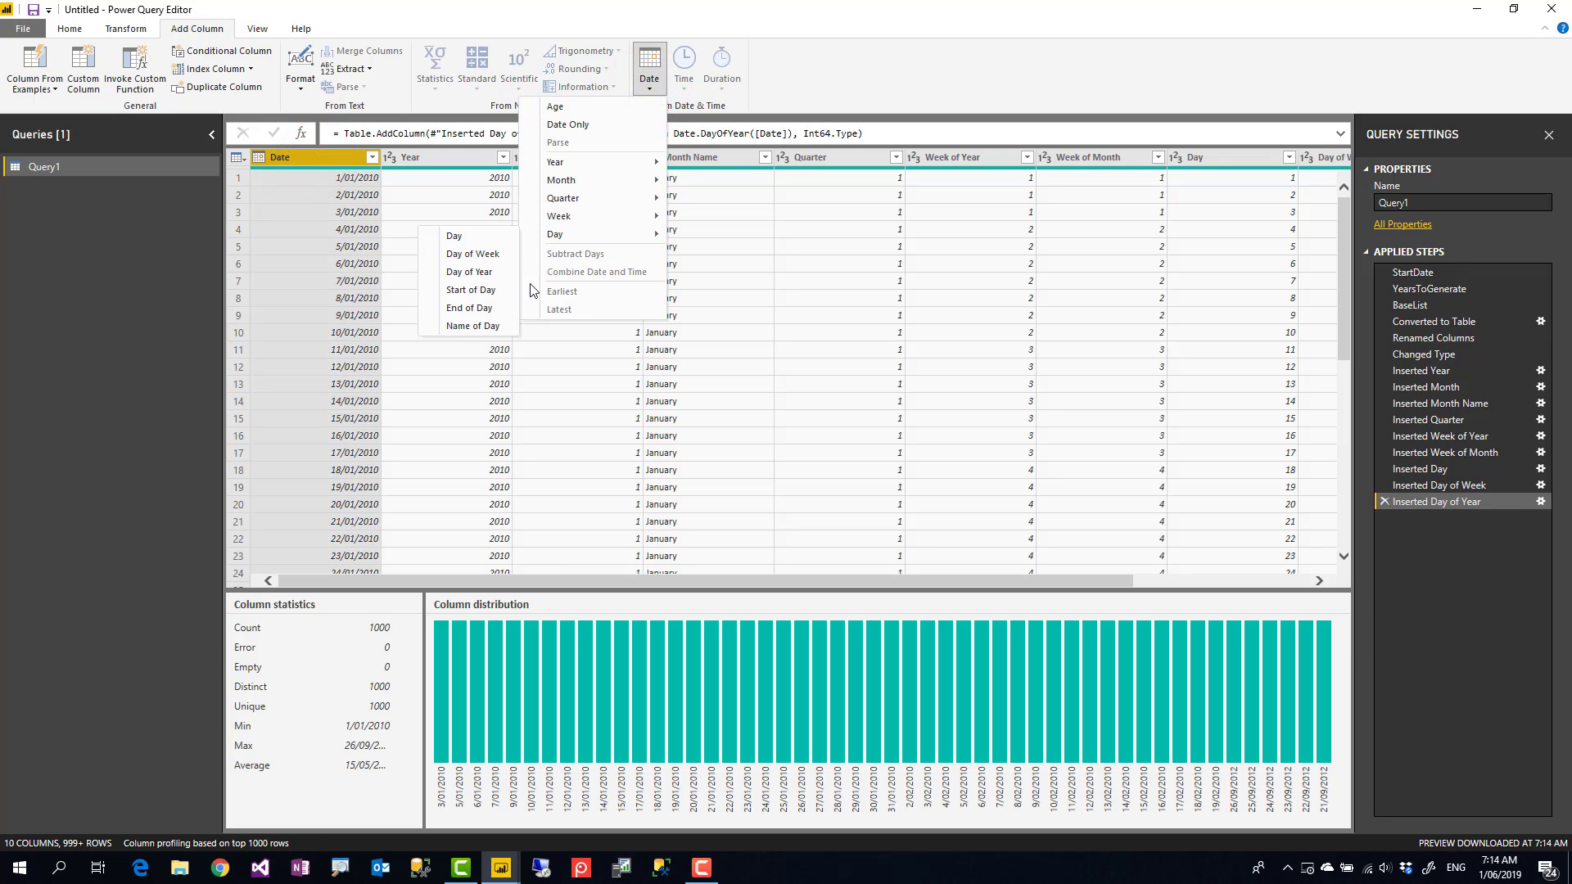
pyautogui.click(480, 328)
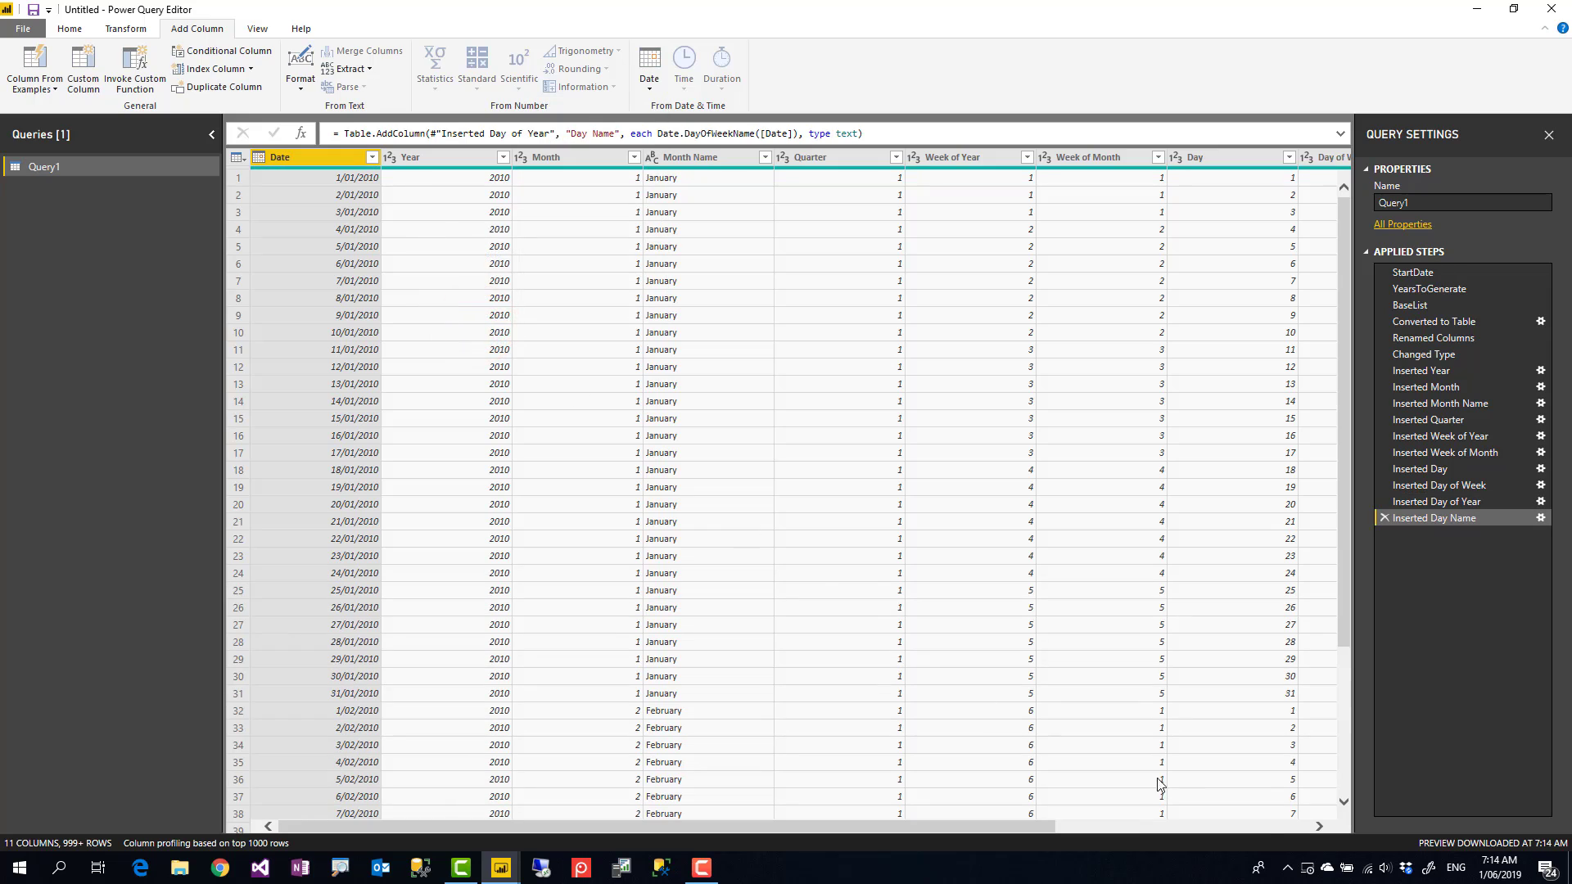
pyautogui.click(1271, 828)
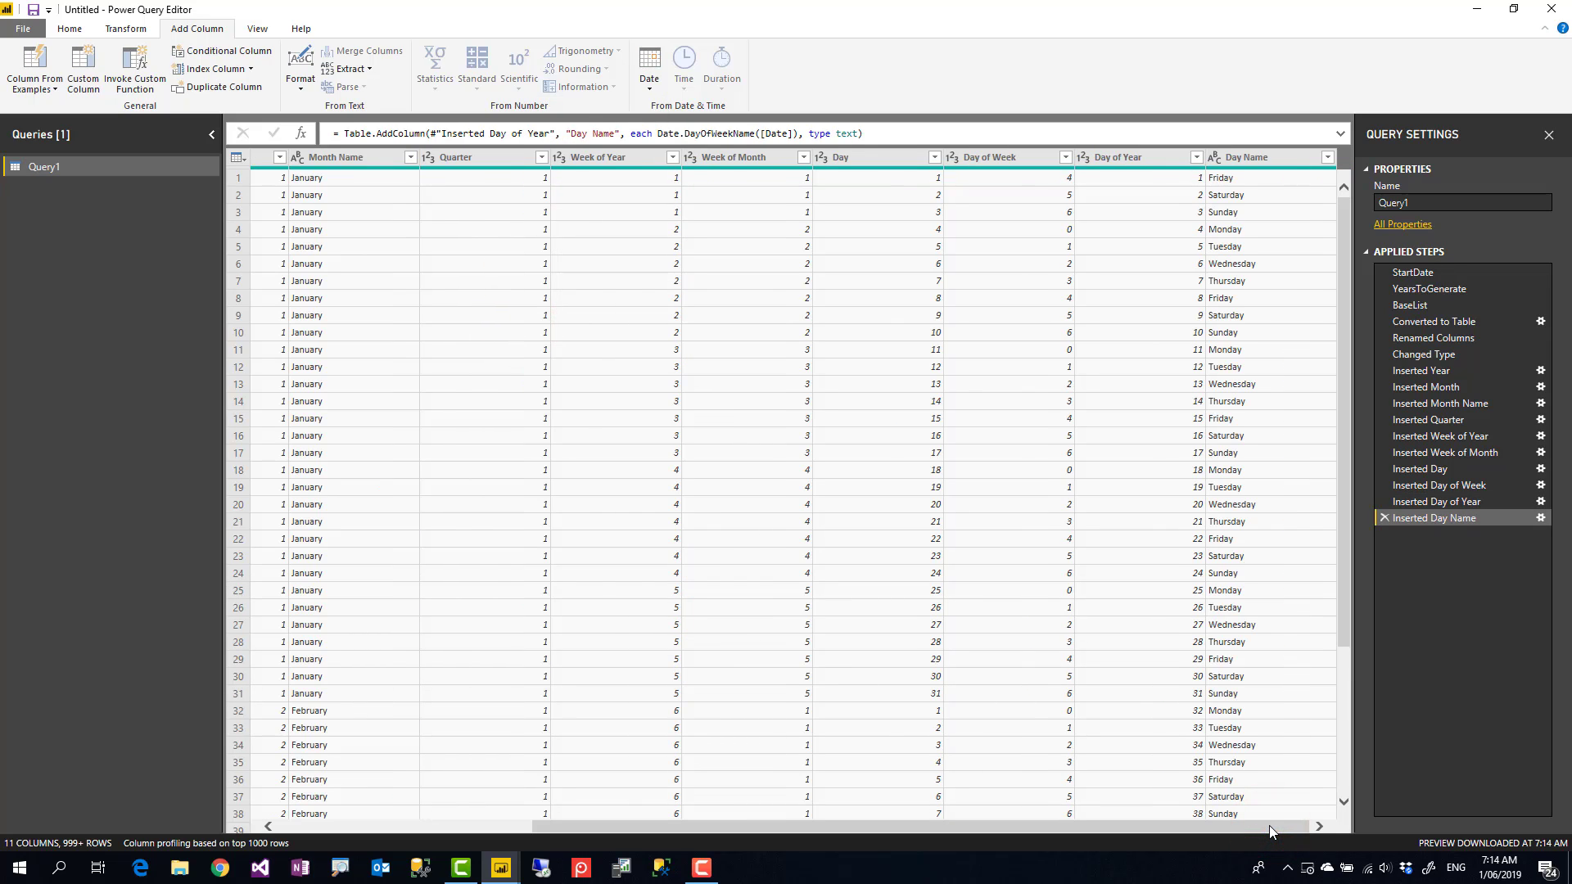
pyautogui.click(1270, 826)
pyautogui.moveTo(1193, 828); pyautogui.dragTo(833, 830)
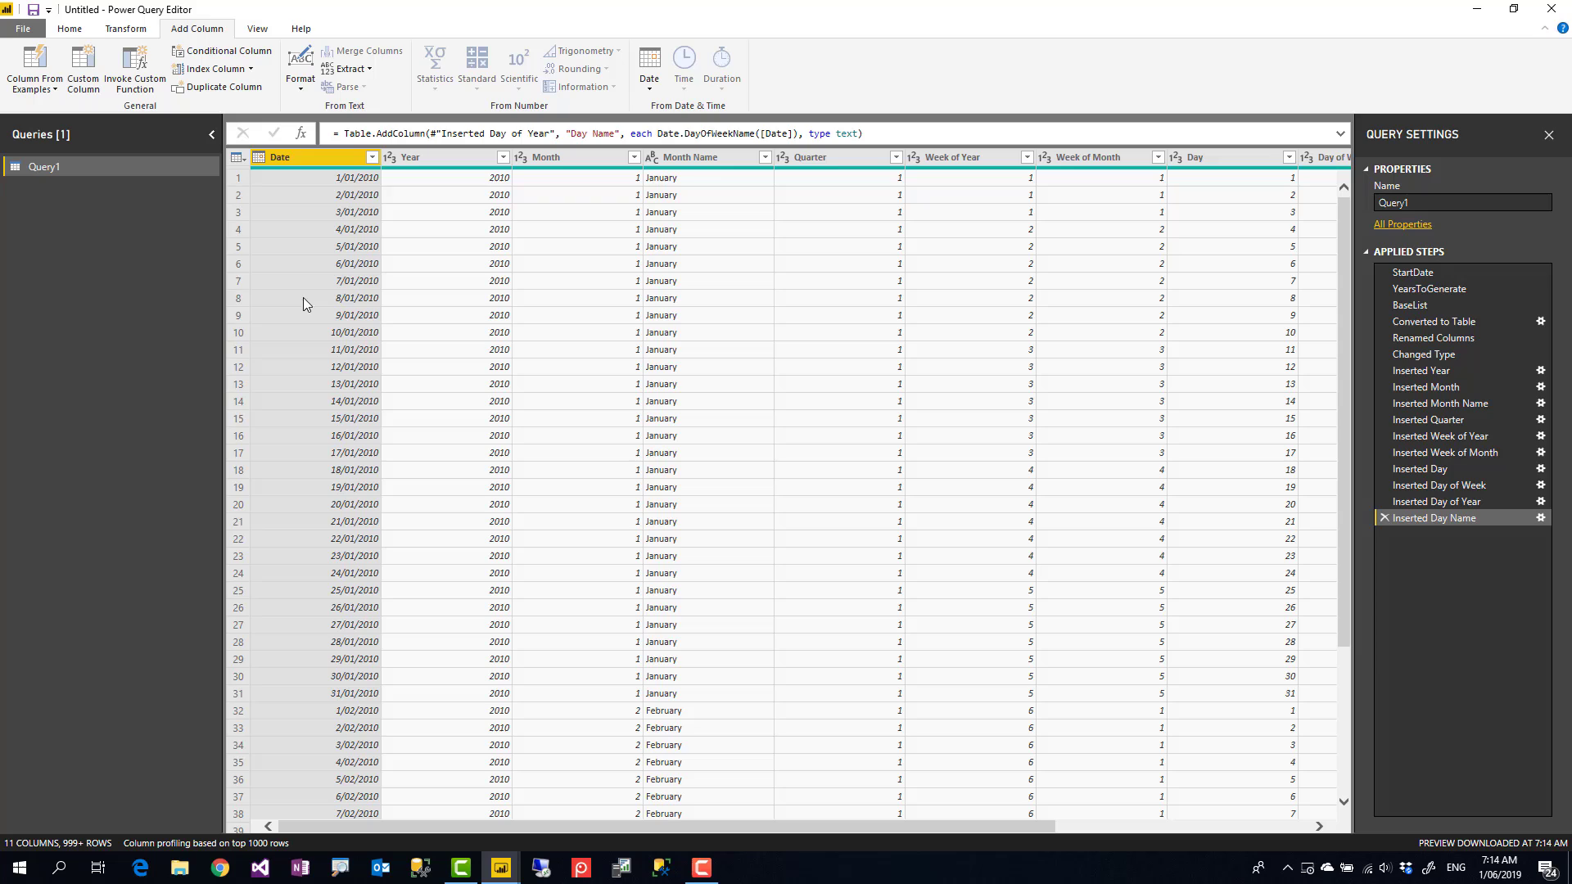
# - Rename the Query1 query to Date in the Queries pane
pyautogui.doubleClick(44, 168)
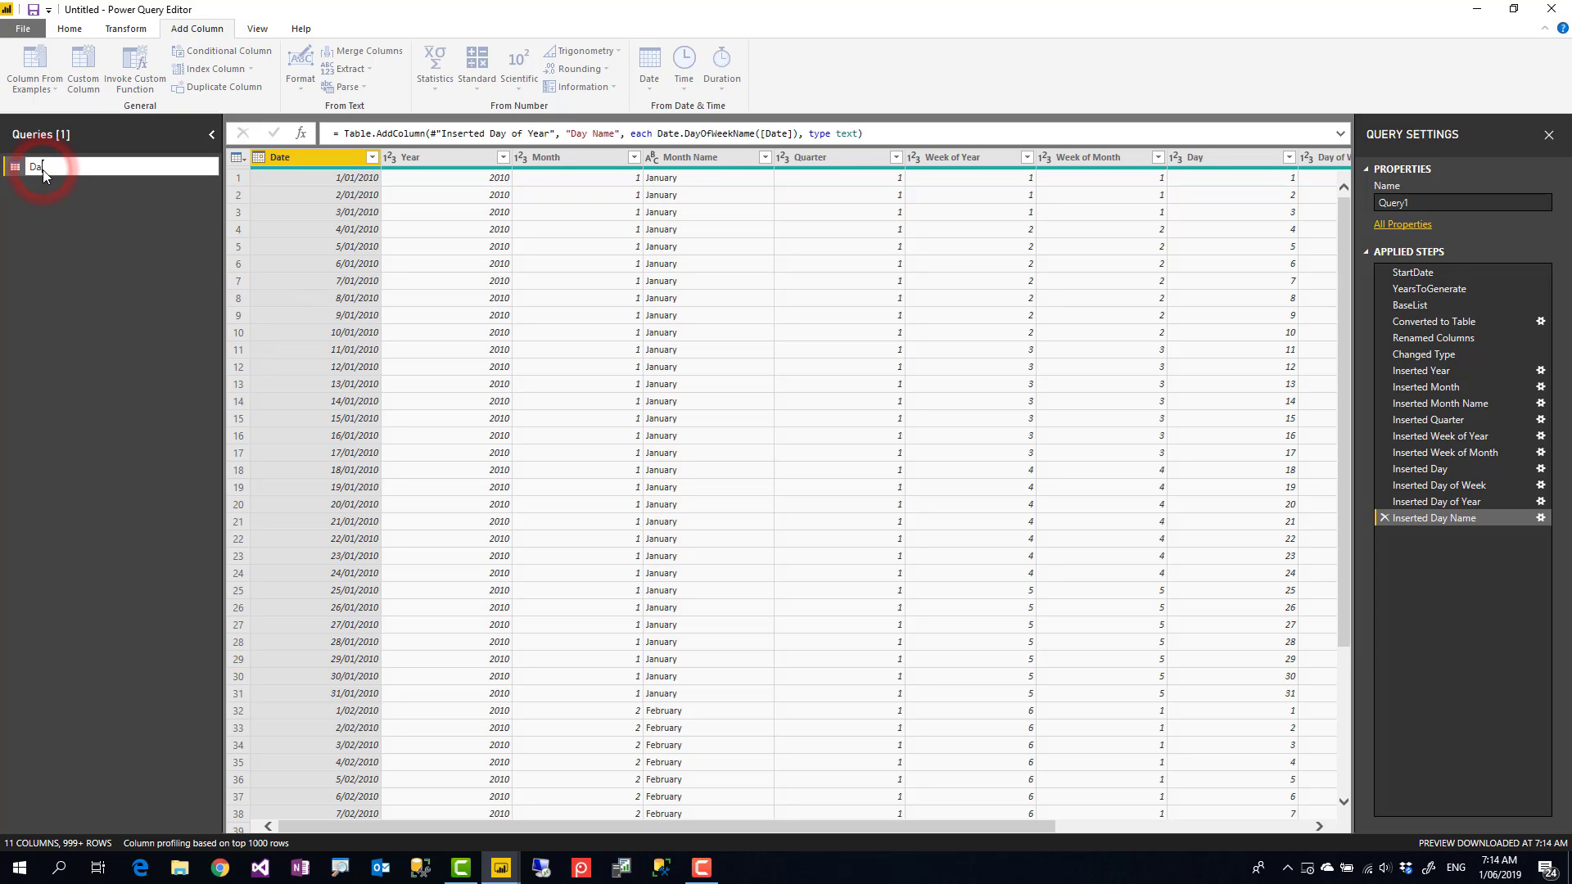
pyautogui.press('Return')
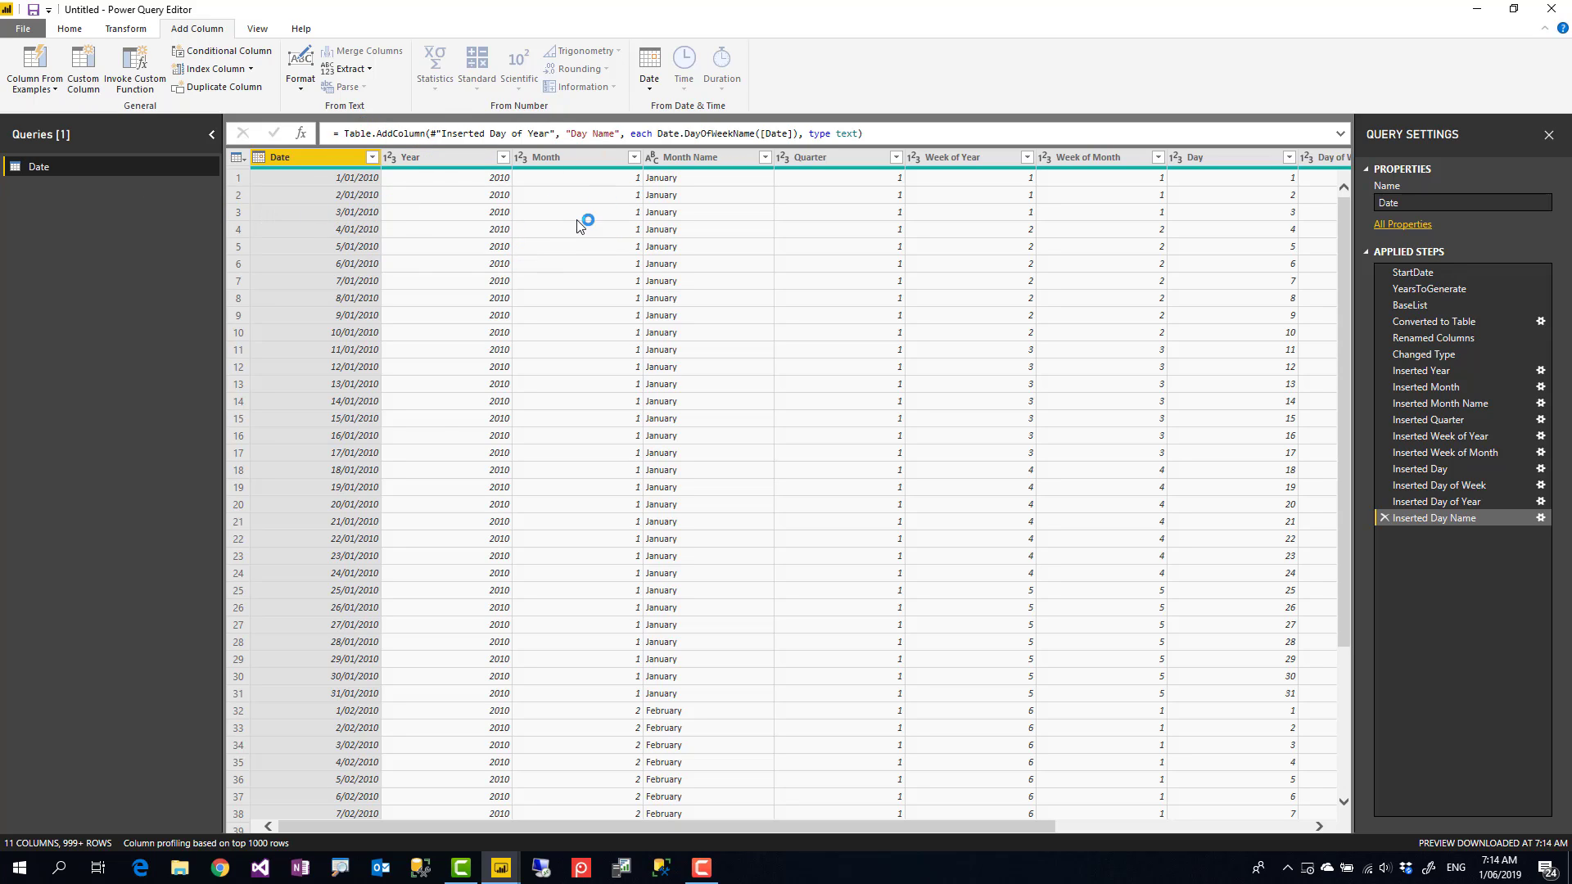
# - Switch to the Home ribbon to reach commands like Close & Apply
pyautogui.click(85, 31)
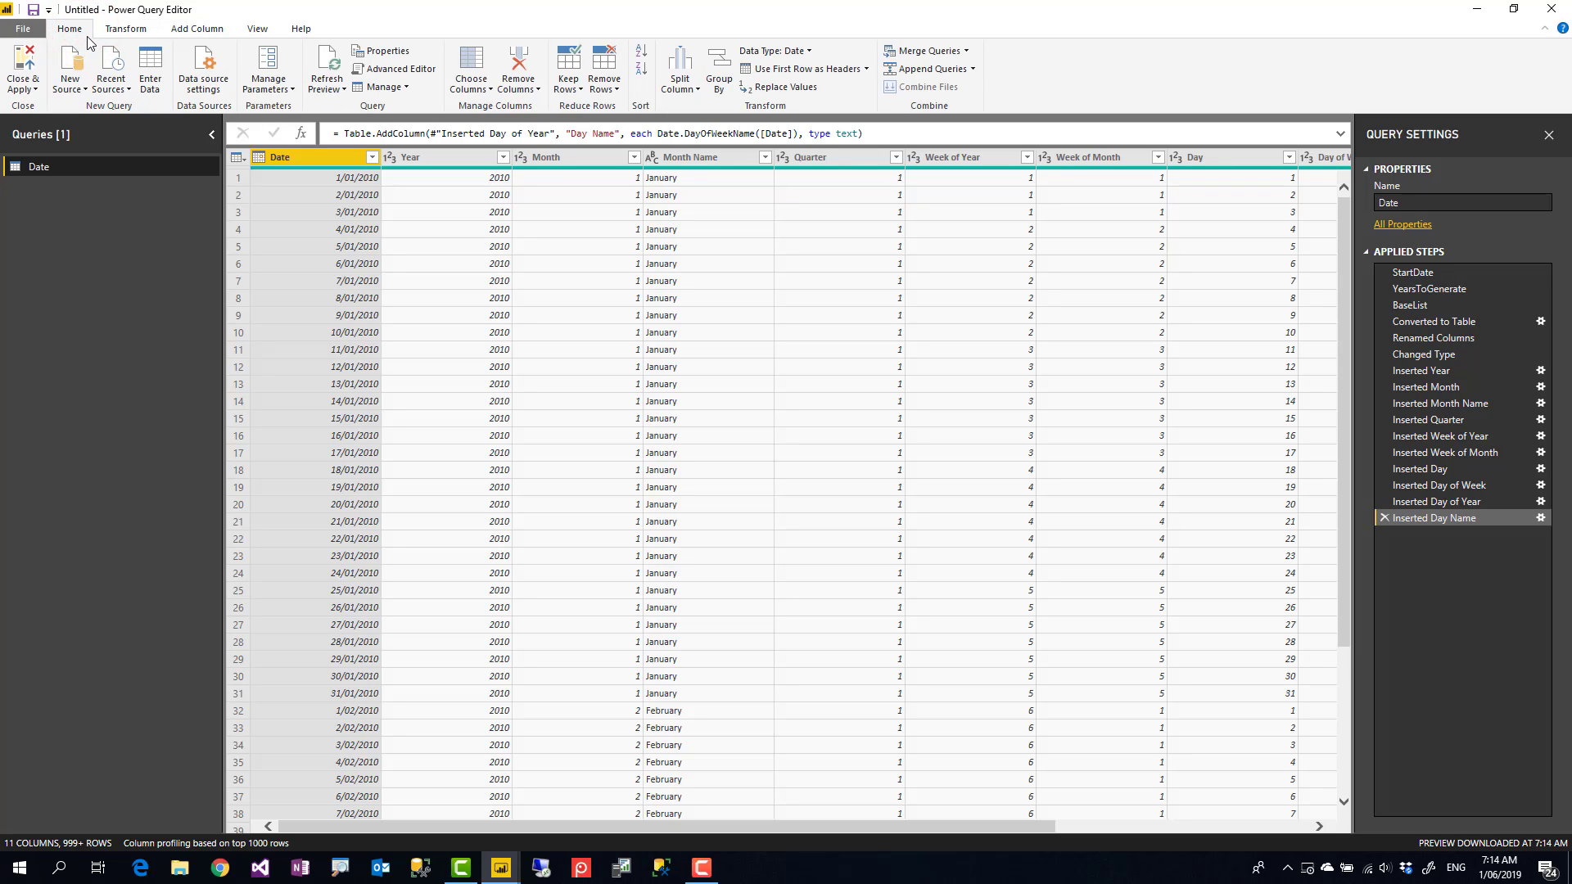